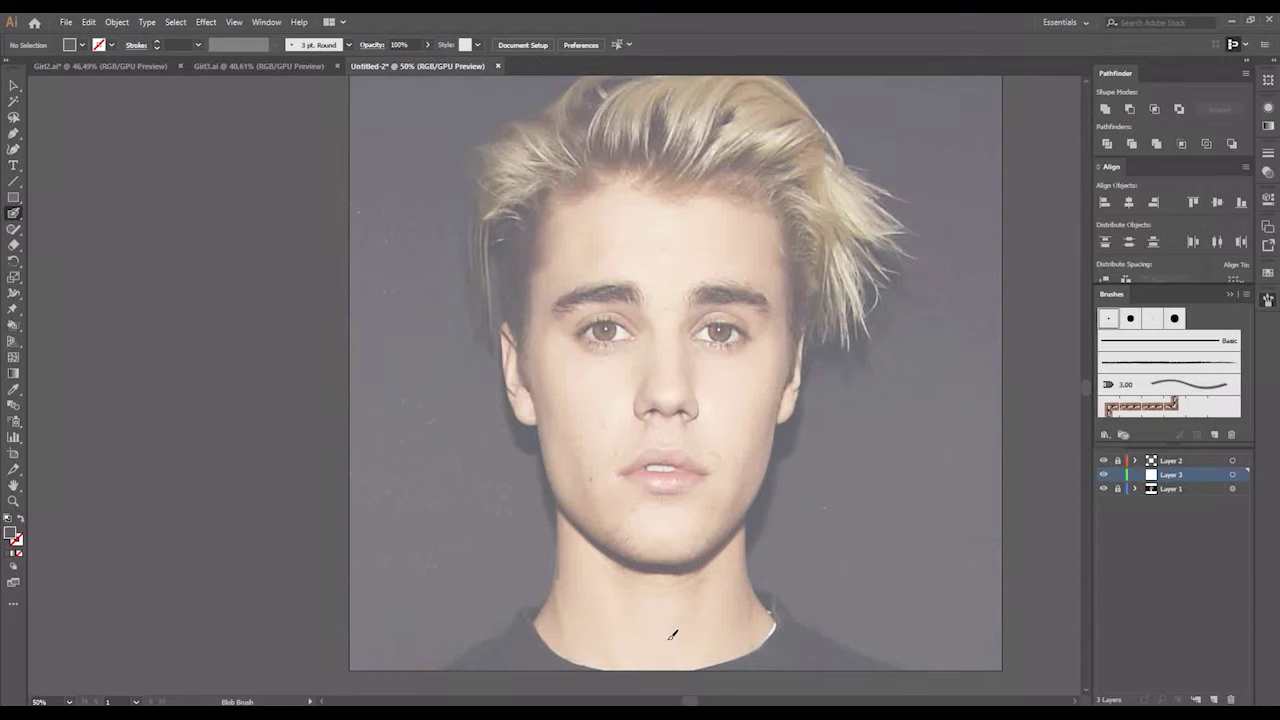
Zoom in on the left cheek and ear and pick a dark painting colour.
drag(584, 375, 558, 365)
scroll(477, 333, up, 5)
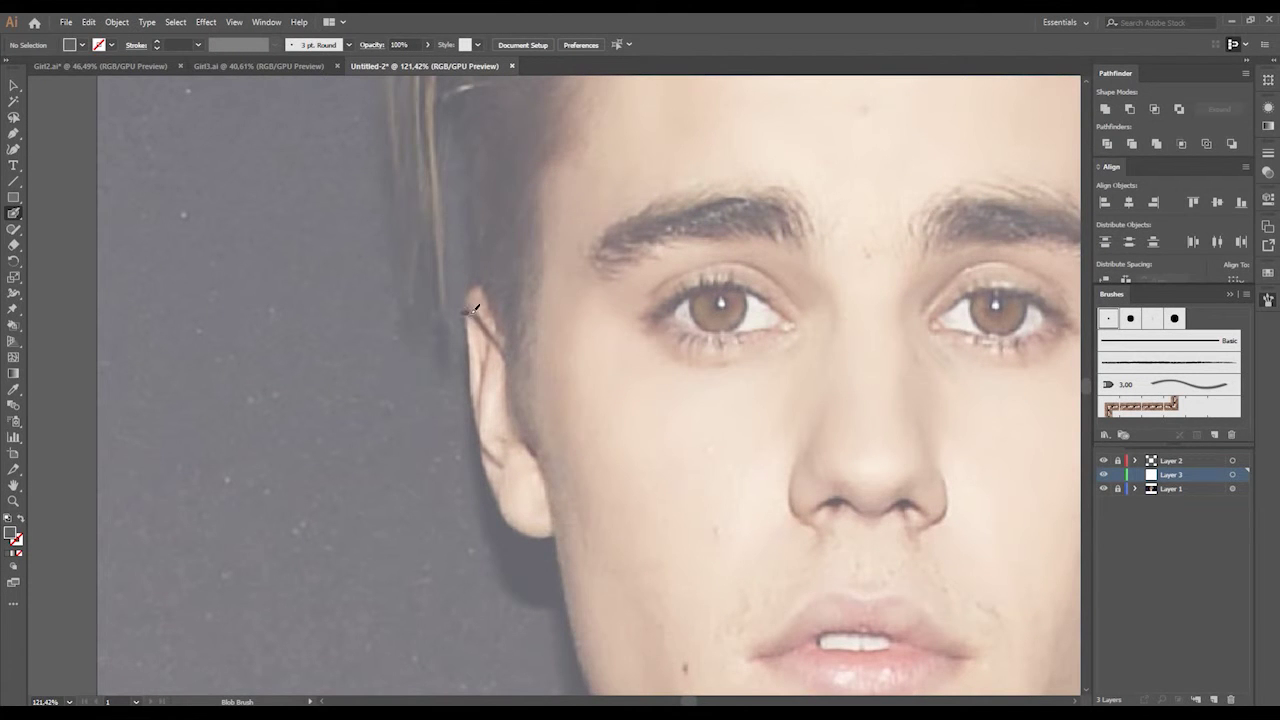
double_click(17, 540)
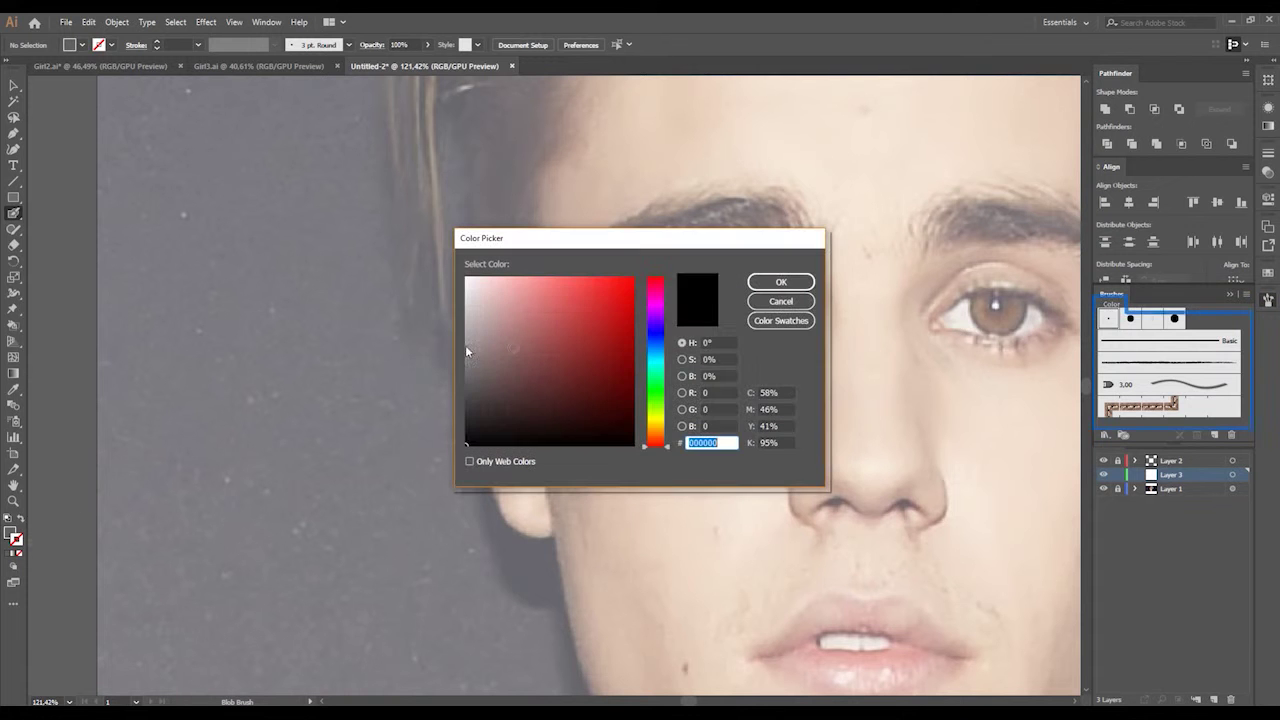
click(469, 445)
click(778, 282)
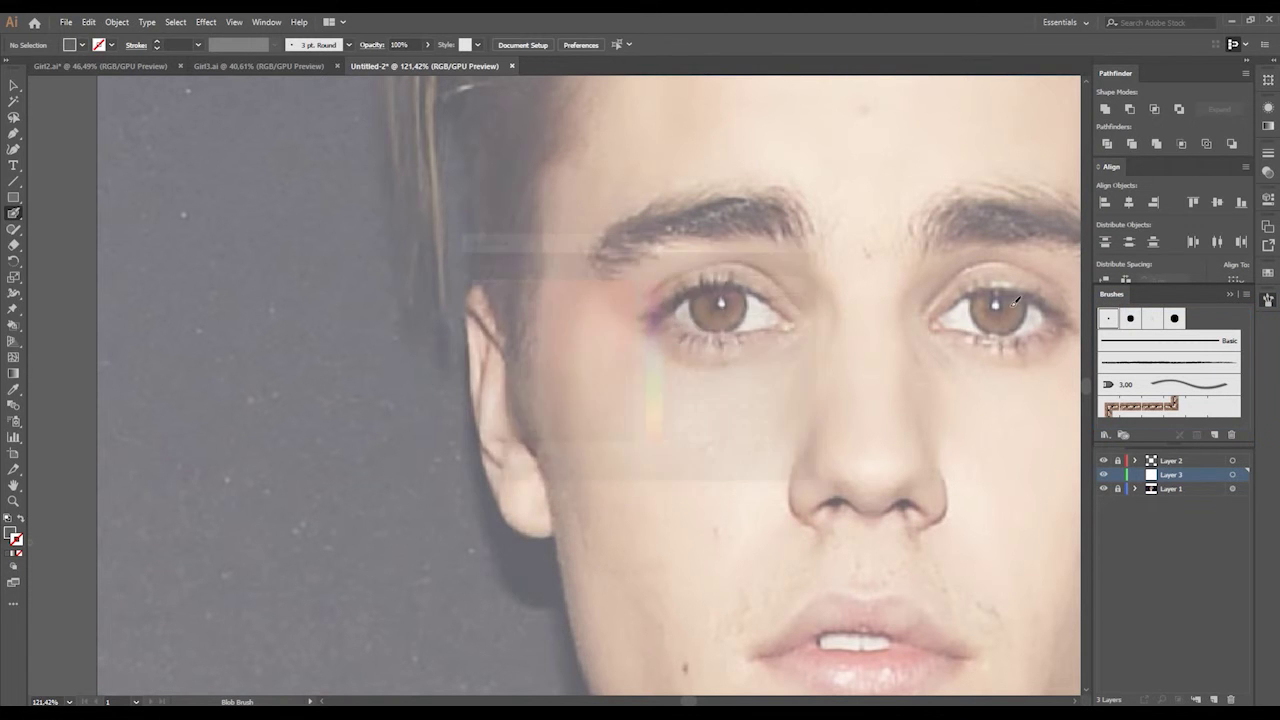
Give the 3 pt. Round brush a 7 pt size with Pressure variation and an adjusted variation amount.
double_click(1108, 318)
click(608, 446)
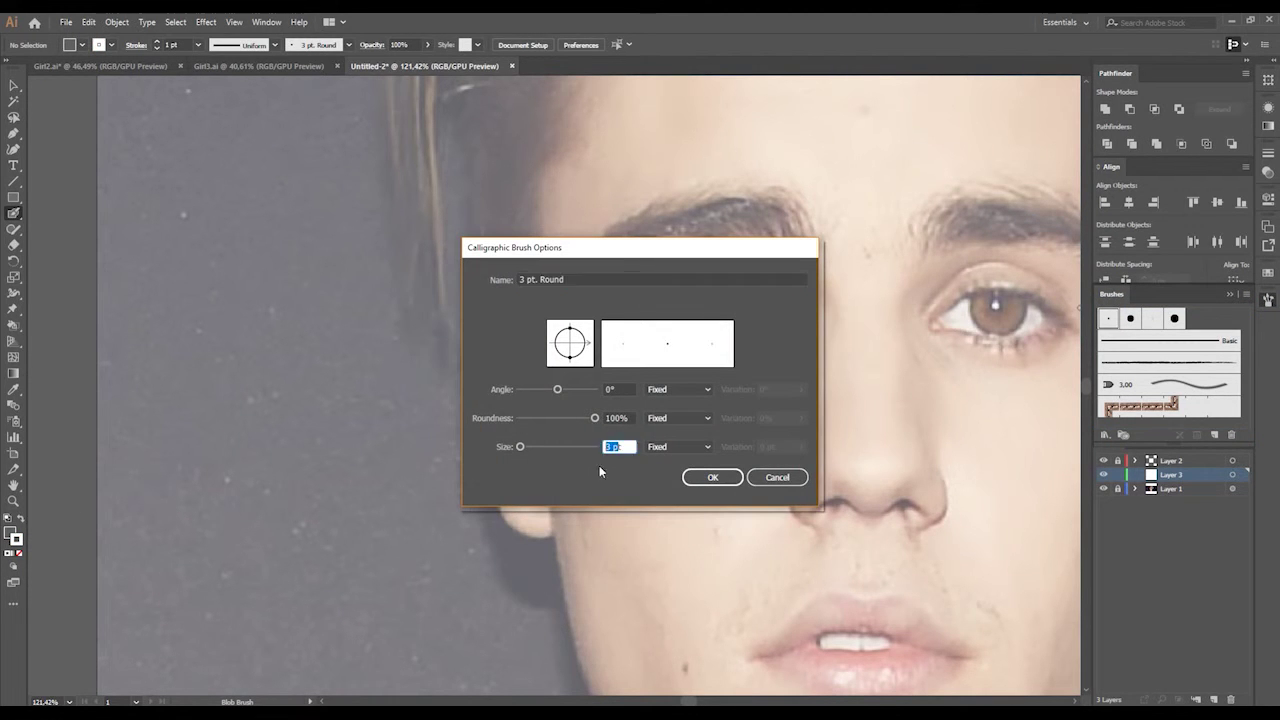
text(7)
click(690, 446)
click(668, 490)
click(801, 446)
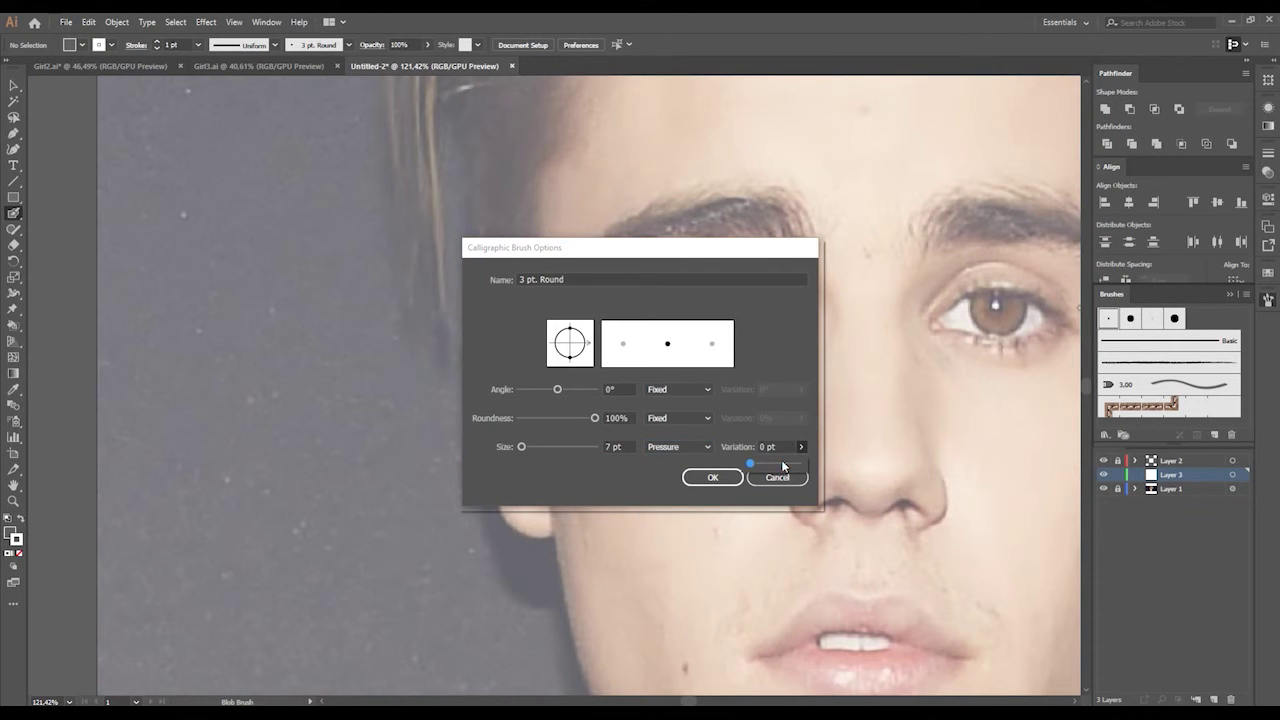
drag(777, 460, 803, 466)
click(728, 474)
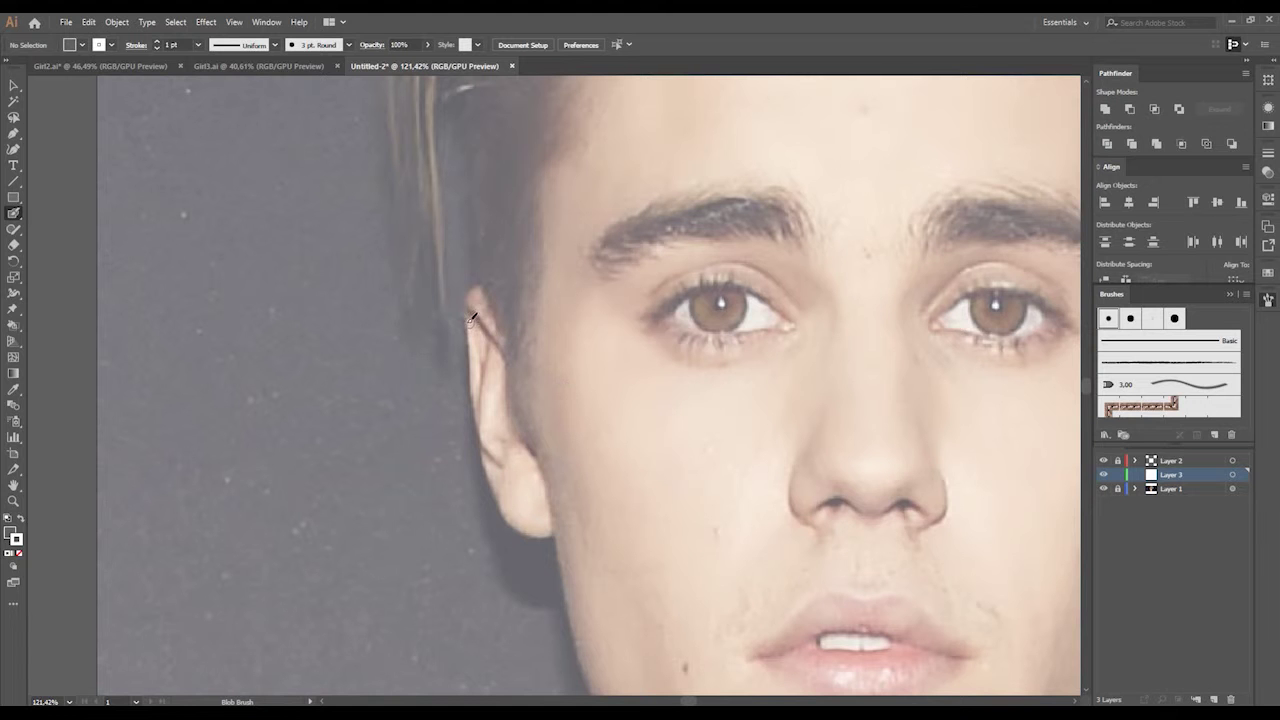
Set the painting colour to black and trace the left ear's outer and inner curves.
drag(493, 337, 495, 341)
double_click(17, 540)
click(808, 282)
drag(470, 310, 507, 362)
key(ctrl+z)
key(ctrl+z)
key(ctrl+z)
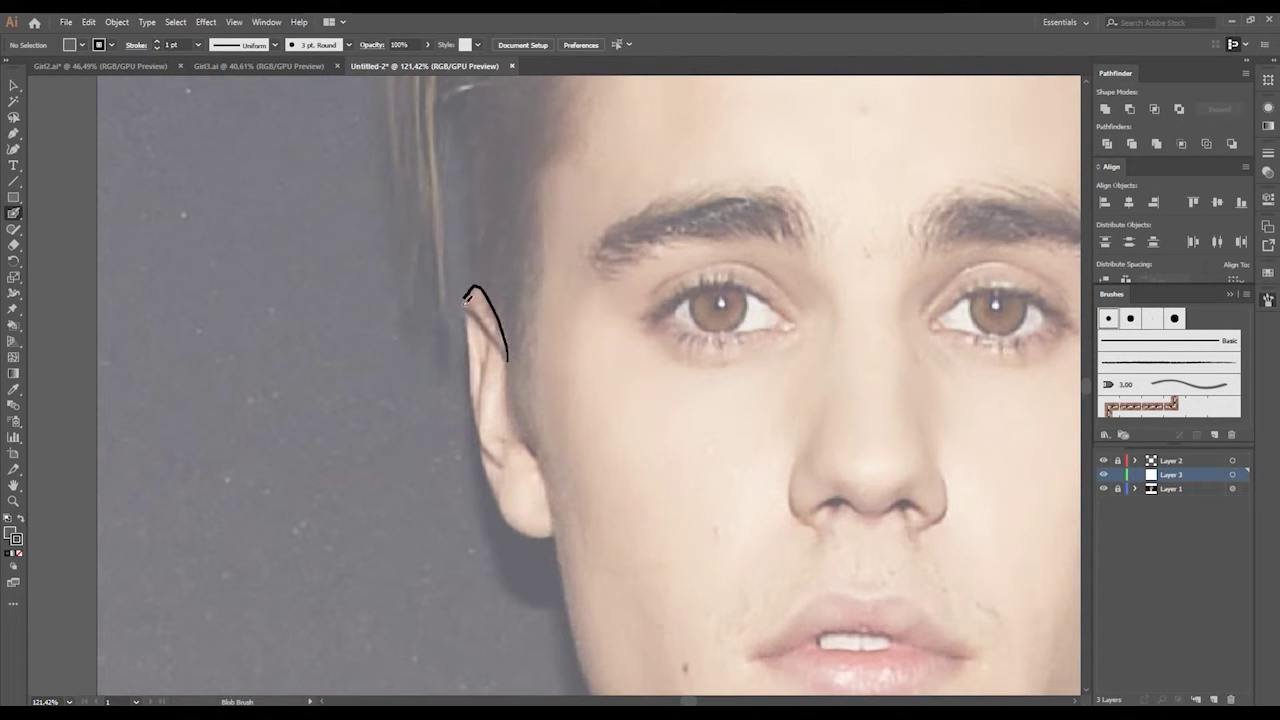
mouse_move(466, 300)
mouse_down()
mouse_move(494, 345)
mouse_move(451, 289)
mouse_up()
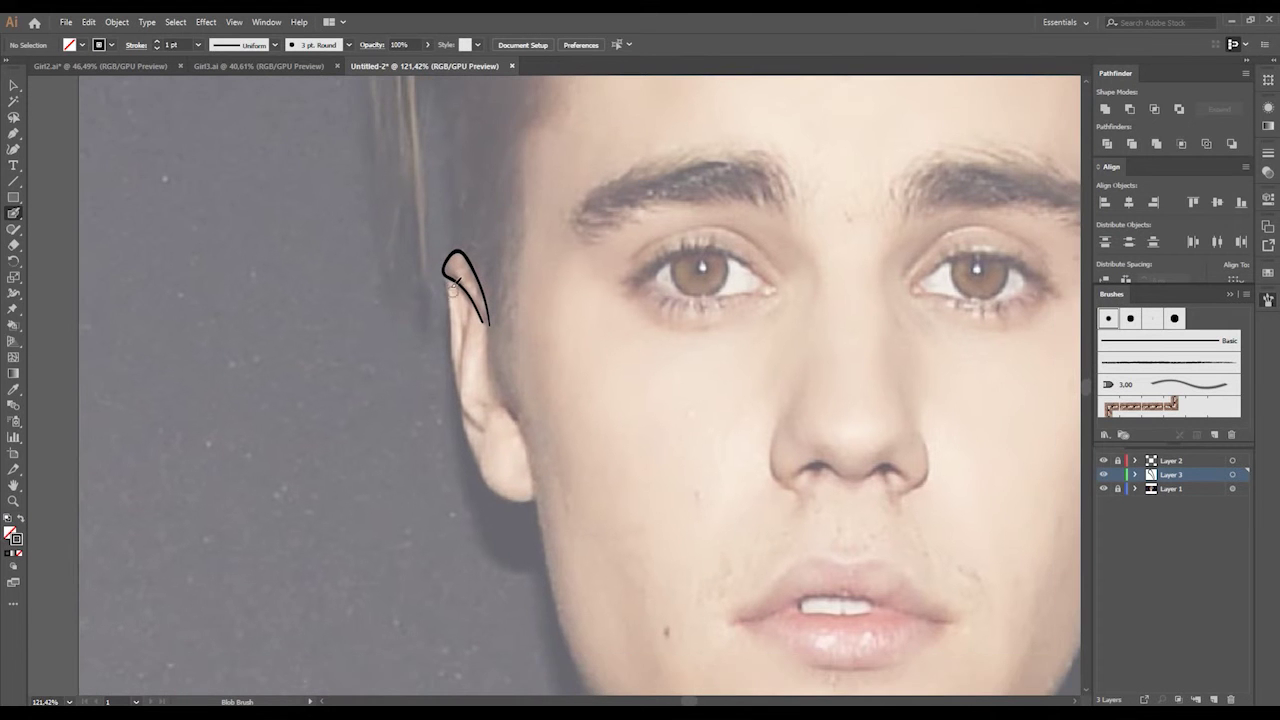
mouse_move(452, 364)
mouse_down()
mouse_move(476, 428)
mouse_move(450, 355)
mouse_up()
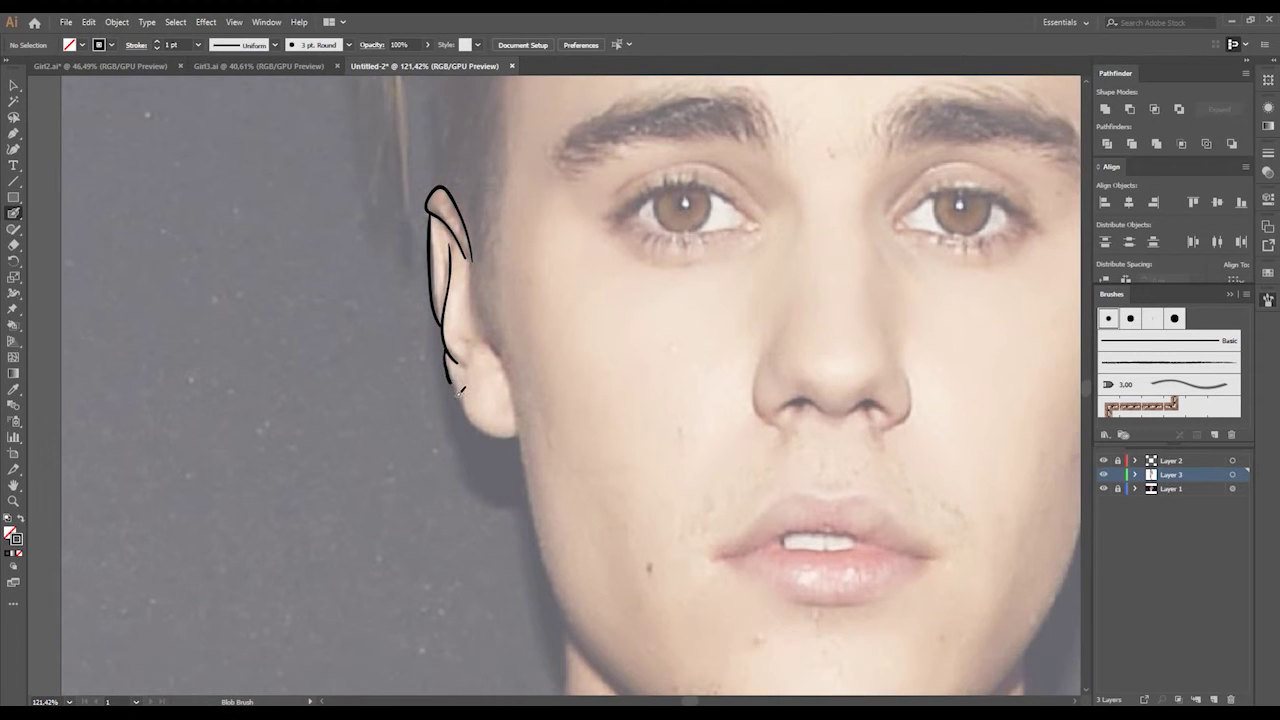
Draw the jawline from behind the left ear down to the chin, redrawing it once.
drag(507, 436, 471, 368)
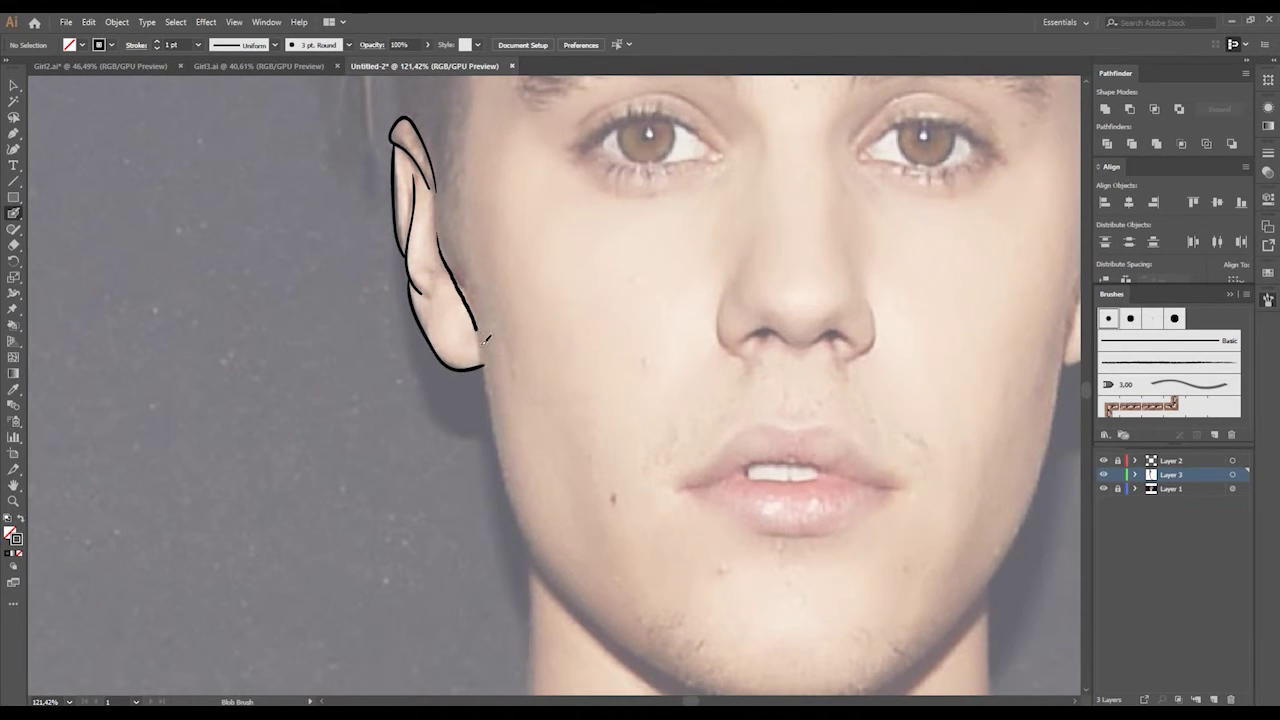
mouse_move(440, 226)
mouse_down()
mouse_move(537, 571)
mouse_move(662, 678)
mouse_up()
mouse_move(613, 563)
mouse_down()
mouse_move(480, 408)
mouse_move(398, 426)
mouse_up()
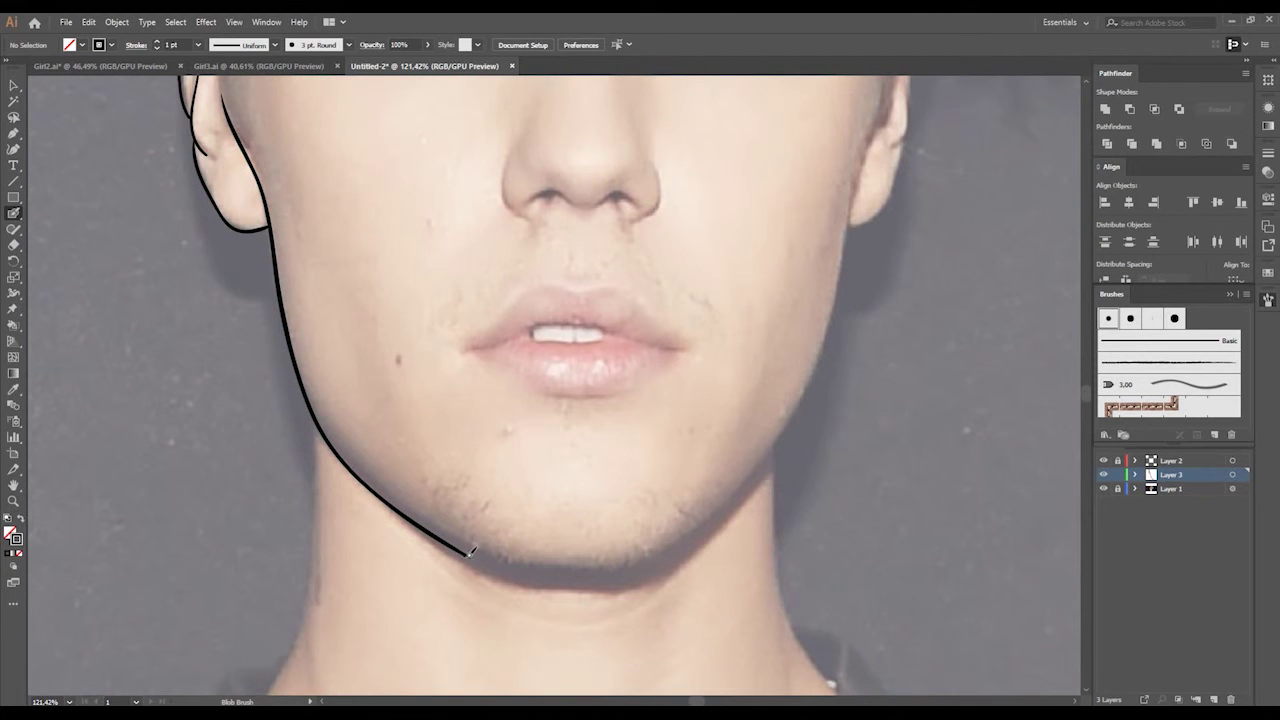
key(ctrl+z)
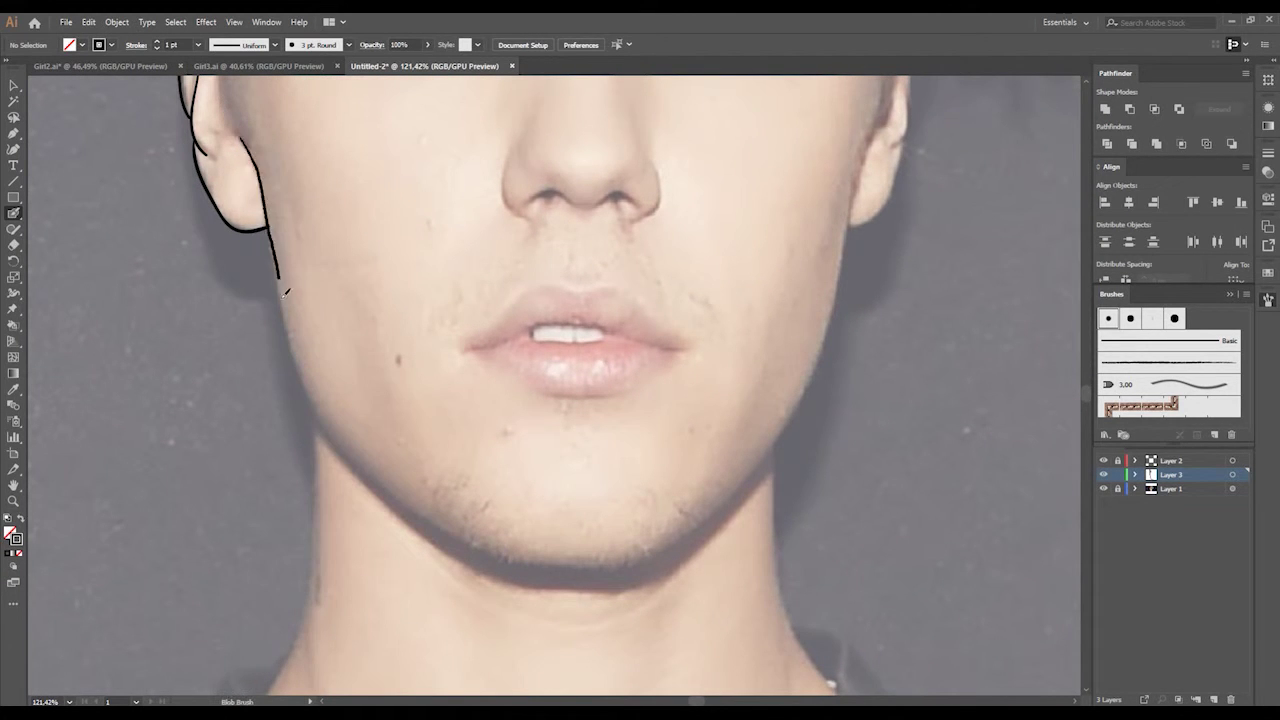
mouse_move(286, 292)
mouse_down()
mouse_move(576, 565)
mouse_move(420, 606)
mouse_move(541, 562)
mouse_move(637, 459)
mouse_move(685, 238)
mouse_up()
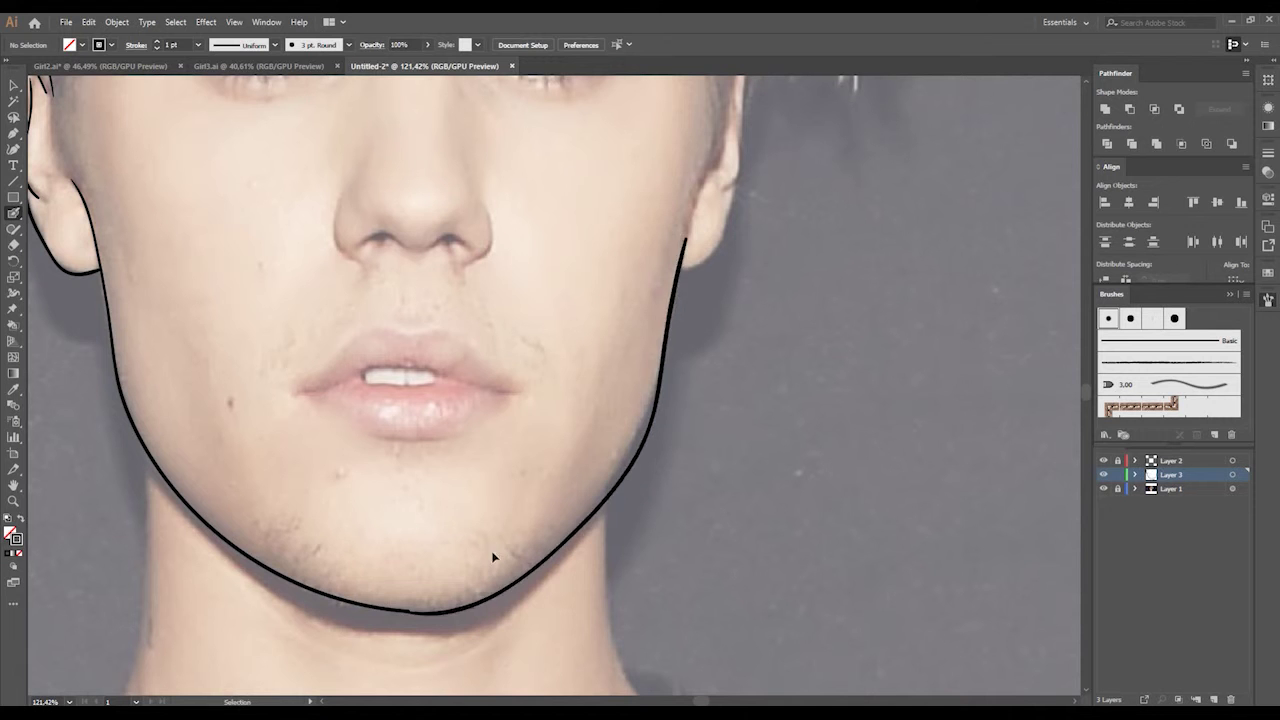
Redraw the right jawline from the chin toward the ear and zoom in on the ear.
key(ctrl+z)
key(ctrl)
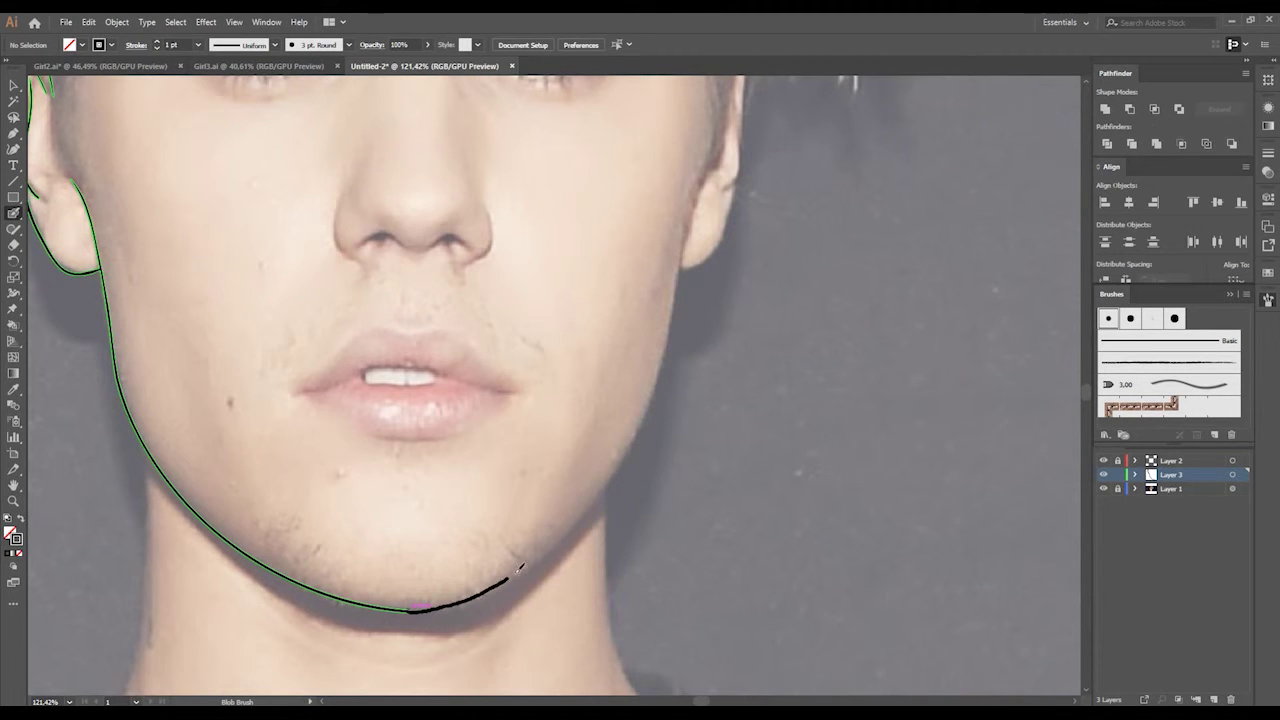
mouse_move(519, 567)
mouse_down()
mouse_move(586, 509)
mouse_move(642, 423)
mouse_up()
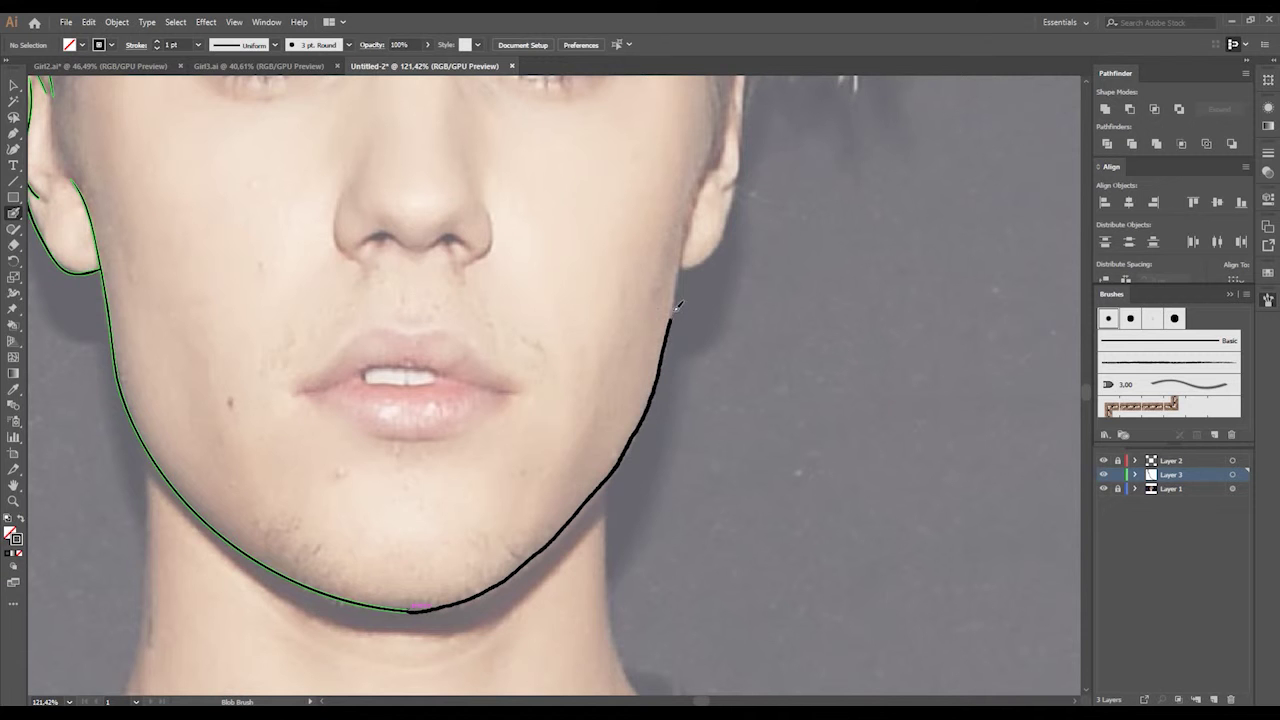
scroll(694, 234, up, 3)
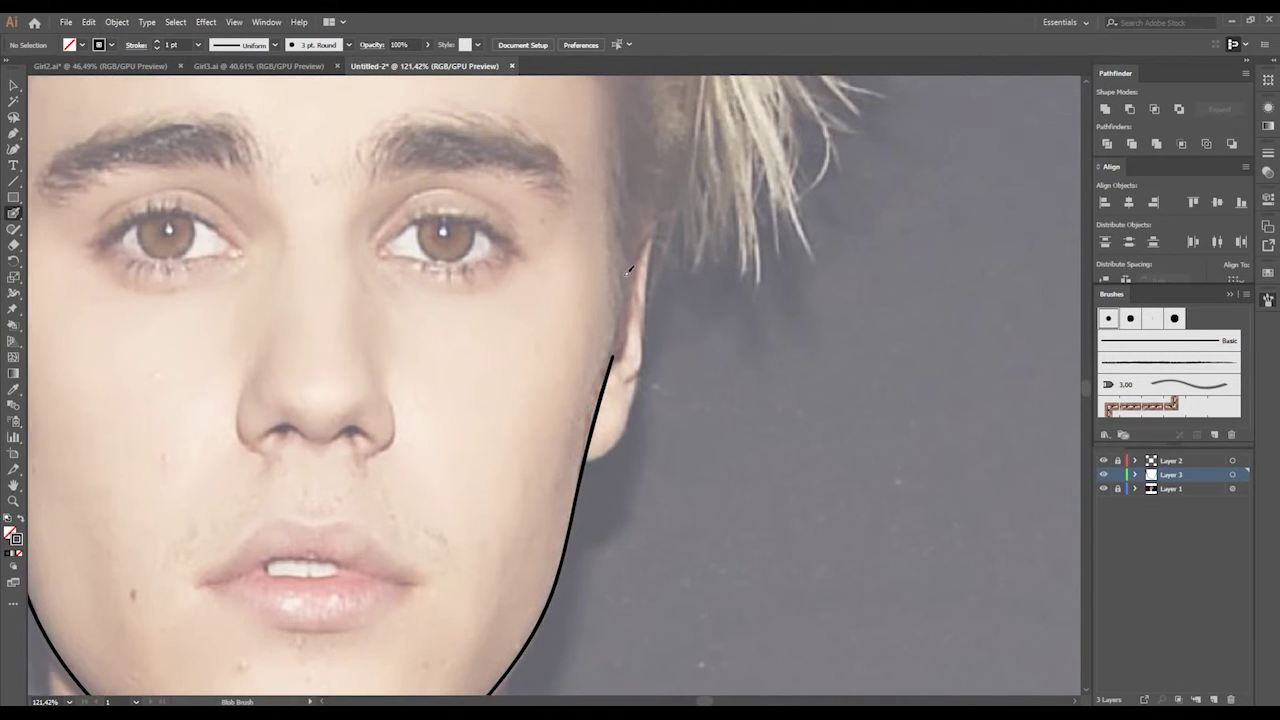
drag(600, 270, 625, 269)
Try several curled right-ear outlines, undoing them and erasing stray marks.
key(shift+b)
key(ctrl+z)
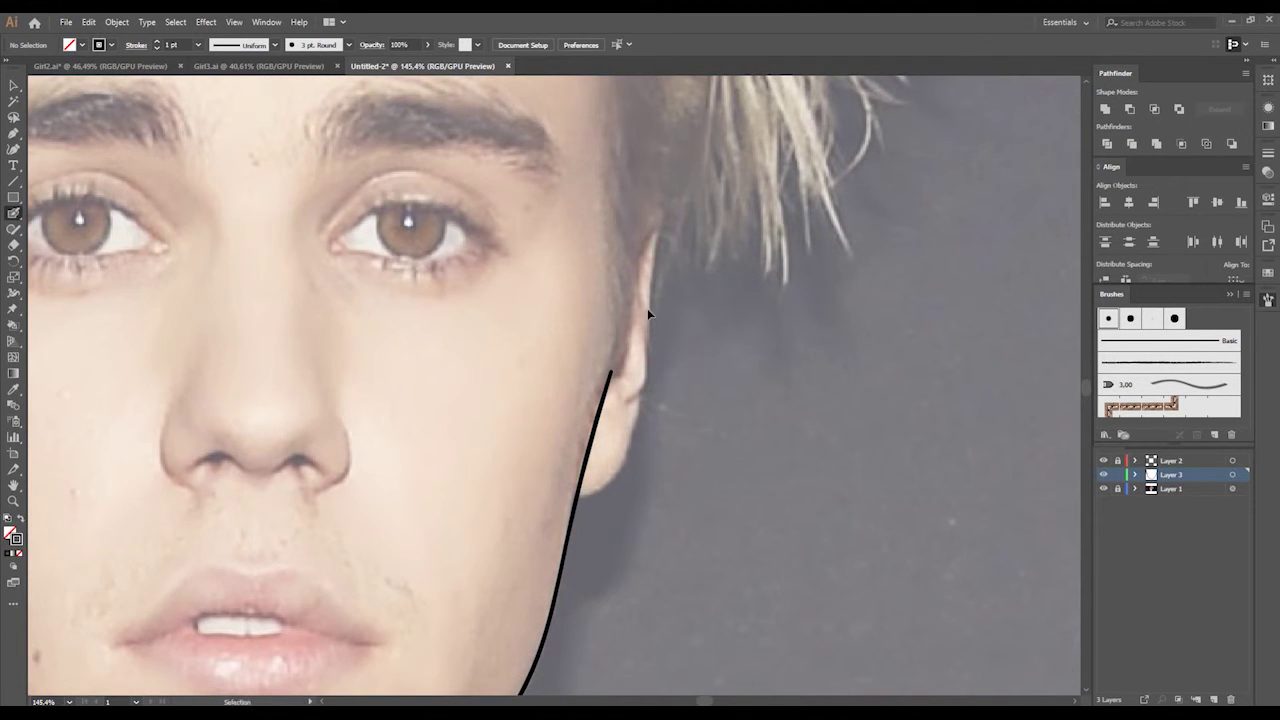
drag(667, 211, 655, 216)
key(ctrl+z)
drag(640, 312, 658, 212)
key(ctrl+z)
mouse_move(640, 310)
mouse_down()
mouse_move(659, 222)
mouse_move(652, 232)
mouse_up()
key(ctrl+z)
scroll(662, 218, up, 2)
key(shift+e)
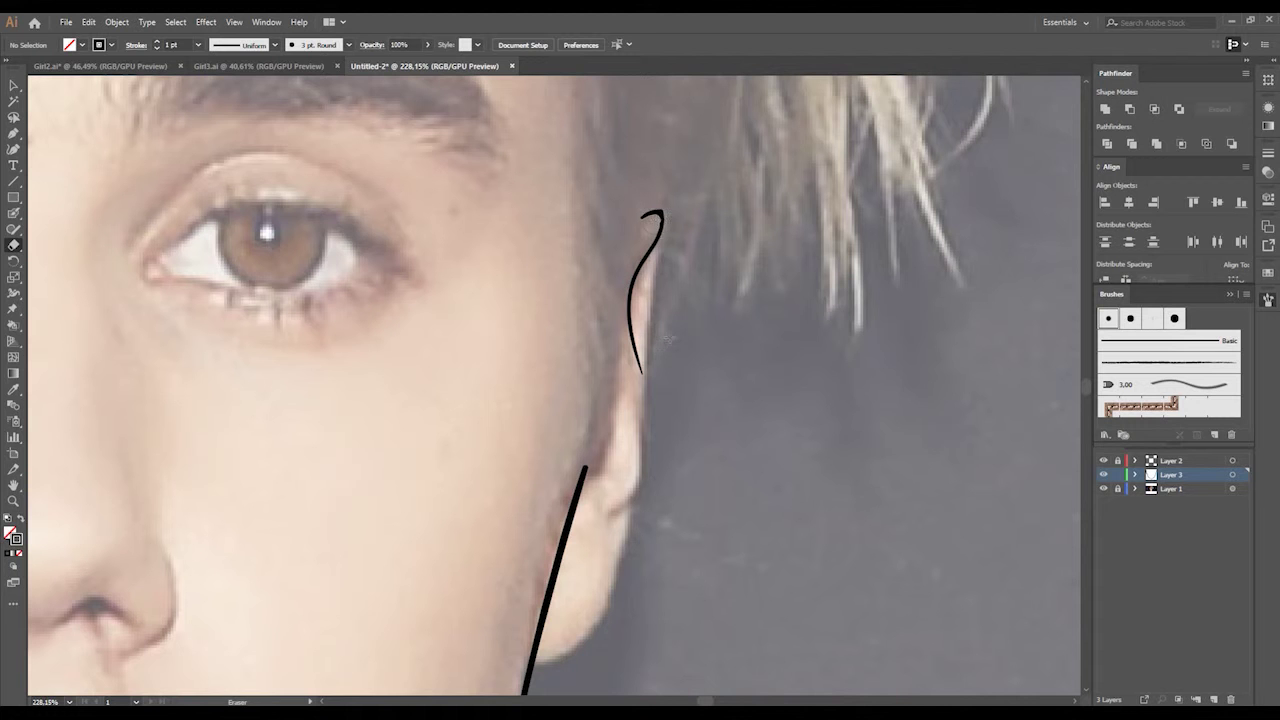
key(shift+b)
scroll(656, 208, down, 2)
scroll(656, 208, down, 2)
Join the short jaw stroke to the jawline and outline the right ear upward from the jaw.
mouse_move(650, 140)
mouse_down()
mouse_move(598, 405)
mouse_move(615, 345)
mouse_up()
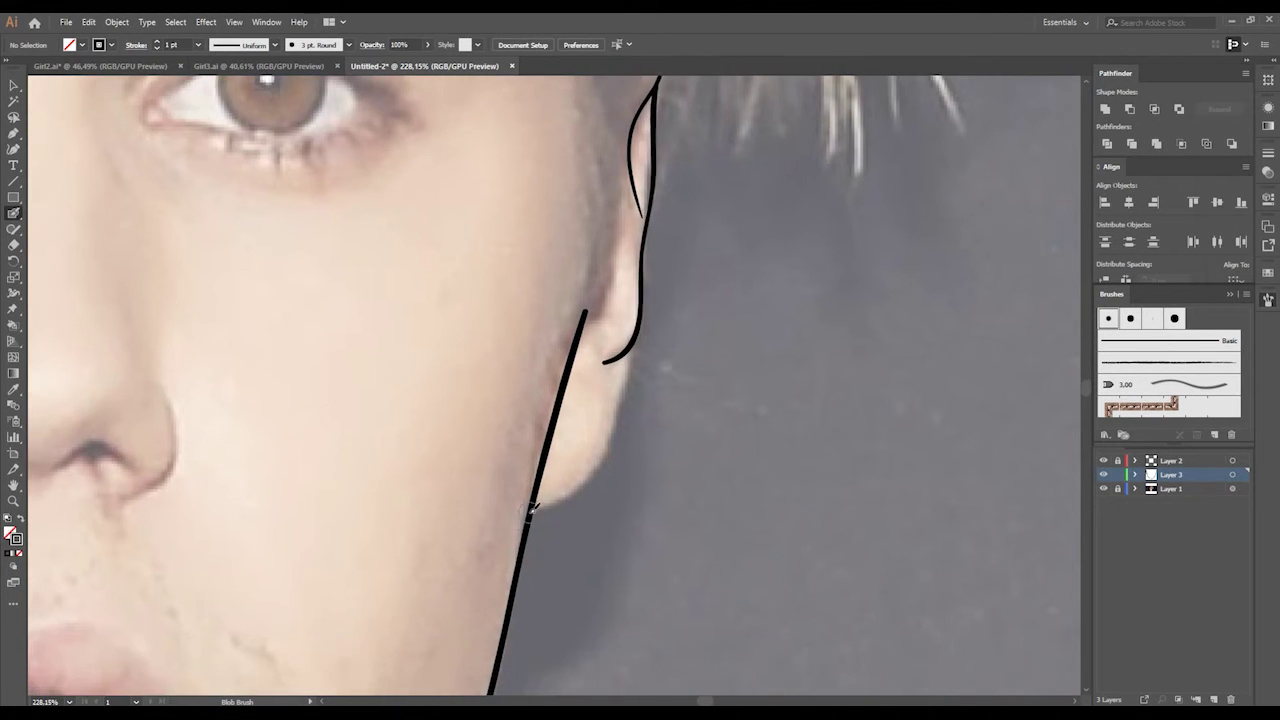
drag(580, 485, 638, 342)
key(ctrl+z)
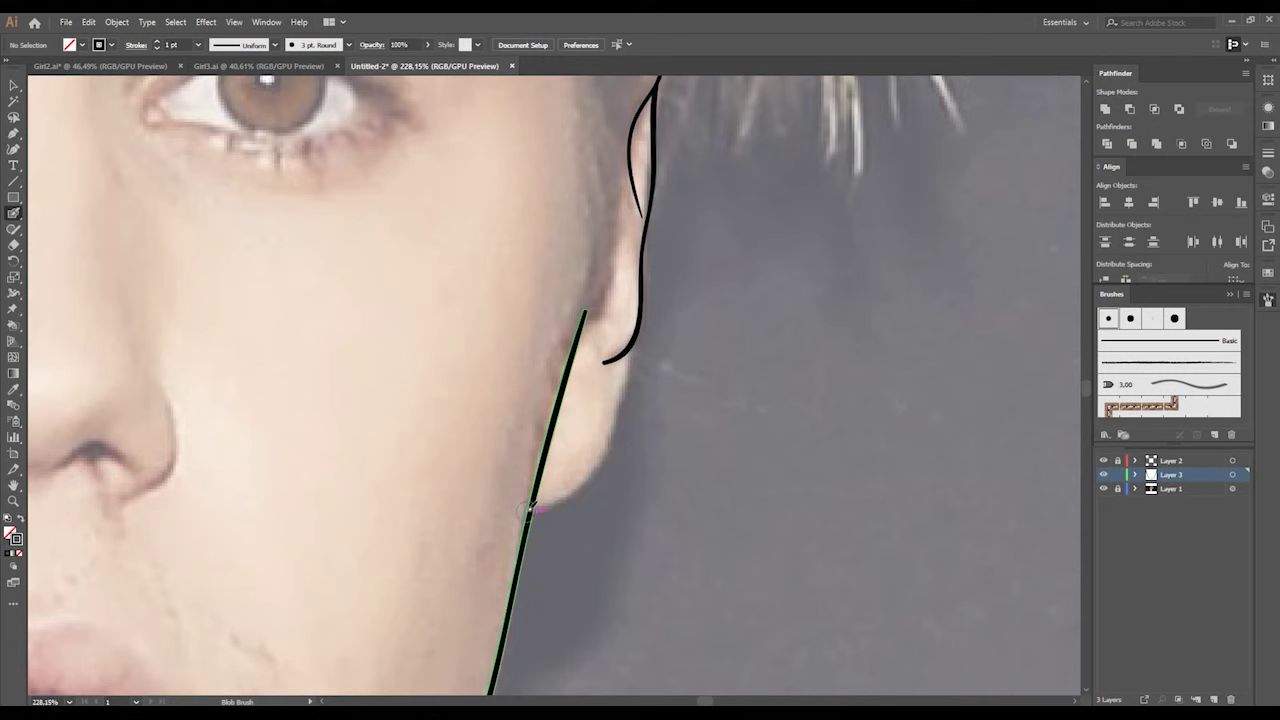
mouse_move(533, 508)
mouse_down()
mouse_move(590, 478)
mouse_move(638, 340)
mouse_up()
drag(640, 480, 533, 381)
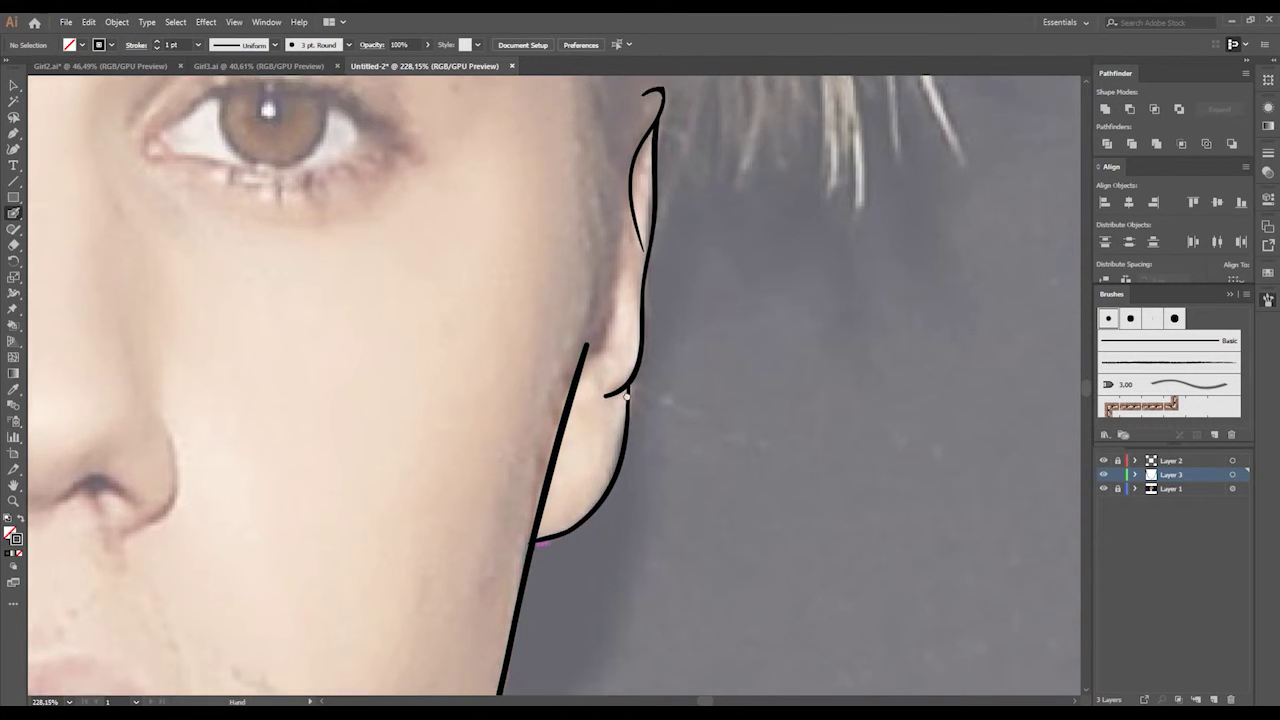
scroll(533, 381, down, 3)
scroll(510, 380, down, 5)
Trace the left side of the neck and erase the excess outline at the neck notch.
scroll(500, 395, down, 3)
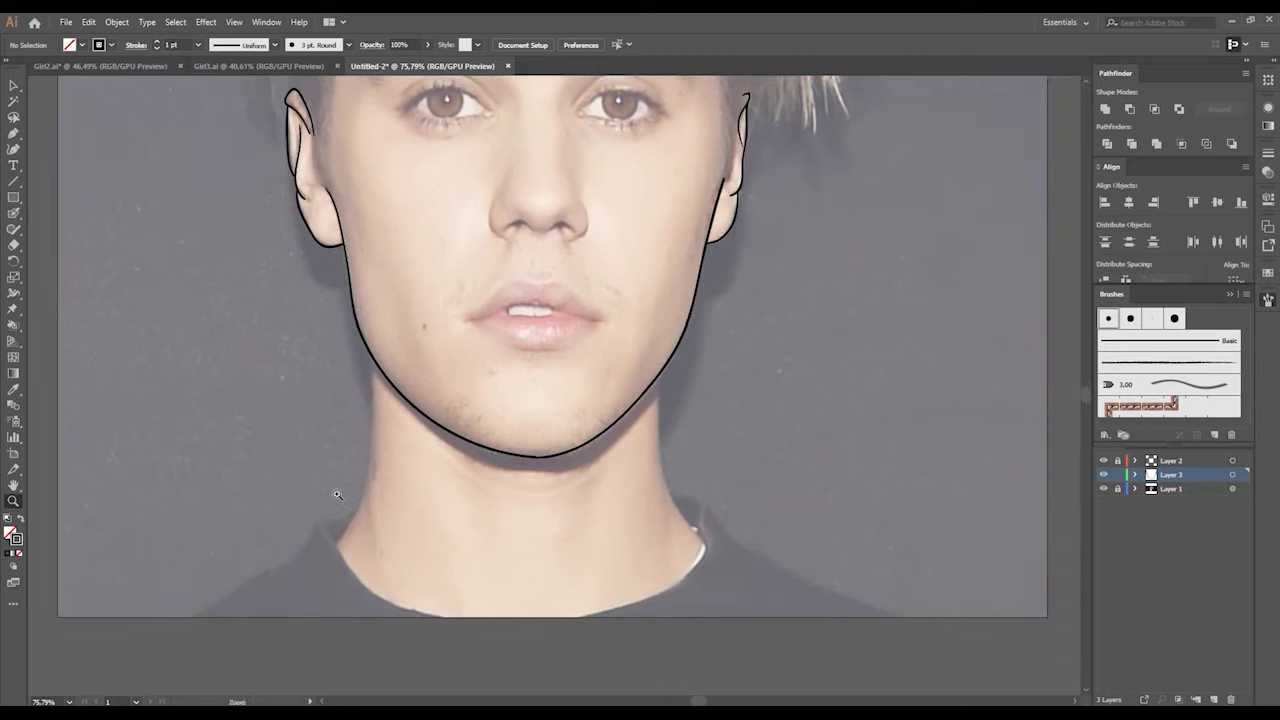
scroll(495, 401, up, 4)
drag(495, 401, 552, 356)
key(shift+b)
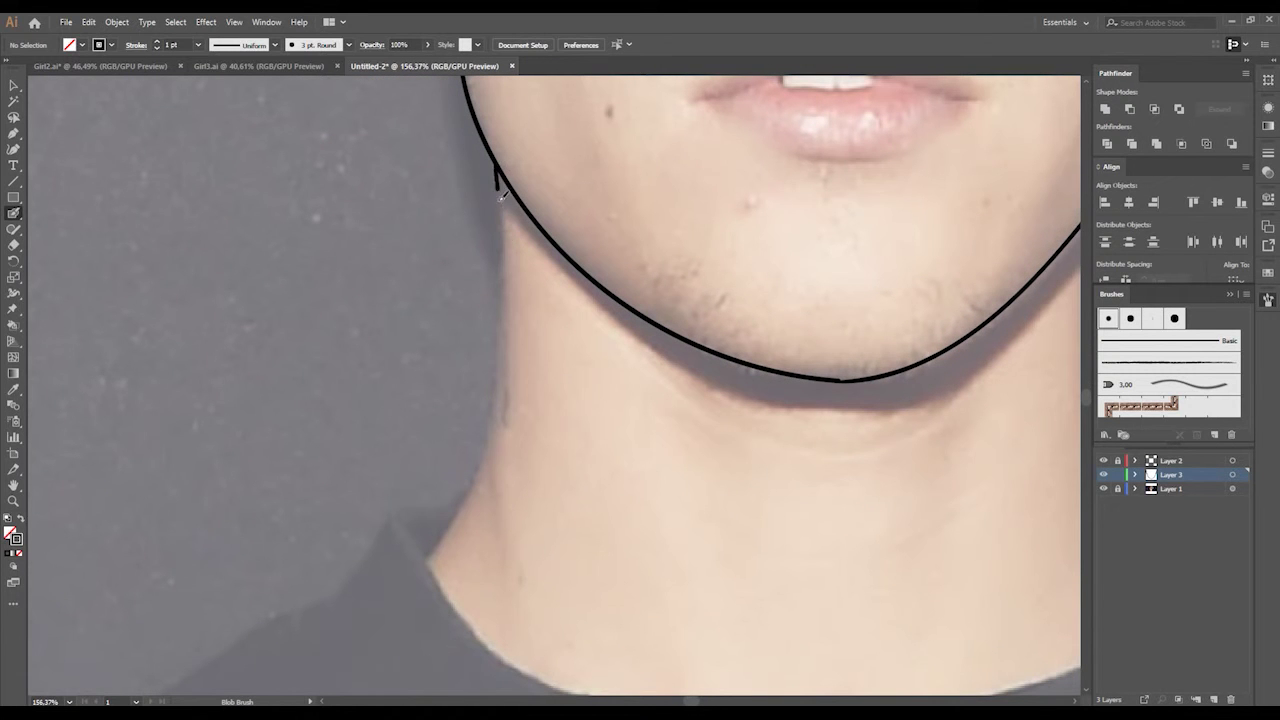
mouse_move(500, 195)
mouse_down()
mouse_move(509, 320)
mouse_move(486, 443)
mouse_move(457, 529)
mouse_move(427, 555)
mouse_up()
mouse_move(482, 501)
mouse_down()
mouse_move(472, 486)
mouse_move(521, 343)
mouse_move(480, 423)
mouse_move(569, 526)
mouse_move(612, 554)
mouse_up()
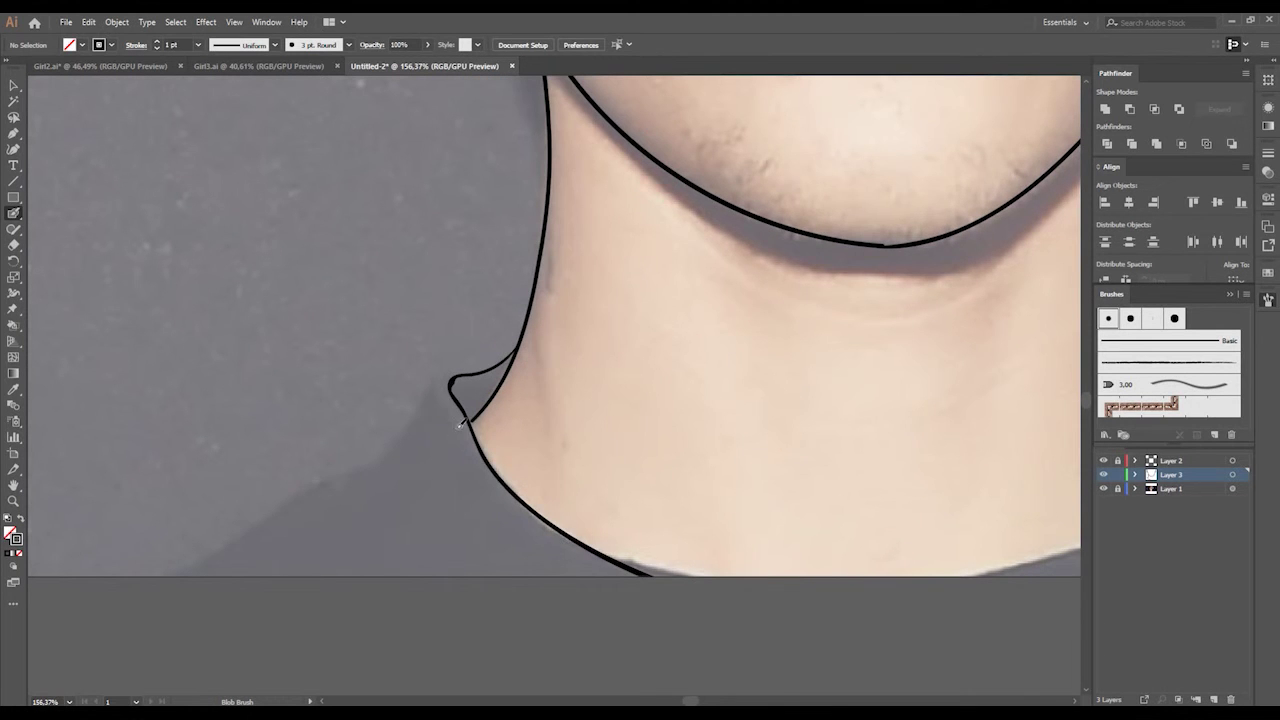
drag(462, 424, 484, 420)
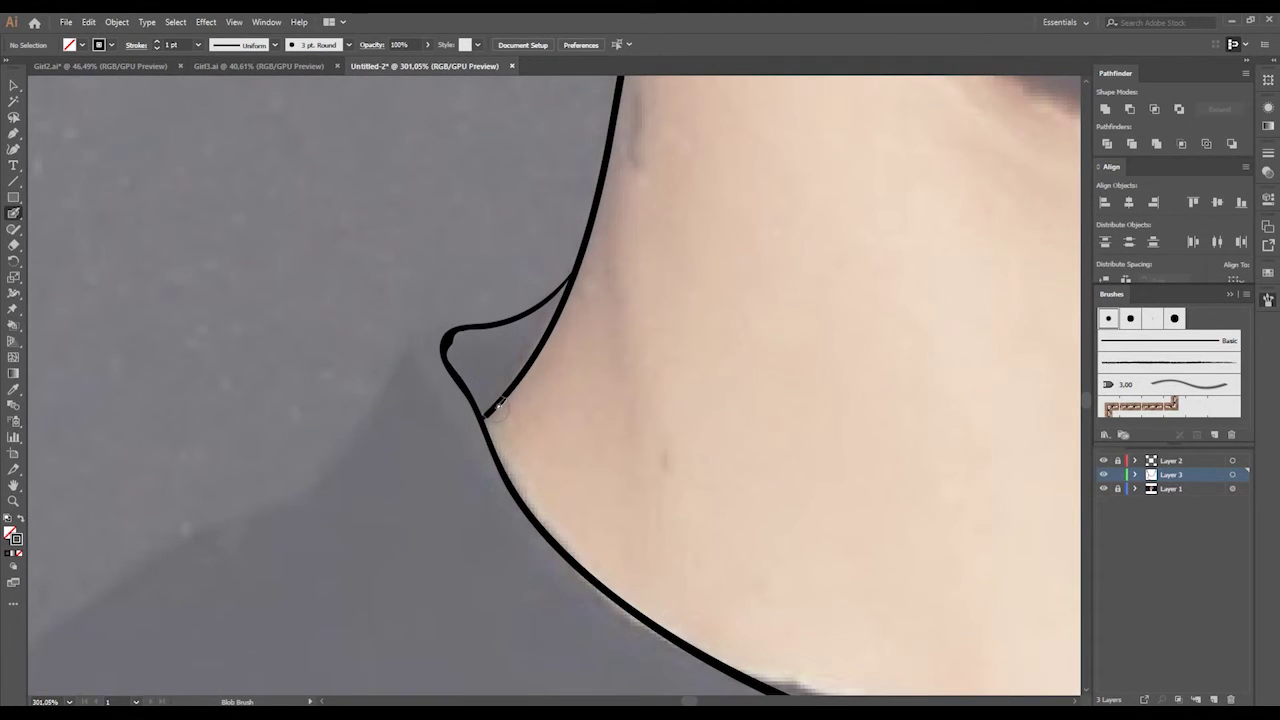
key(shift+e)
drag(453, 346, 469, 354)
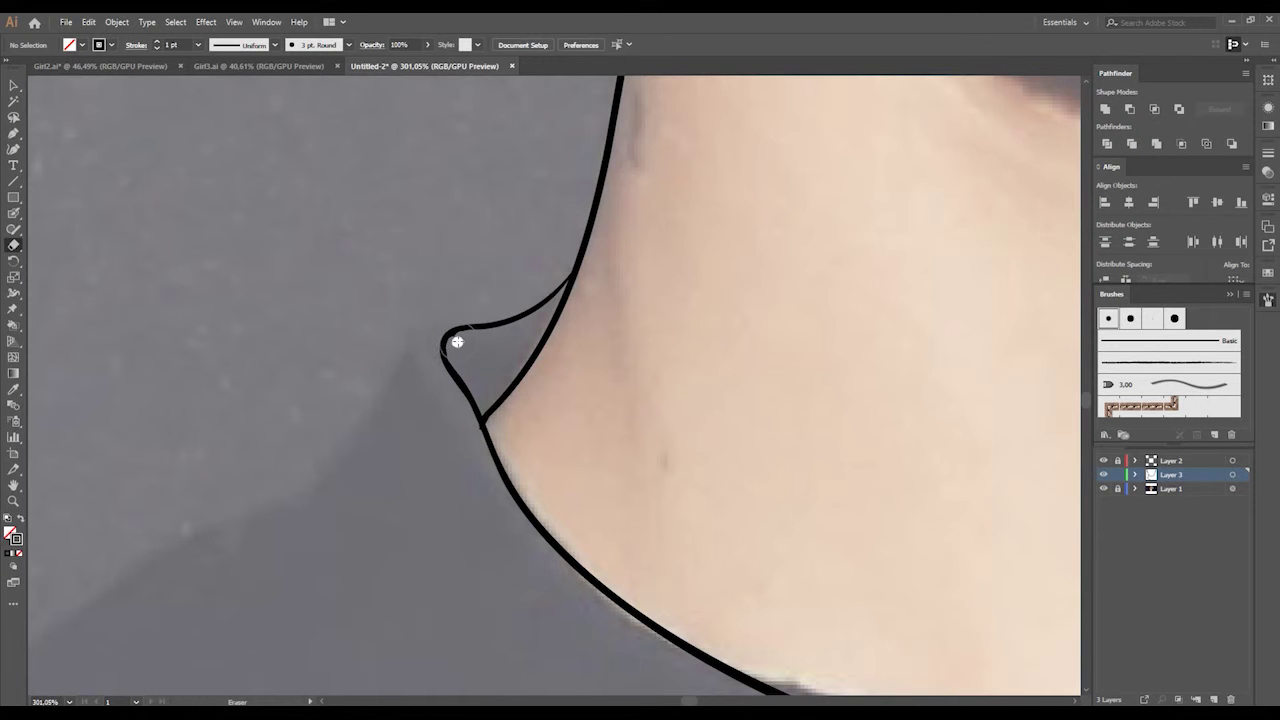
key(shift+b)
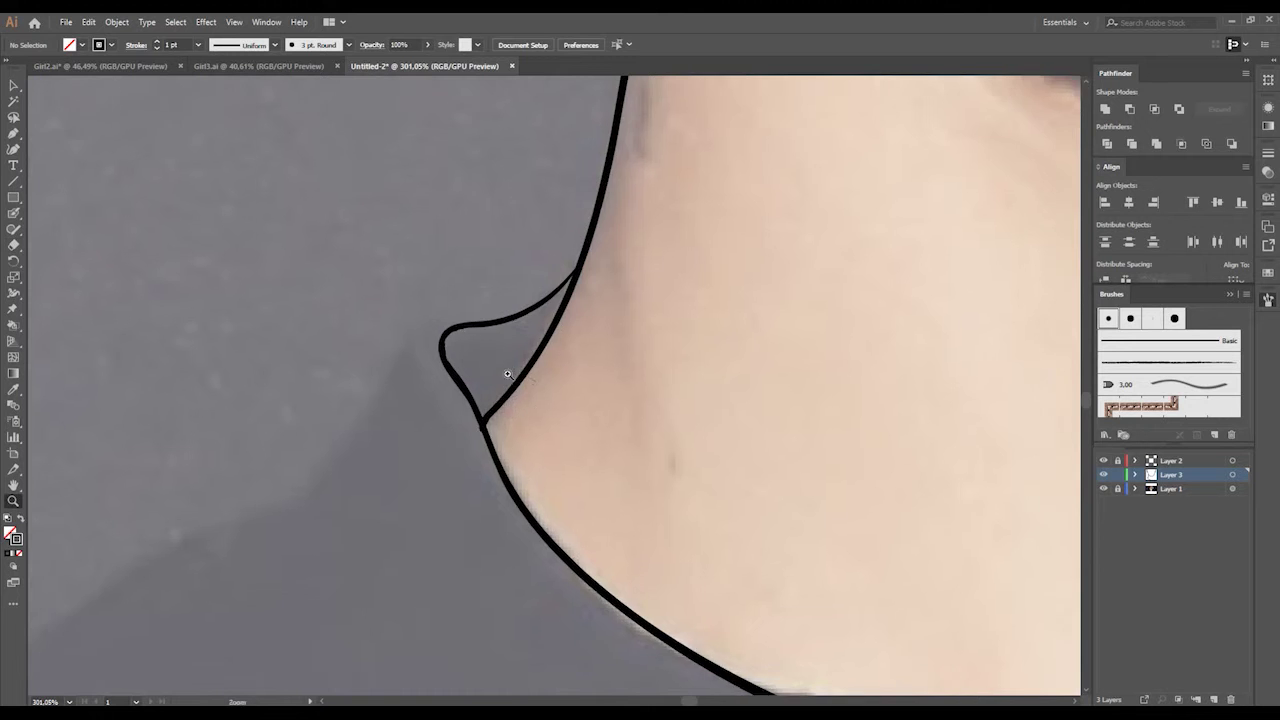
Draw the left shoulder line from the artboard bottom up to the neck notch.
drag(506, 366, 463, 403)
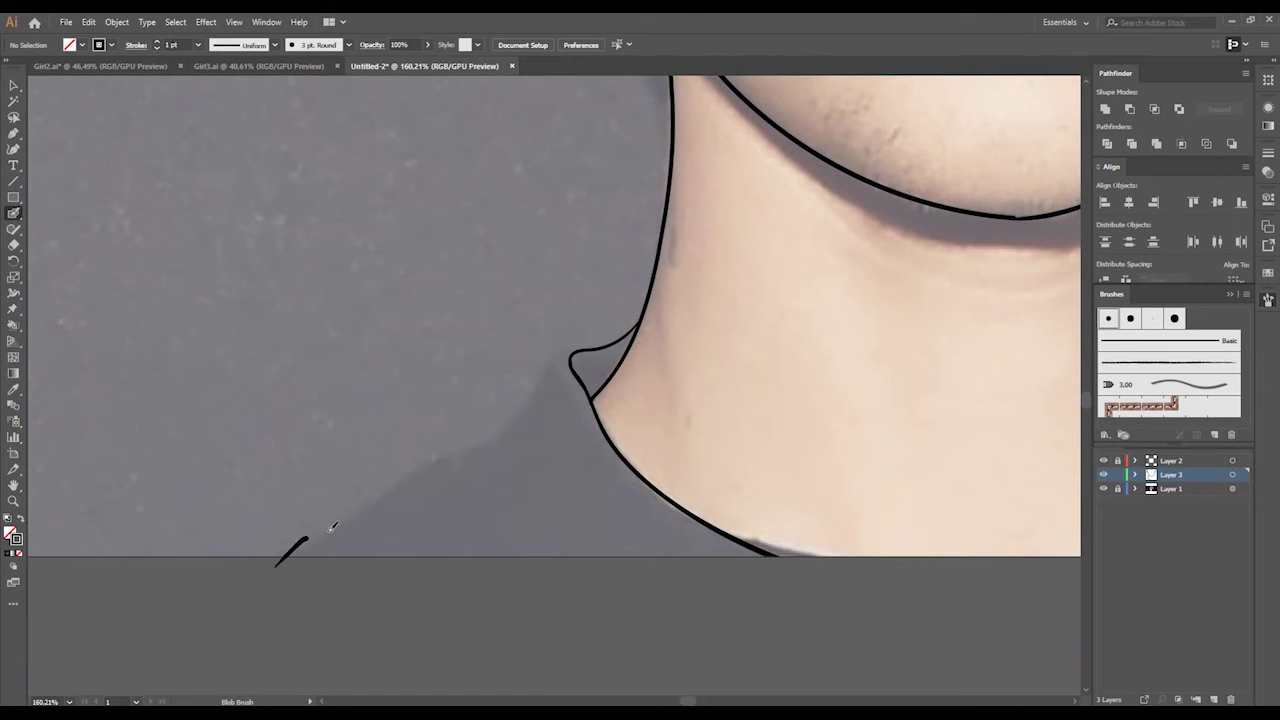
mouse_move(333, 527)
mouse_down()
mouse_move(506, 437)
mouse_move(572, 350)
mouse_up()
drag(551, 409, 626, 437)
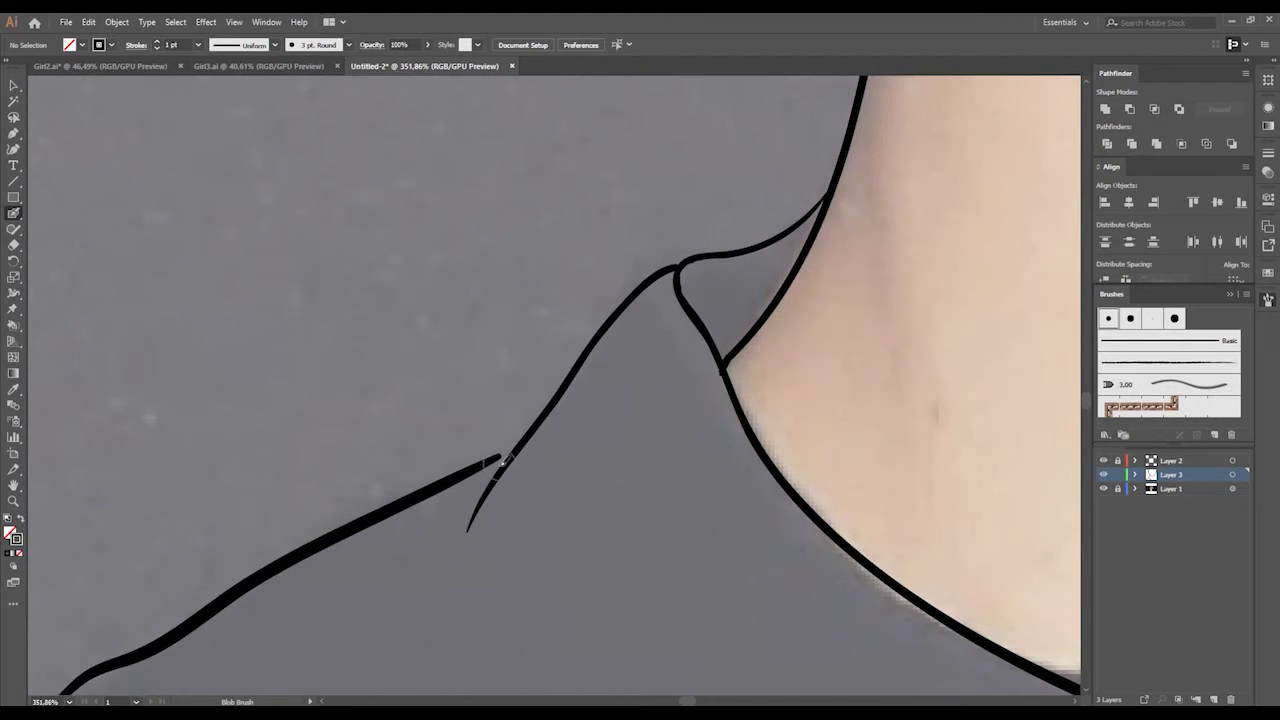
drag(675, 285, 567, 347)
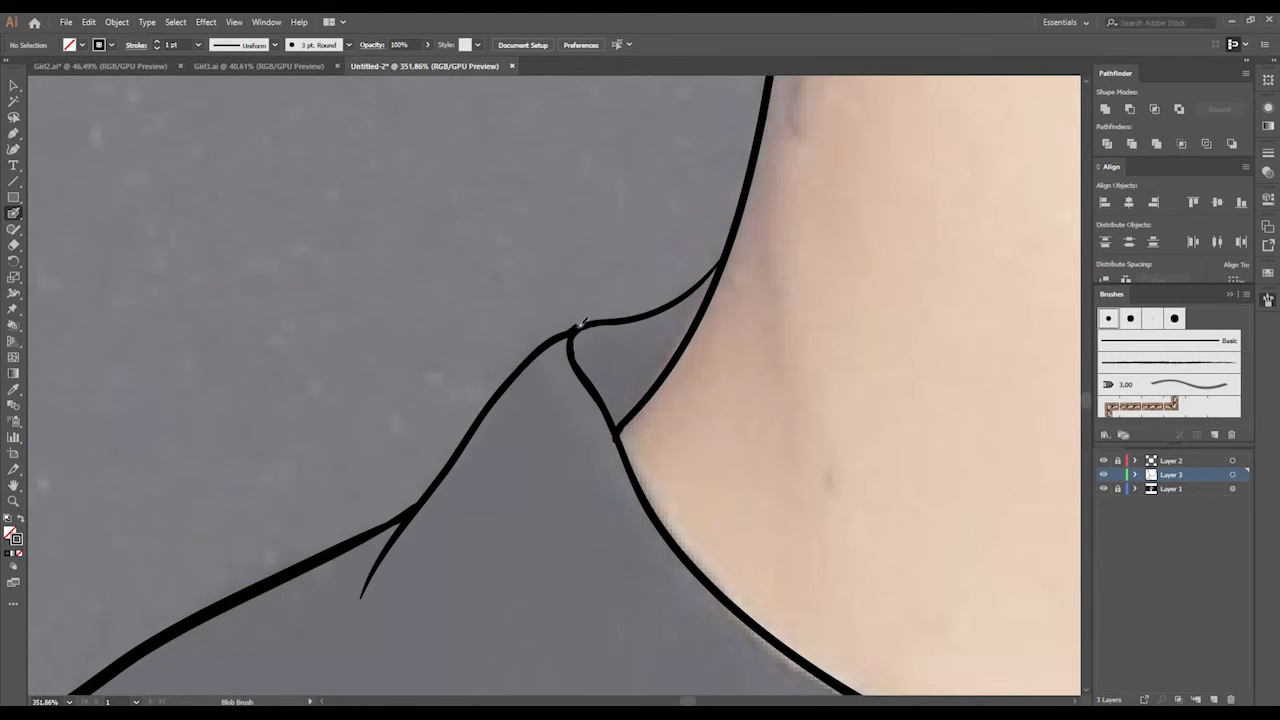
drag(686, 337, 578, 401)
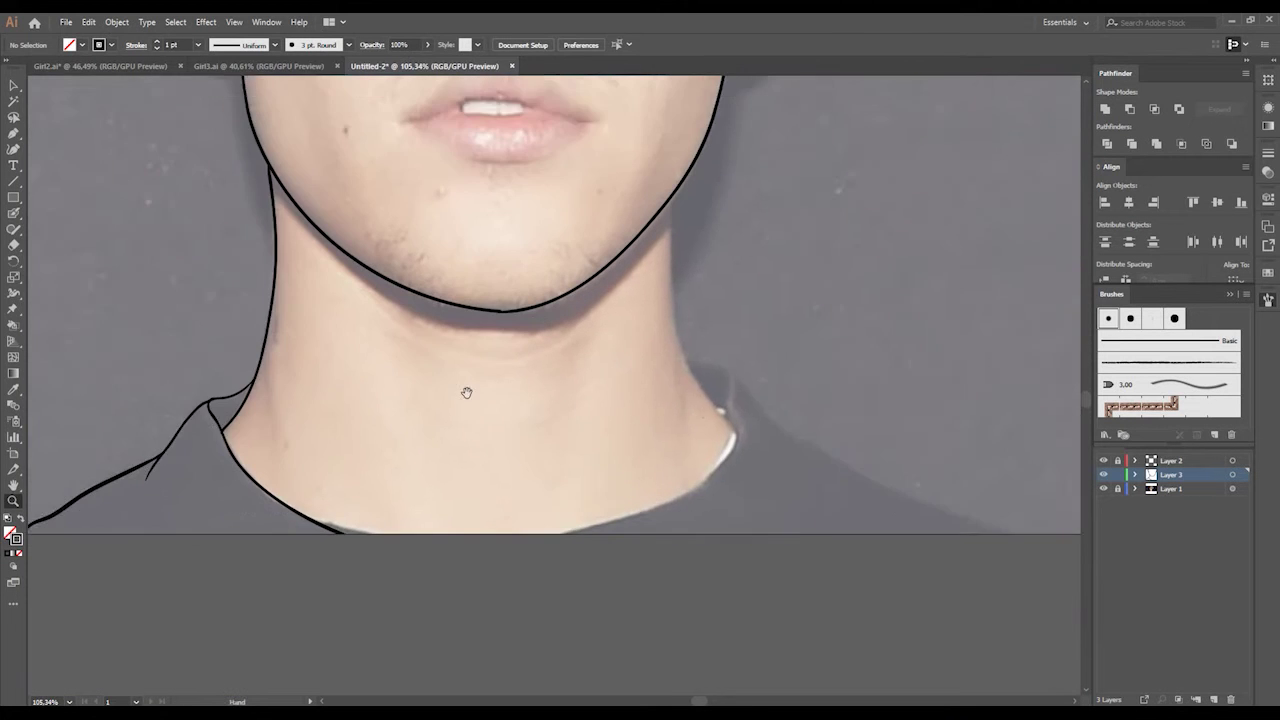
Trace the right neck edge down to the collar and remove a stray black dot.
scroll(578, 401, up, 1)
key(shift+b)
scroll(505, 180, up, 1)
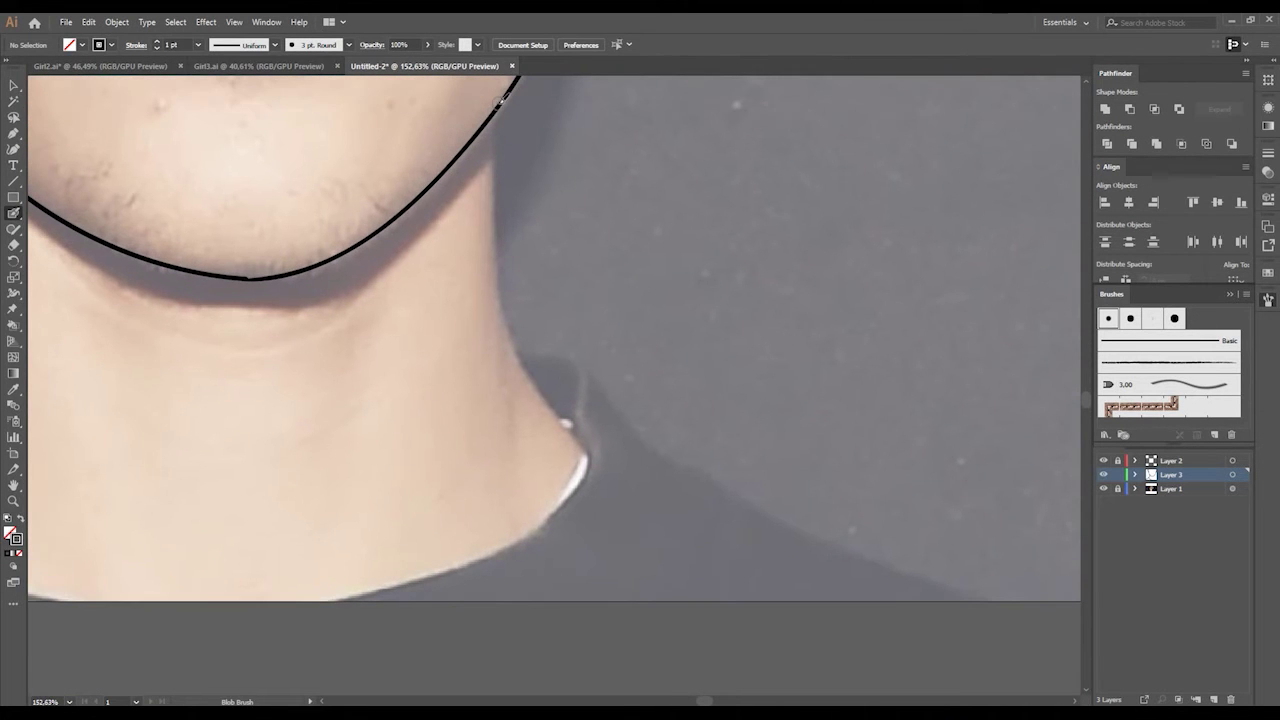
mouse_move(504, 96)
mouse_down()
mouse_move(506, 296)
mouse_move(540, 390)
mouse_move(585, 445)
mouse_up()
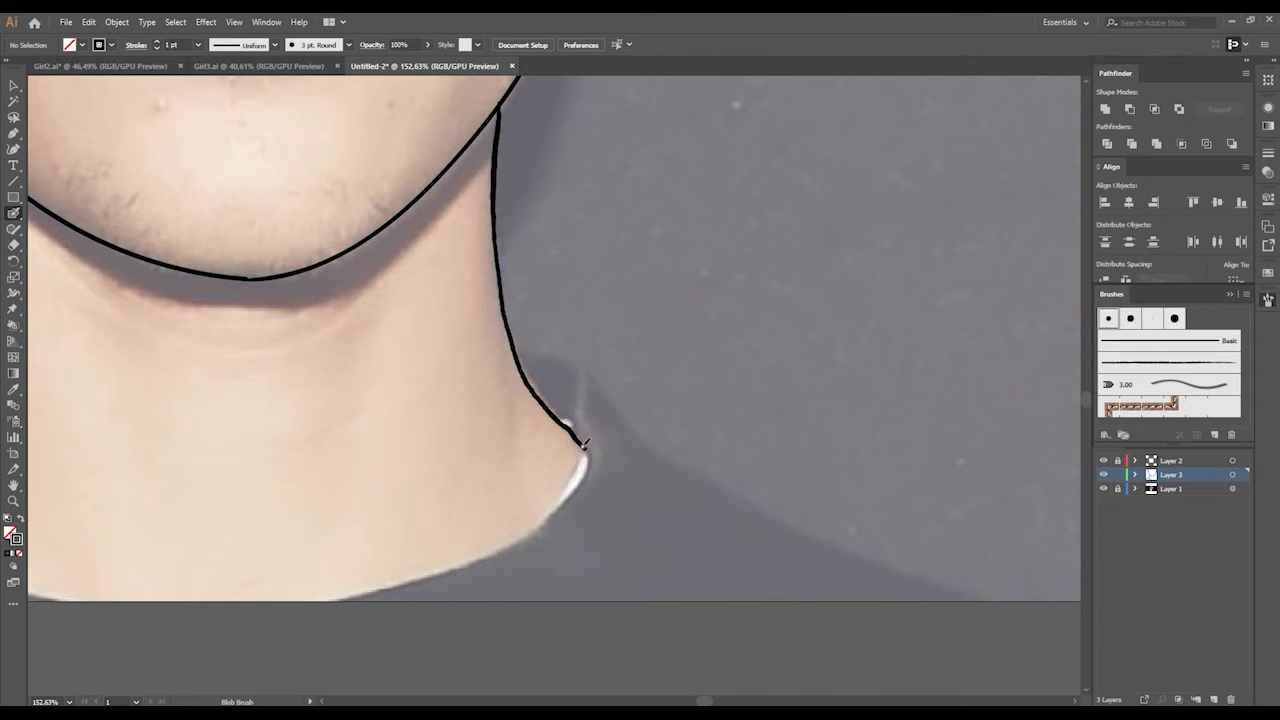
click(451, 452)
key(z)
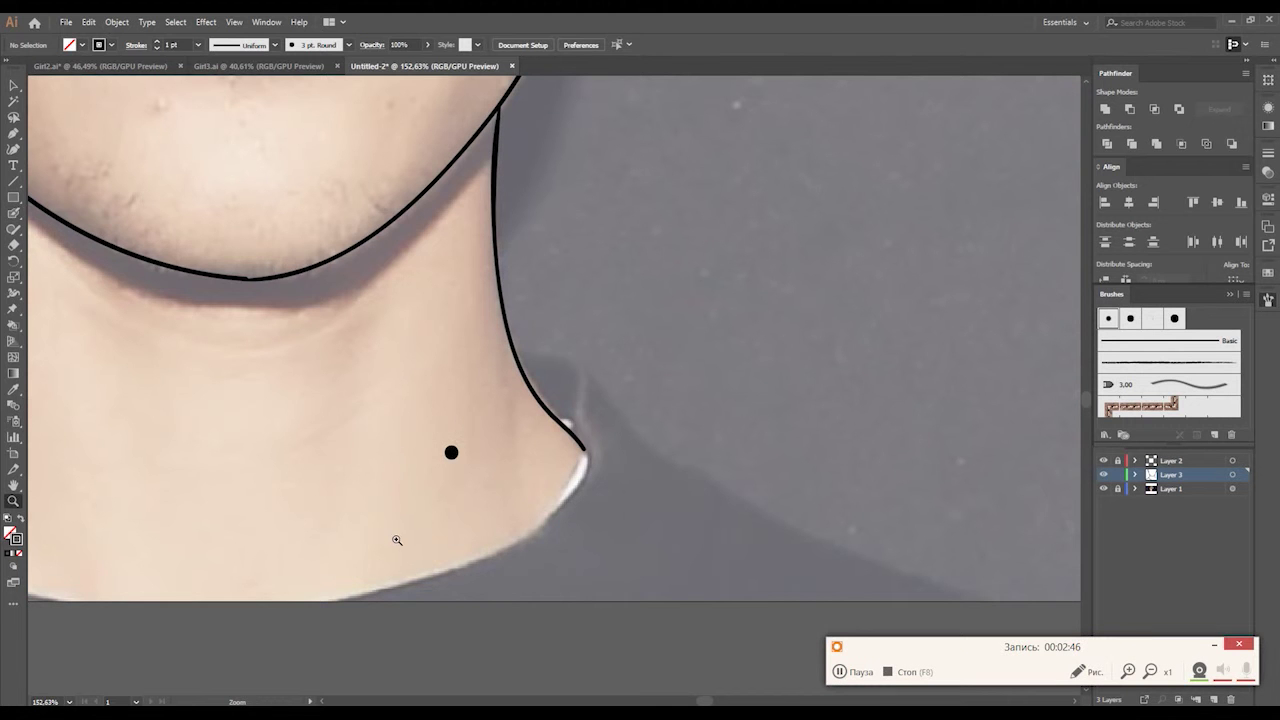
click(396, 540)
key(ctrl+z)
key(shift+b)
Draw the collar and right shoulder line to the artboard edge, then thicken the left collar curve.
scroll(471, 486, up, 2)
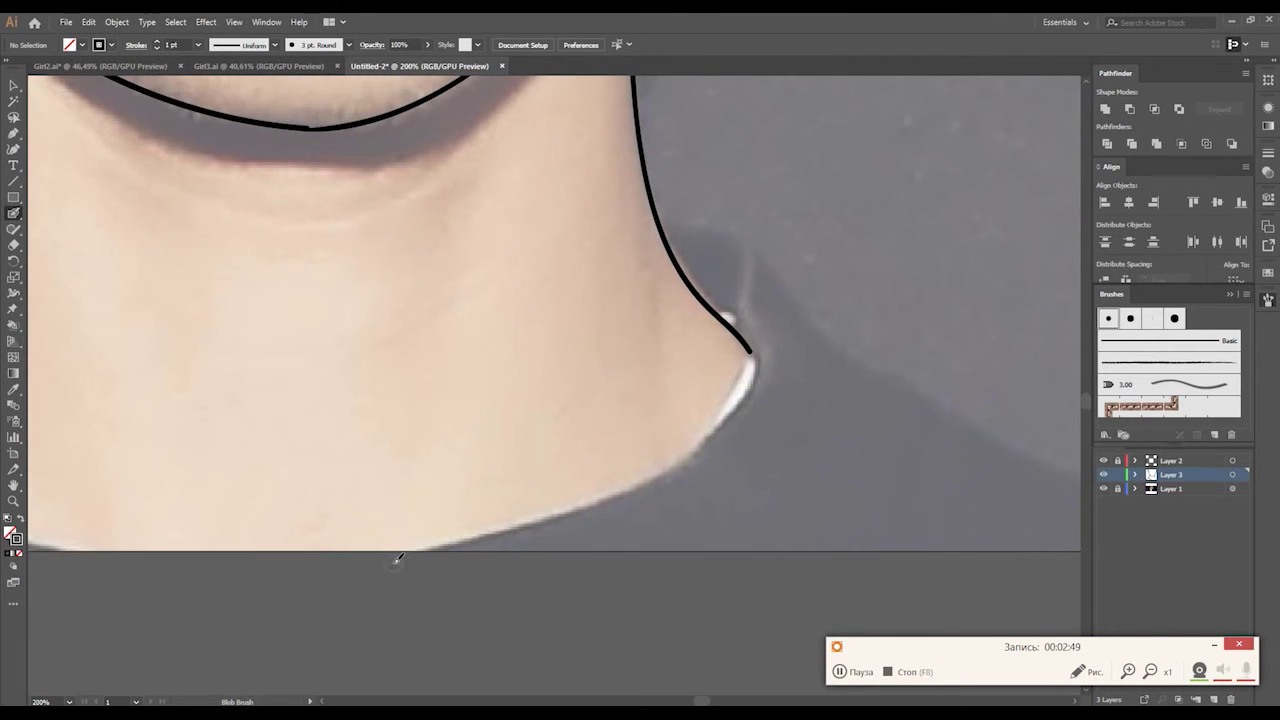
mouse_move(396, 560)
mouse_down()
mouse_move(560, 502)
mouse_move(718, 422)
mouse_move(754, 345)
mouse_move(699, 231)
mouse_move(668, 236)
mouse_move(800, 286)
mouse_move(894, 369)
mouse_move(1035, 441)
mouse_move(666, 335)
mouse_move(851, 377)
mouse_move(914, 414)
mouse_up()
scroll(694, 423, down, 2)
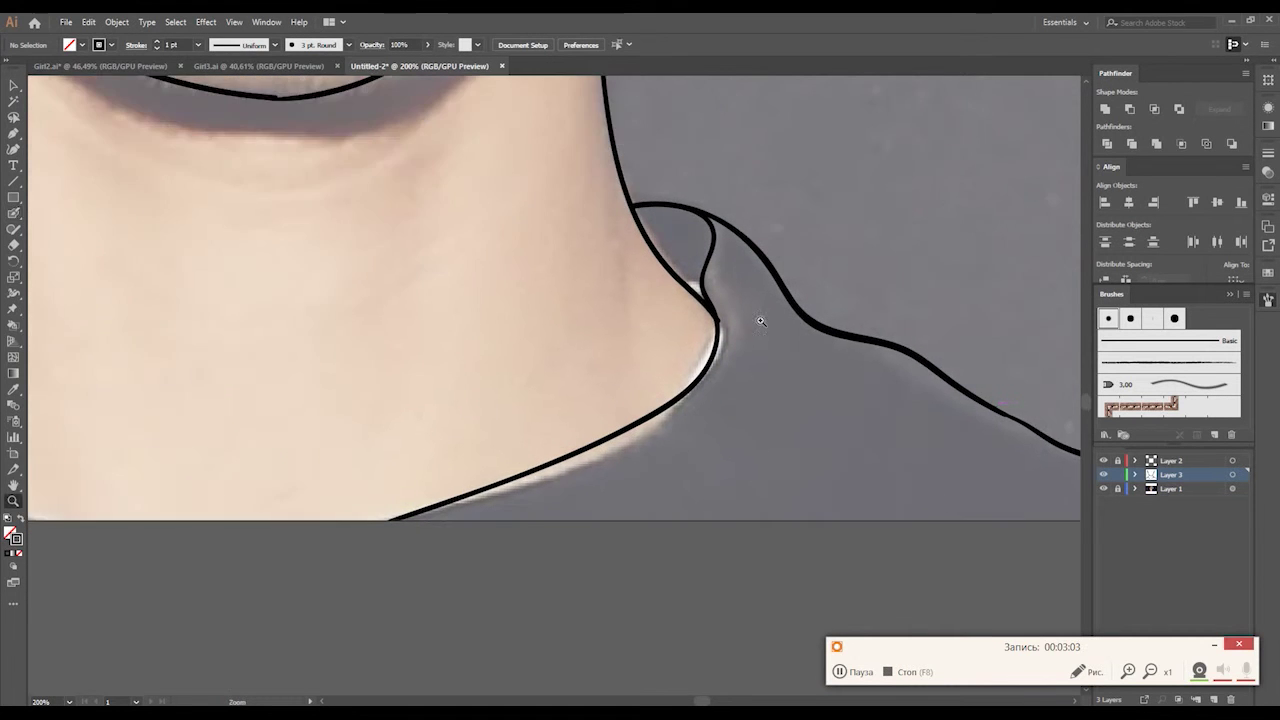
drag(694, 423, 795, 360)
scroll(466, 360, up, 5)
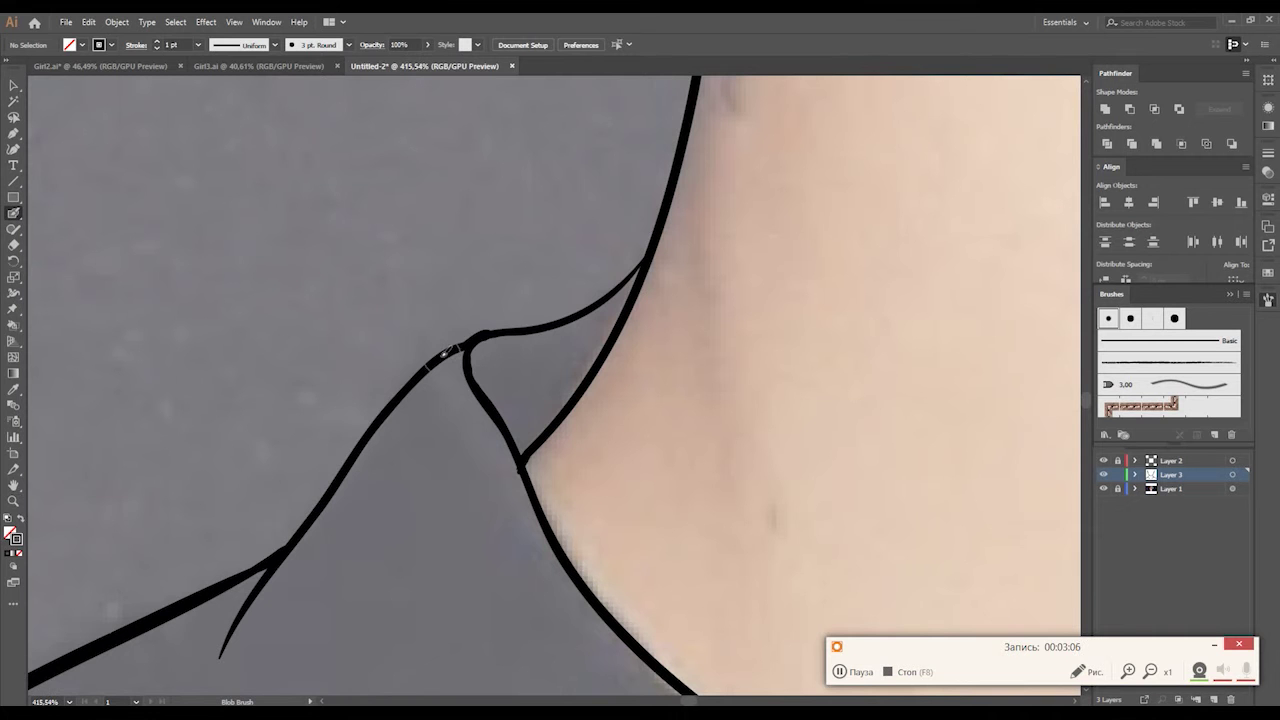
drag(543, 323, 645, 260)
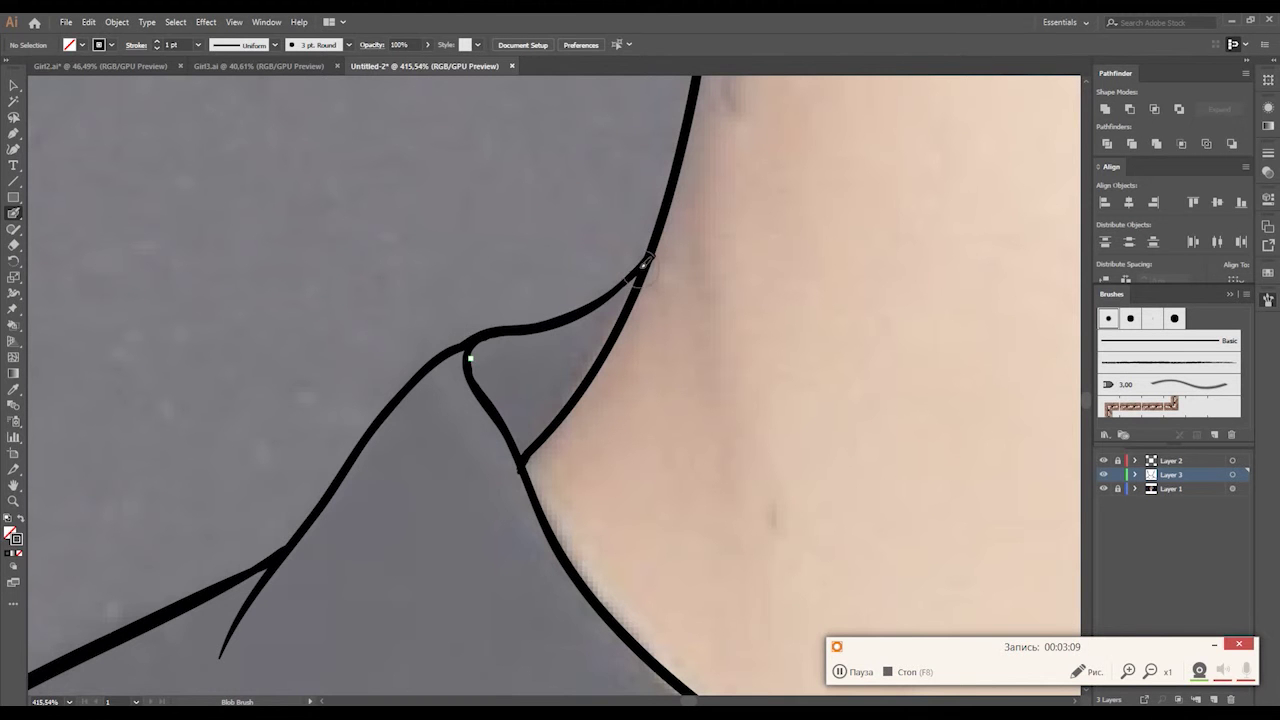
scroll(630, 350, down, 2)
Draw a first mouth line across the upper teeth, then delete it.
scroll(583, 374, down, 2)
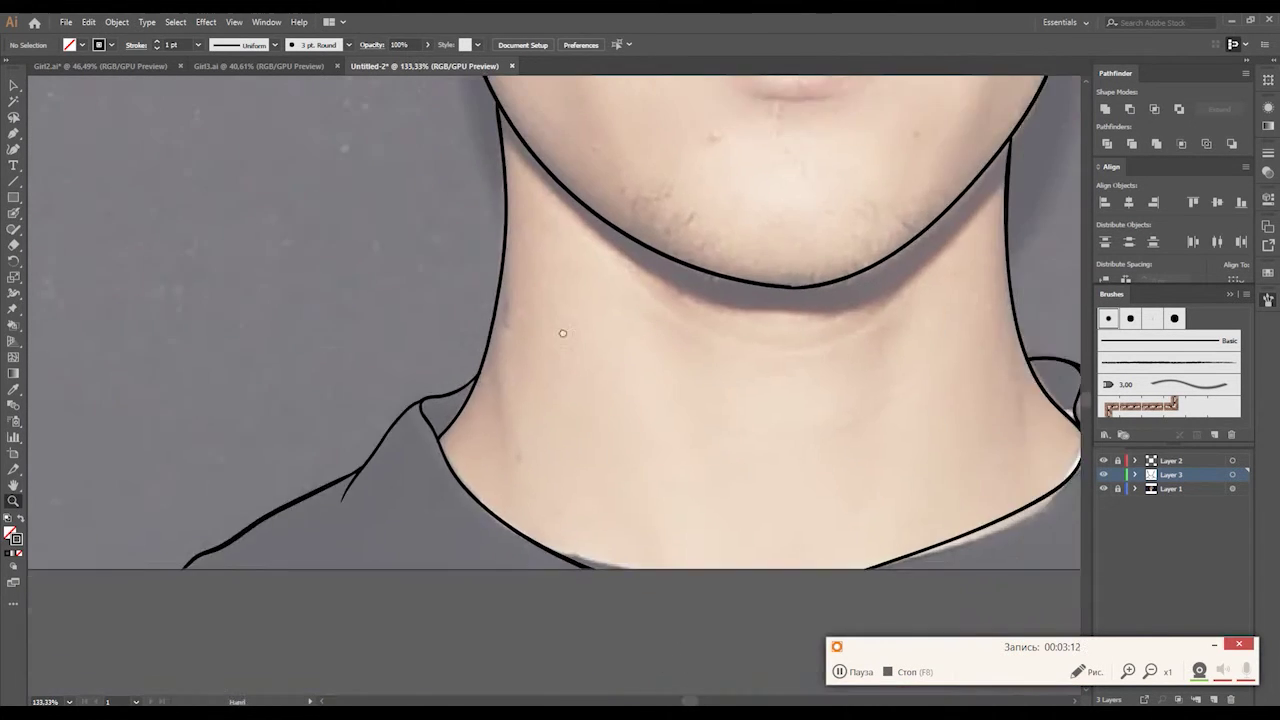
scroll(595, 393, down, 1)
scroll(540, 400, up, 1)
scroll(480, 415, up, 1)
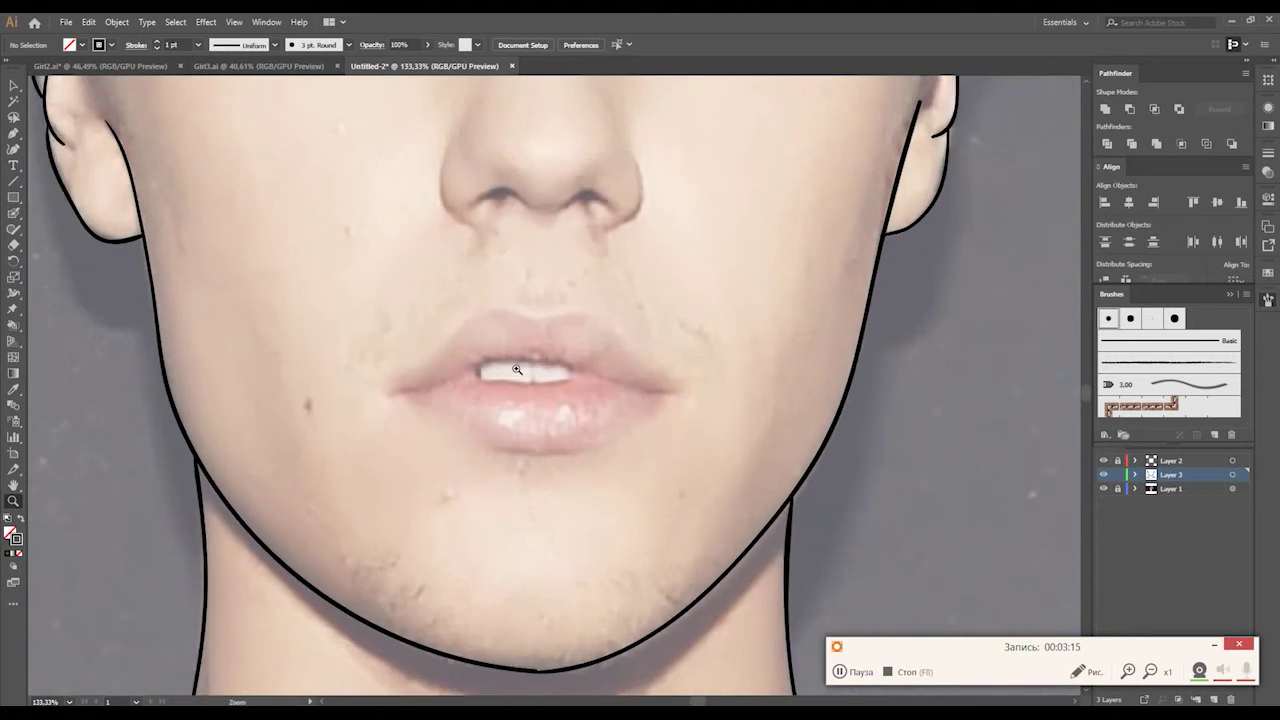
scroll(420, 430, up, 1)
drag(416, 397, 482, 359)
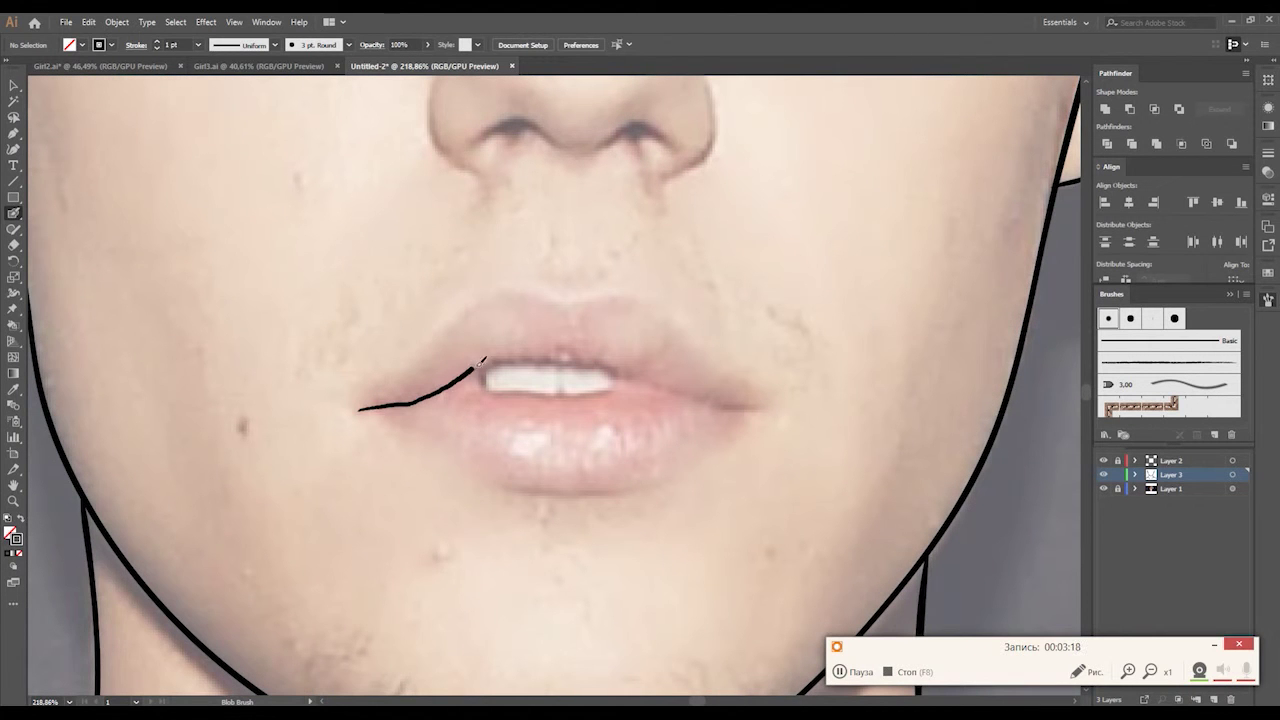
drag(601, 362, 620, 360)
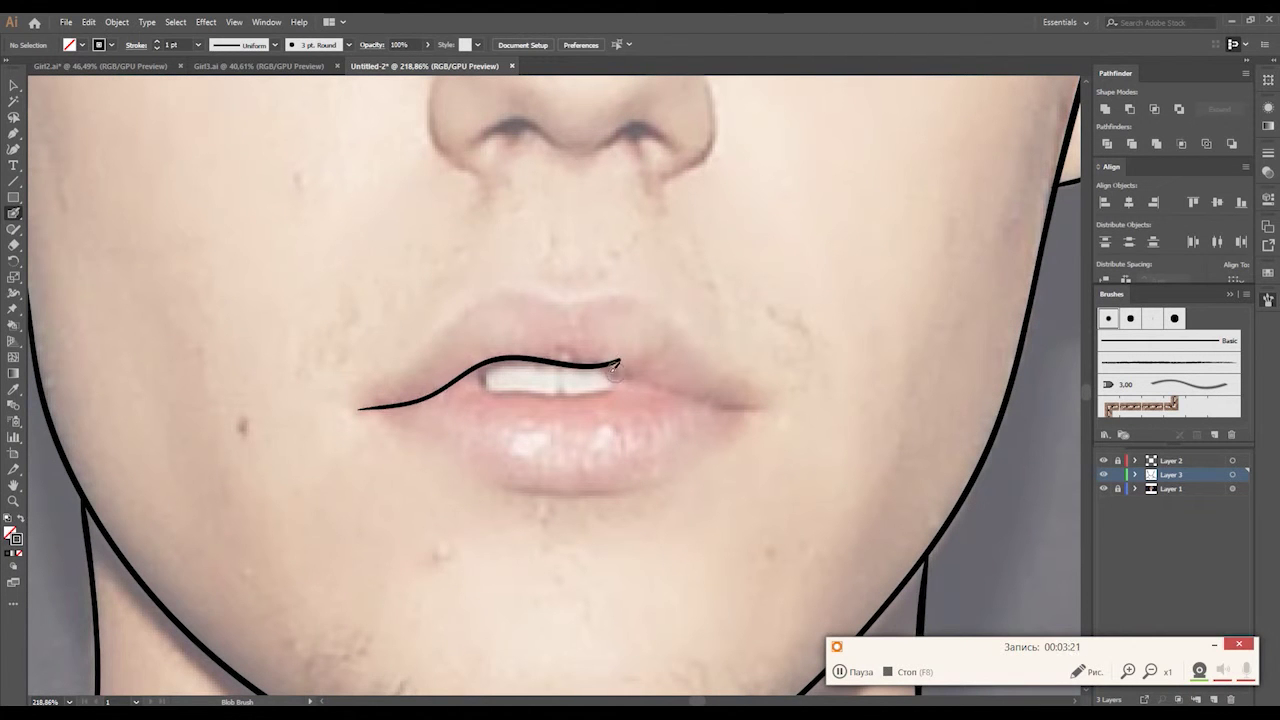
drag(716, 396, 765, 404)
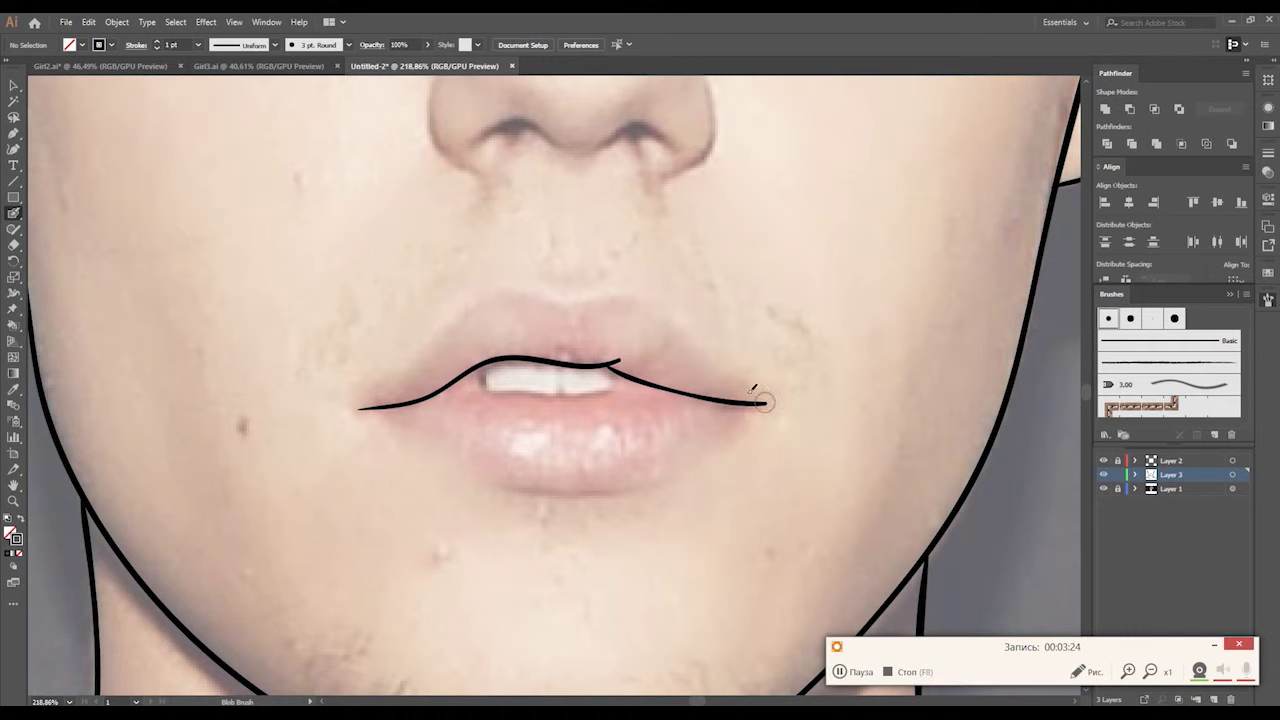
ctrl+click(619, 368)
key(Delete)
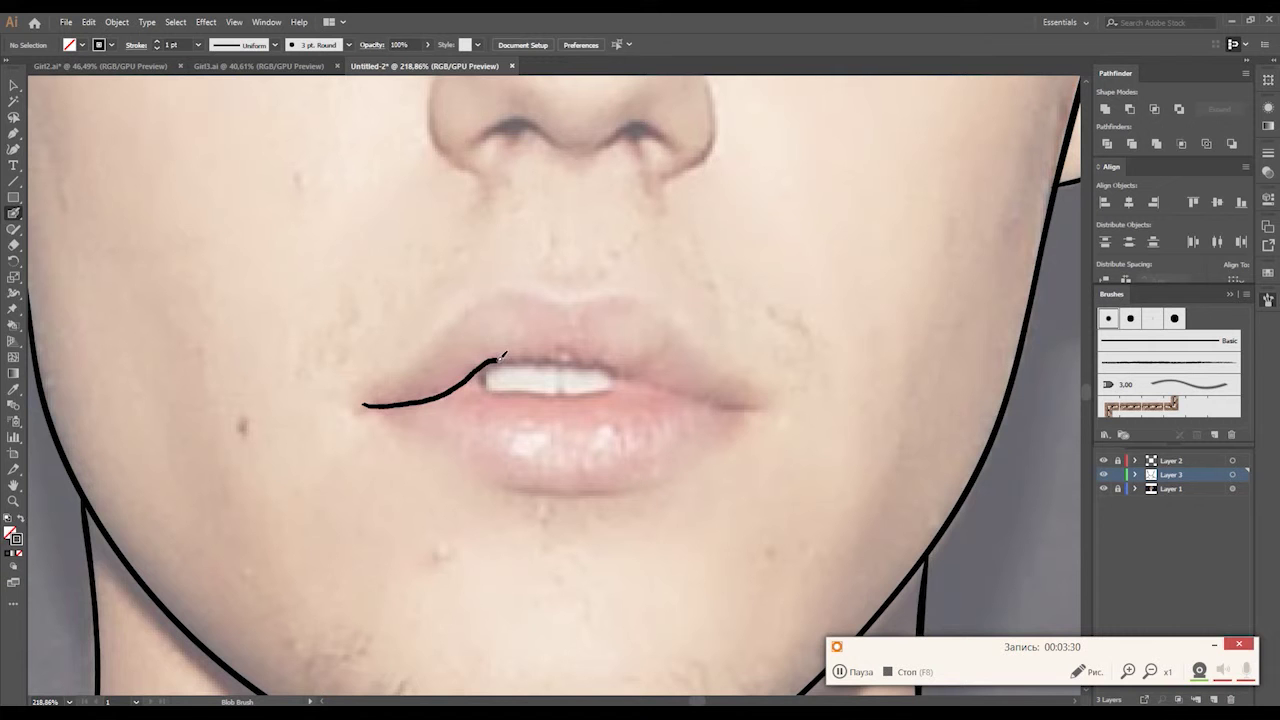
Redraw the mouth line corner to corner, framing the upper and lower edges of the teeth.
drag(504, 353, 497, 352)
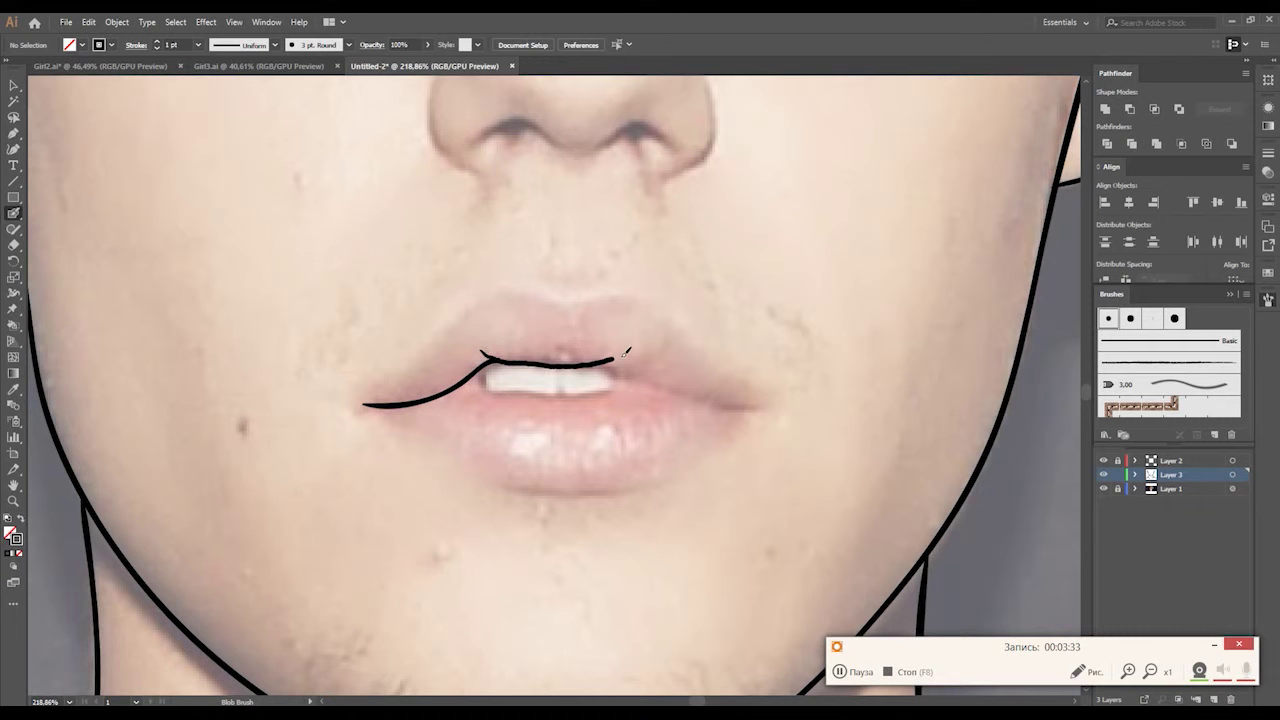
drag(626, 351, 633, 347)
drag(700, 394, 768, 407)
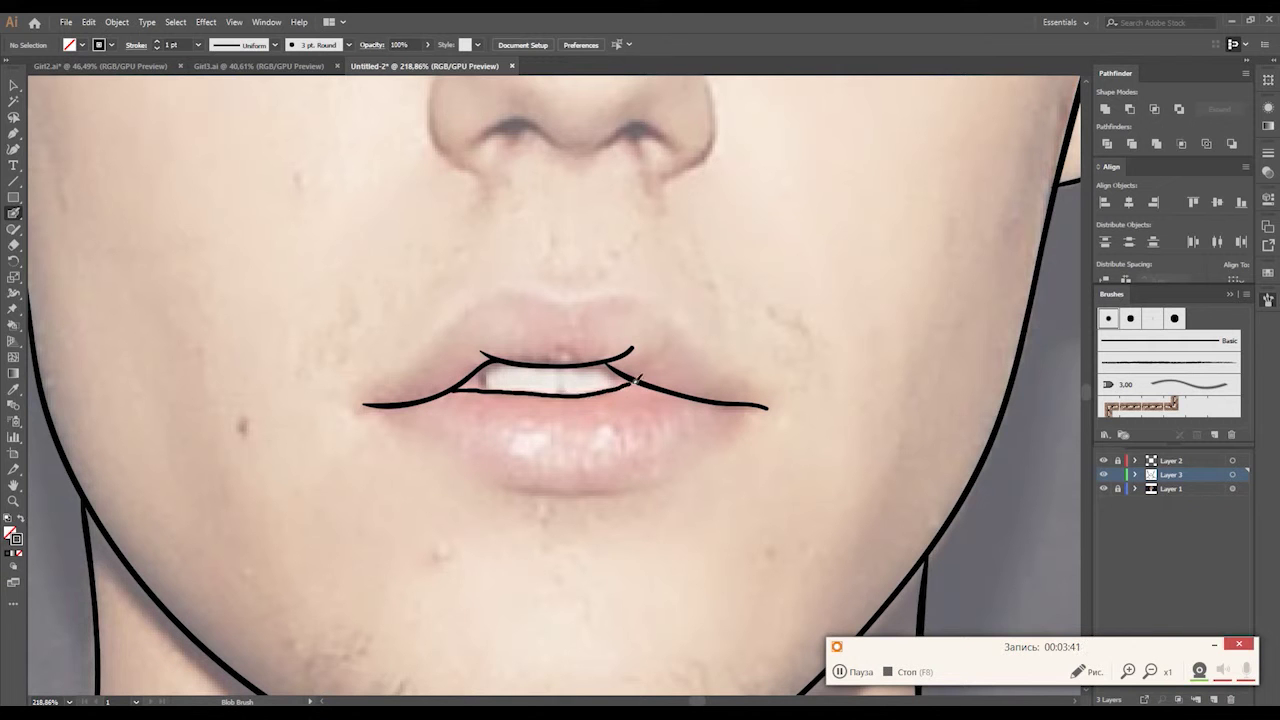
drag(566, 391, 640, 378)
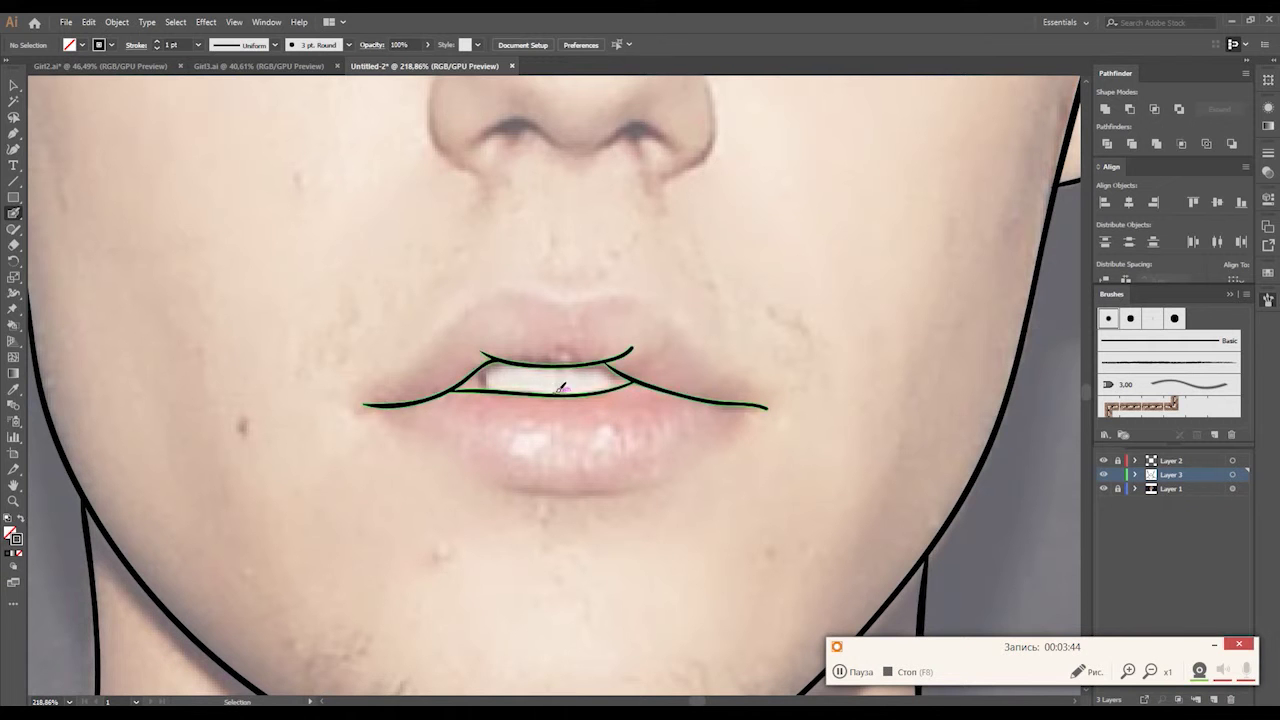
Add the line between the front teeth and fill the black corner left of the teeth.
ctrl+click(560, 376)
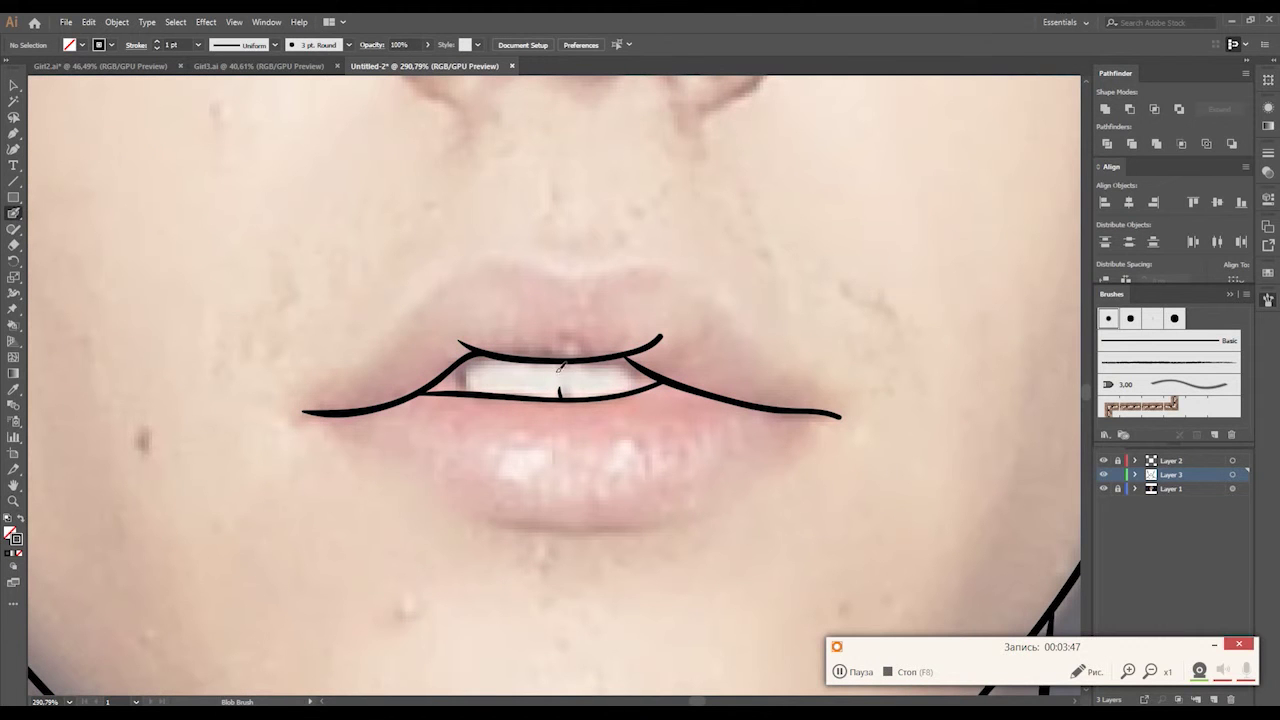
drag(562, 358, 560, 396)
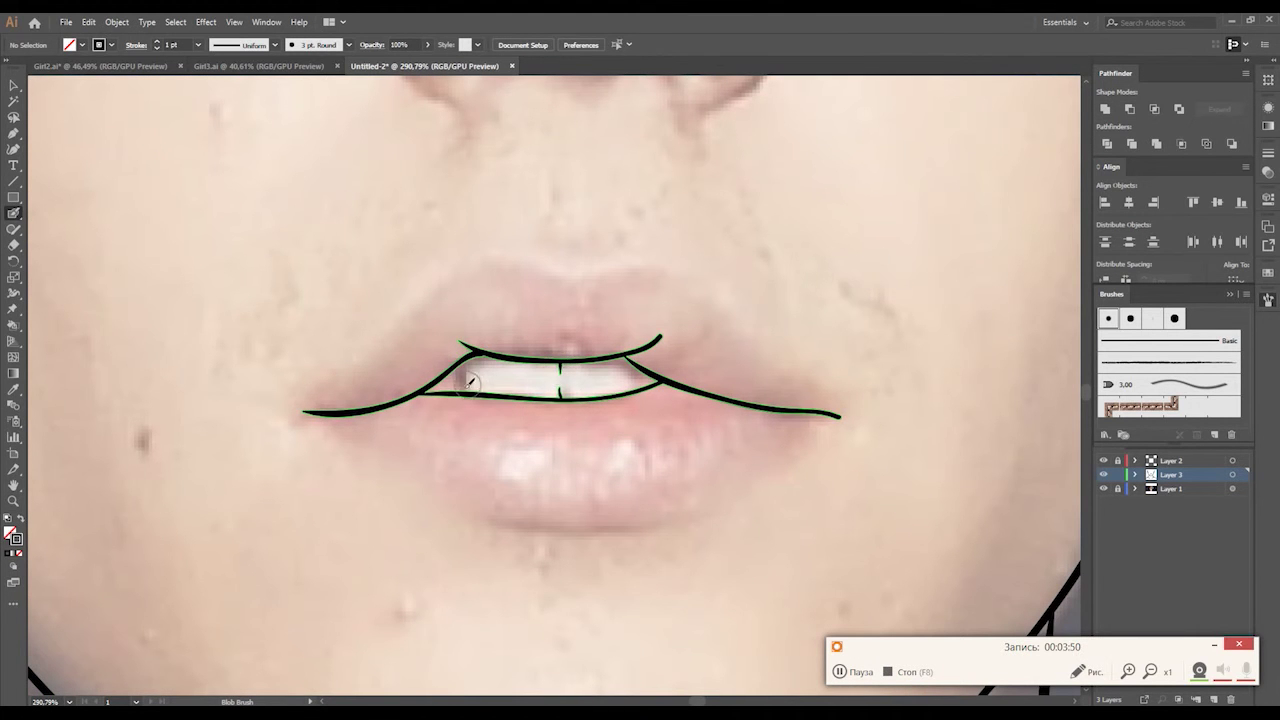
drag(470, 388, 480, 392)
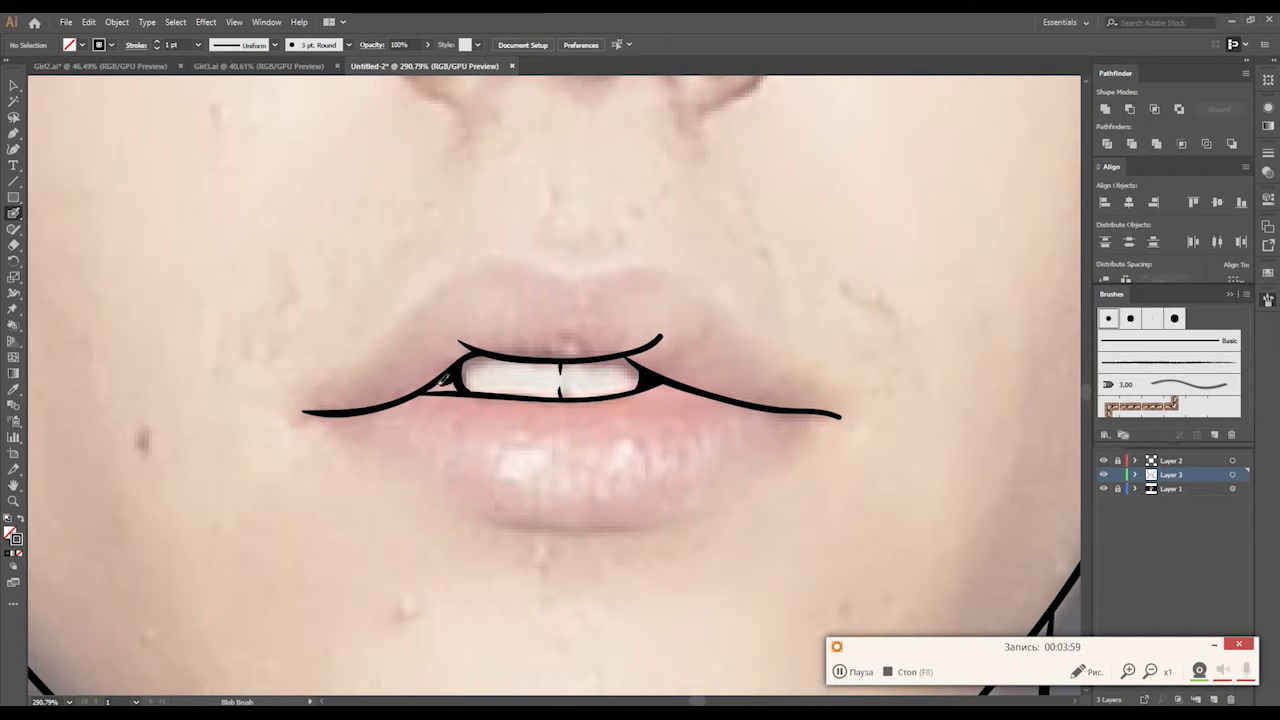
drag(450, 384, 452, 369)
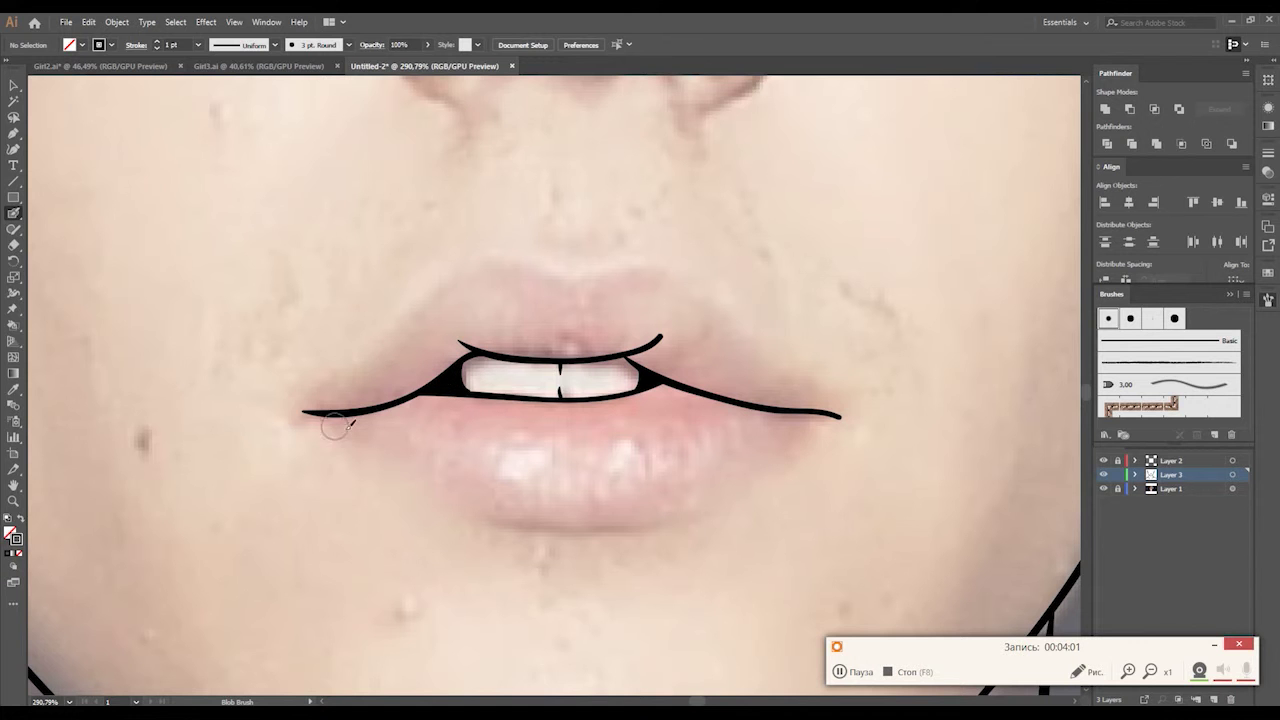
Draw the lower lip outline and the upper lip outline between the mouth corners.
mouse_move(337, 423)
mouse_down()
mouse_move(246, 349)
mouse_move(262, 344)
mouse_move(360, 430)
mouse_move(509, 449)
mouse_move(626, 417)
mouse_move(708, 340)
mouse_up()
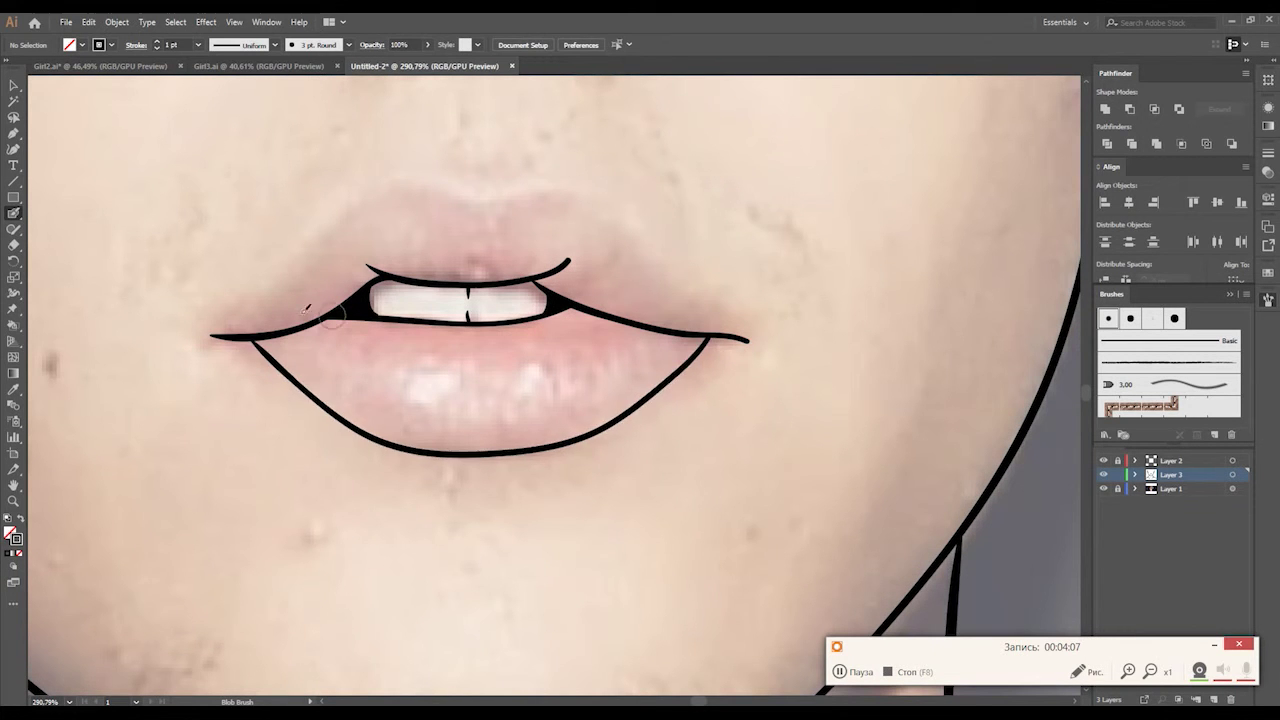
mouse_move(237, 334)
mouse_down()
mouse_move(370, 201)
mouse_move(538, 186)
mouse_move(616, 209)
mouse_move(727, 303)
mouse_up()
key(ctrl+z)
key(ctrl+z)
mouse_move(232, 334)
mouse_down()
mouse_move(374, 196)
mouse_move(548, 180)
mouse_move(620, 210)
mouse_move(733, 330)
mouse_move(718, 345)
mouse_up()
Erase the lip outline overshoots at the right and left mouth corners.
scroll(718, 345, up, 2)
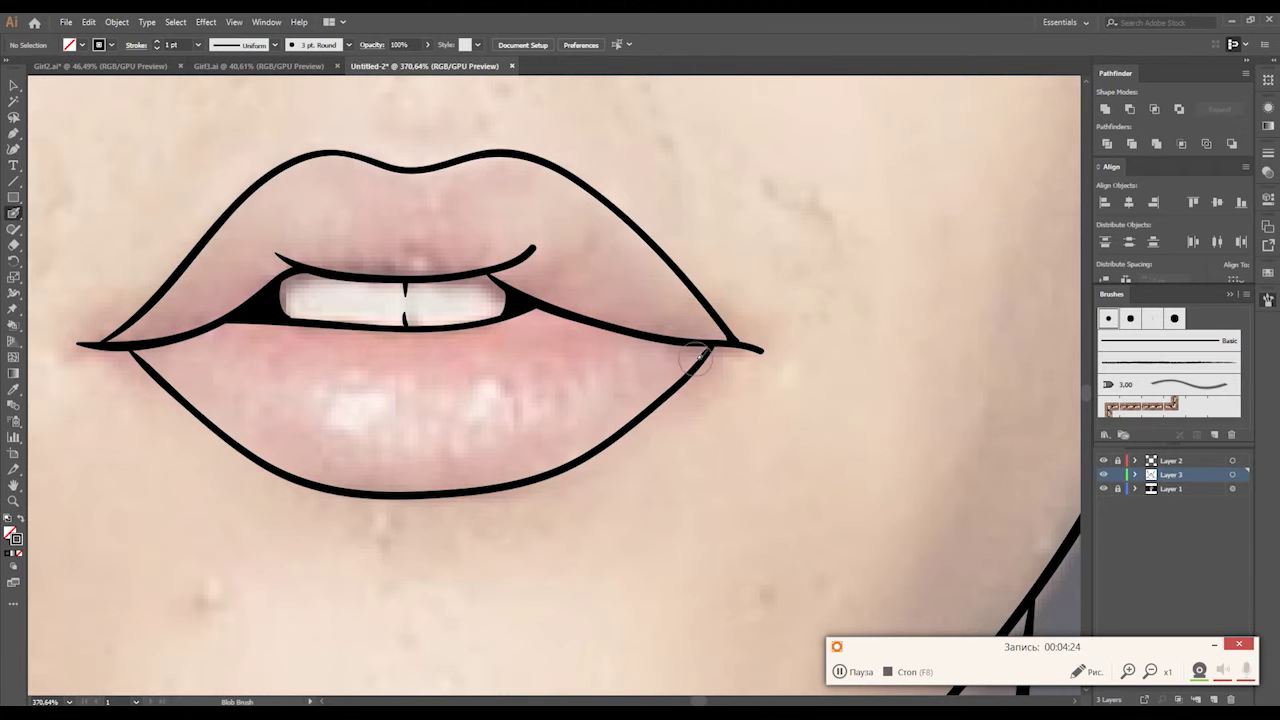
key(shift+e)
drag(700, 352, 733, 345)
key(shift+b)
drag(541, 401, 674, 398)
key(shift+e)
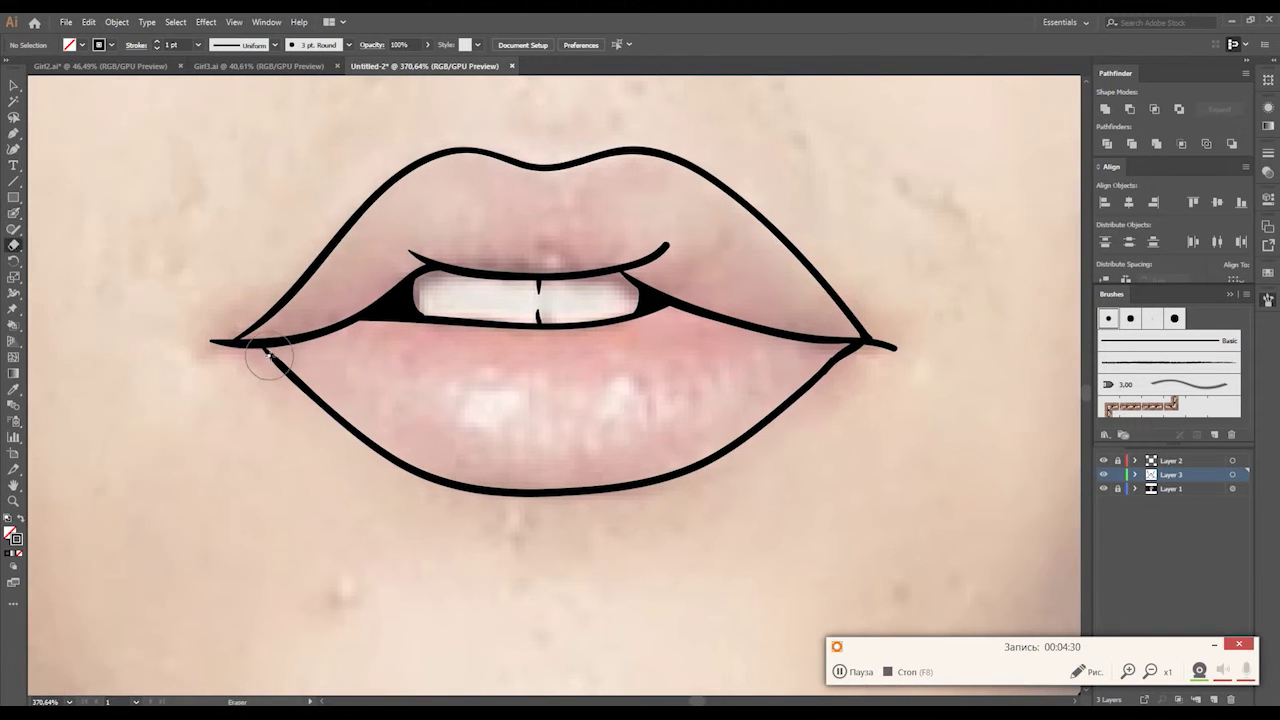
drag(268, 358, 308, 381)
key(shift+b)
Add short centre marks above the upper lip and on the lower lip.
scroll(380, 363, down, 2)
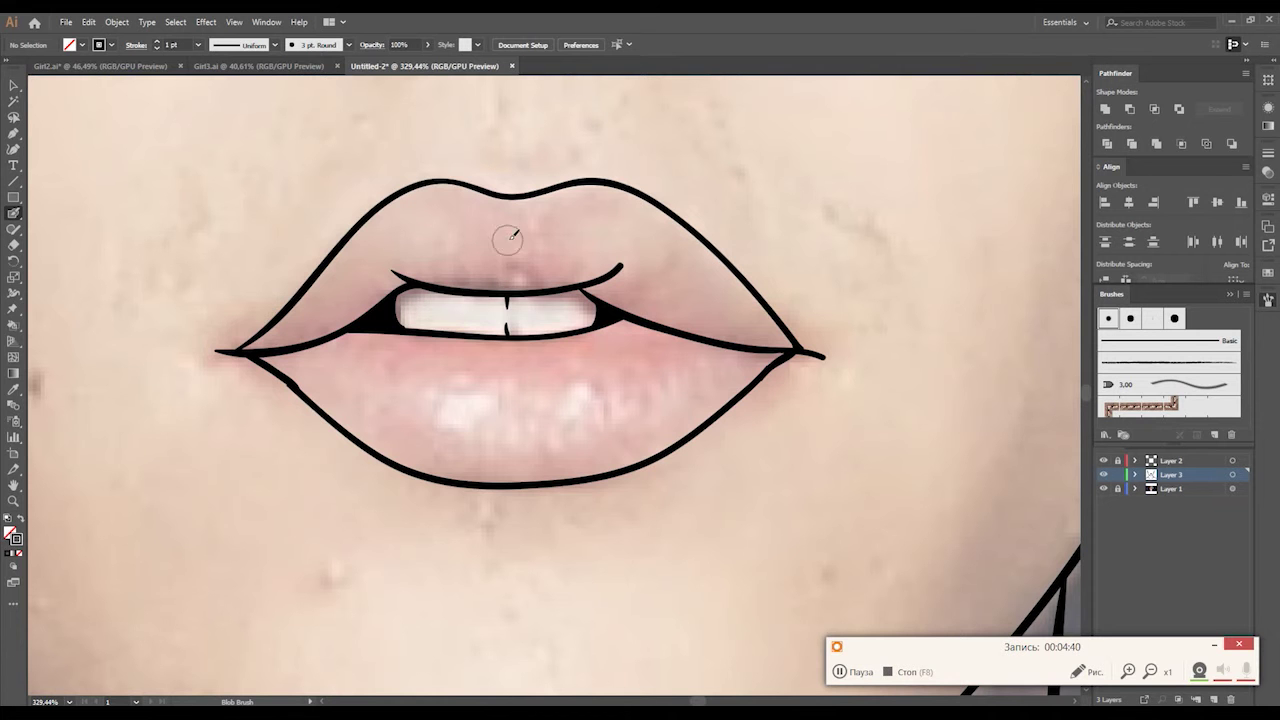
drag(505, 242, 507, 293)
drag(502, 378, 503, 440)
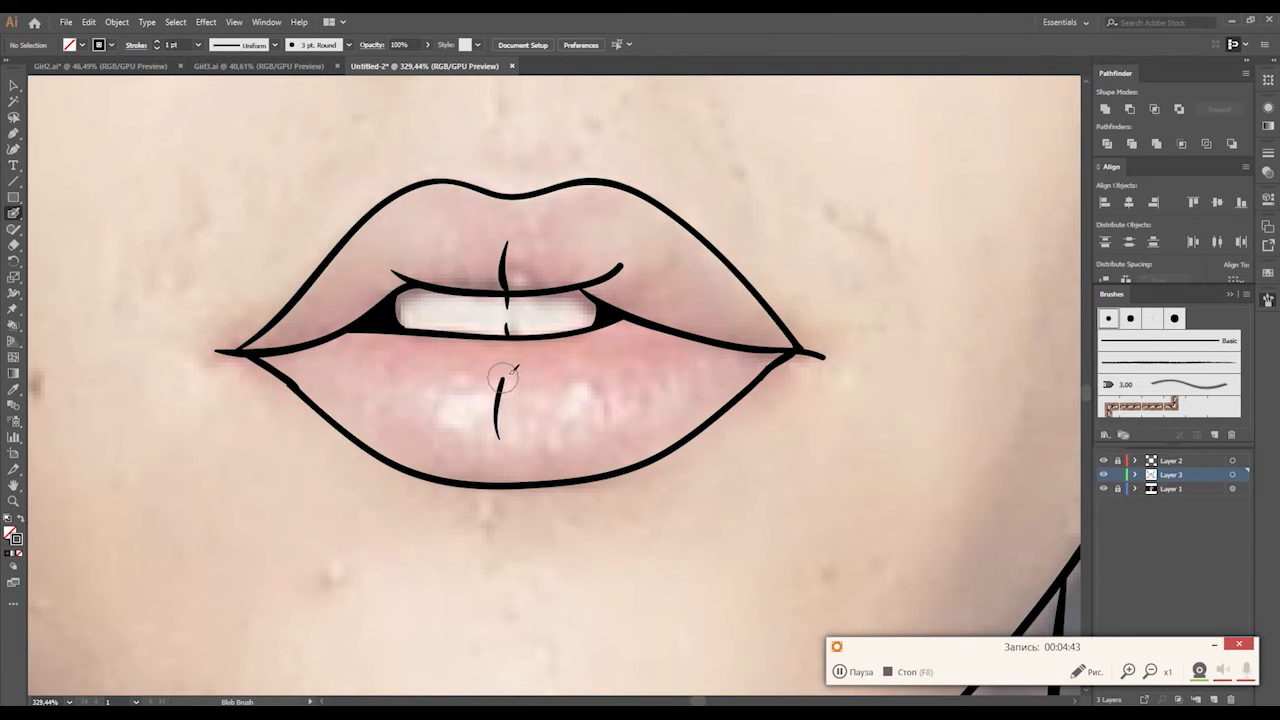
key(ctrl+z)
drag(501, 377, 504, 435)
Zoom in on the nose and lips, select the lip line art and erase the upper centre line.
key(z)
drag(585, 420, 596, 327)
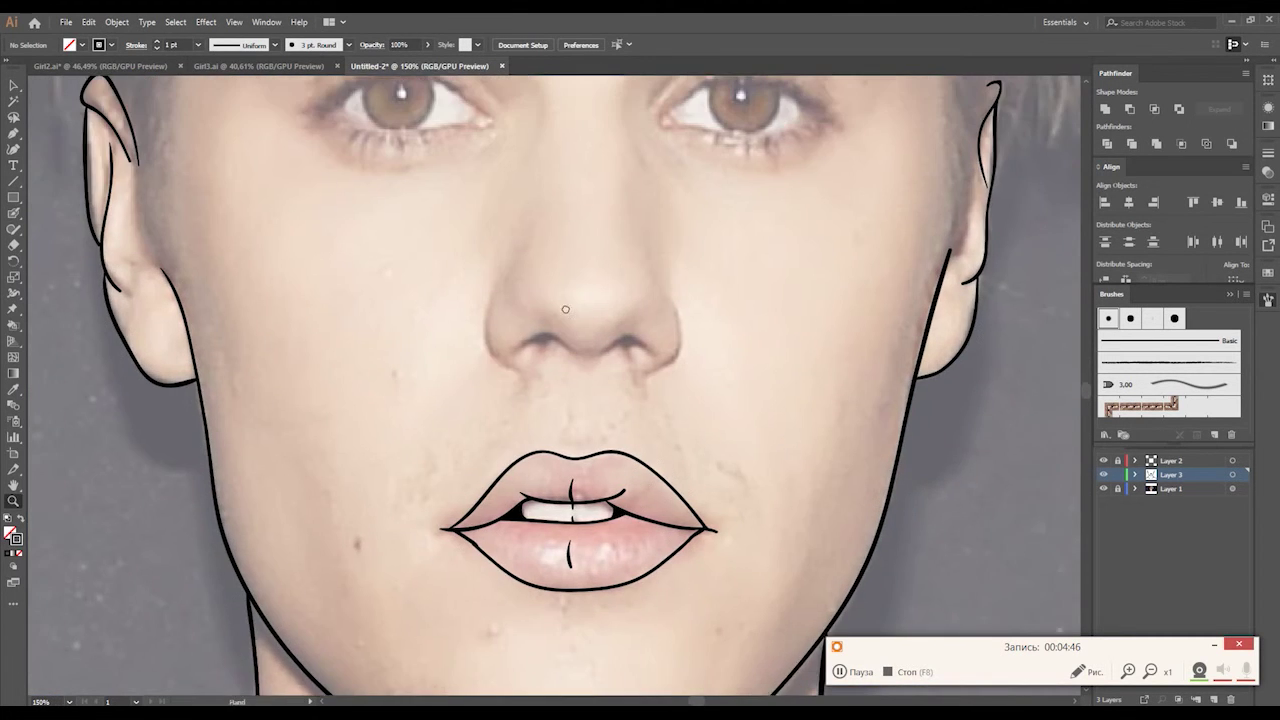
scroll(603, 371, down, 2)
key(shift+b)
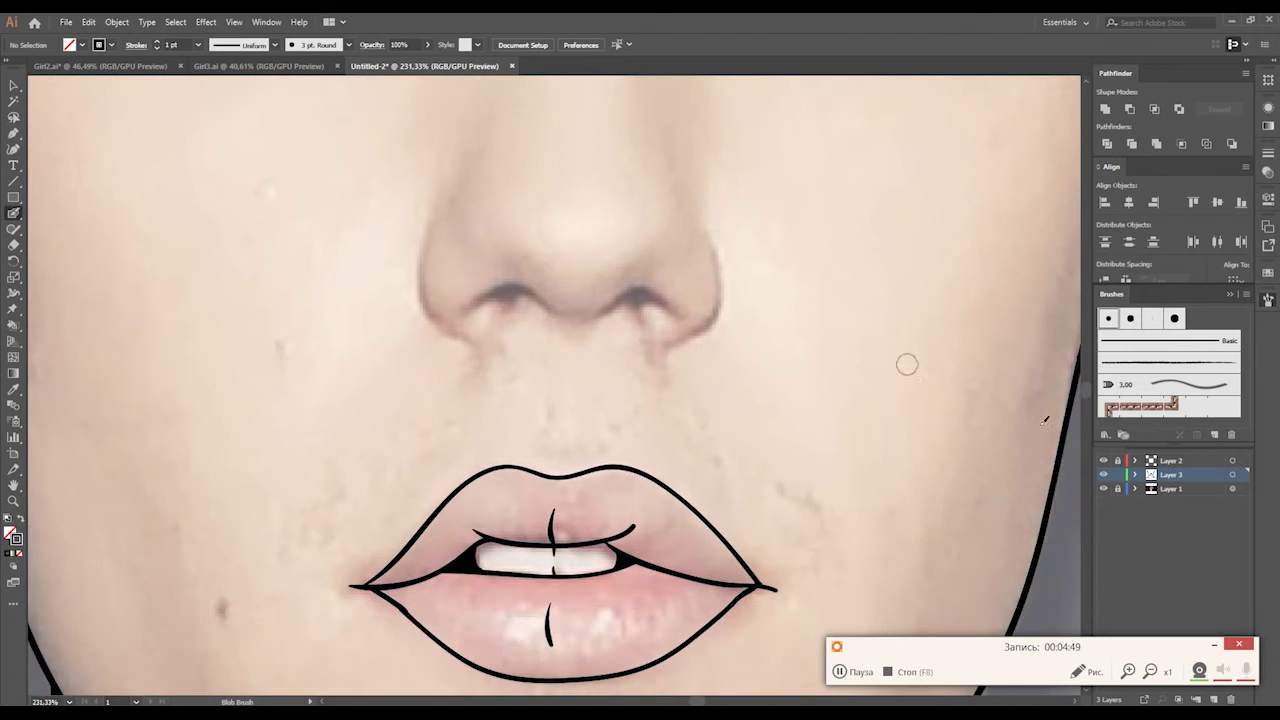
click(1104, 475)
scroll(597, 543, down, 1)
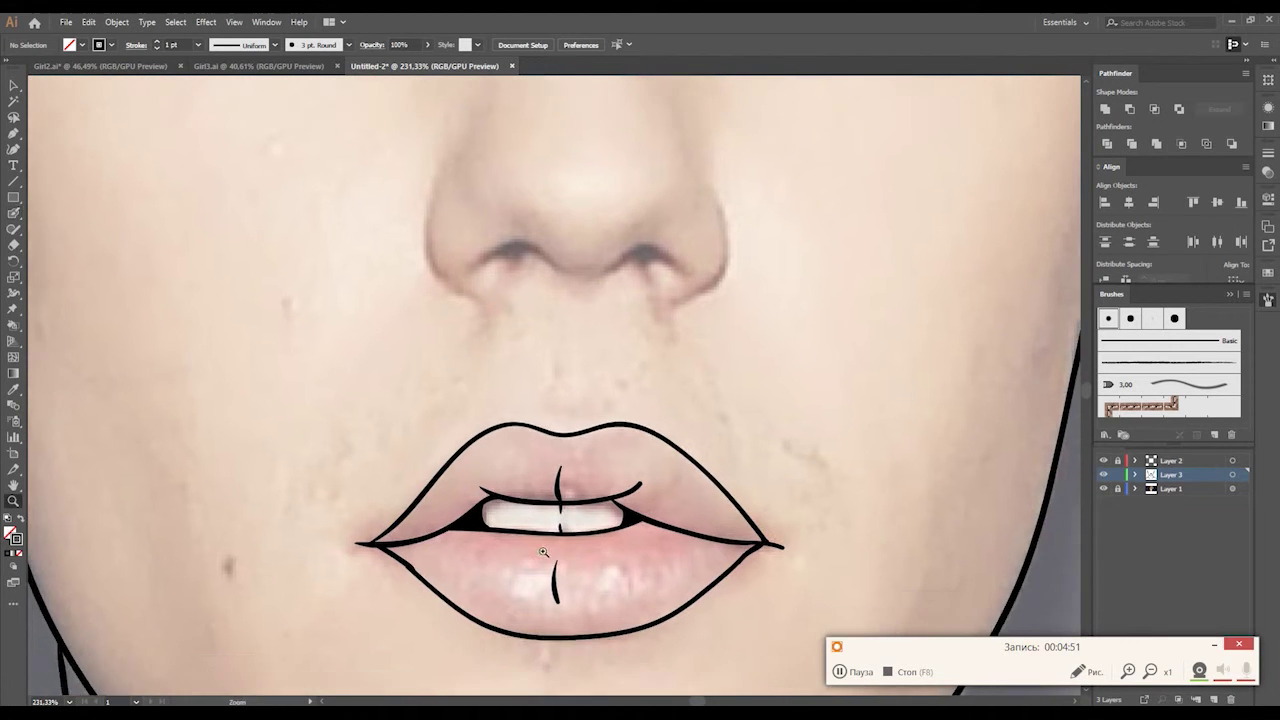
scroll(597, 543, up, 3)
ctrl+click(557, 450)
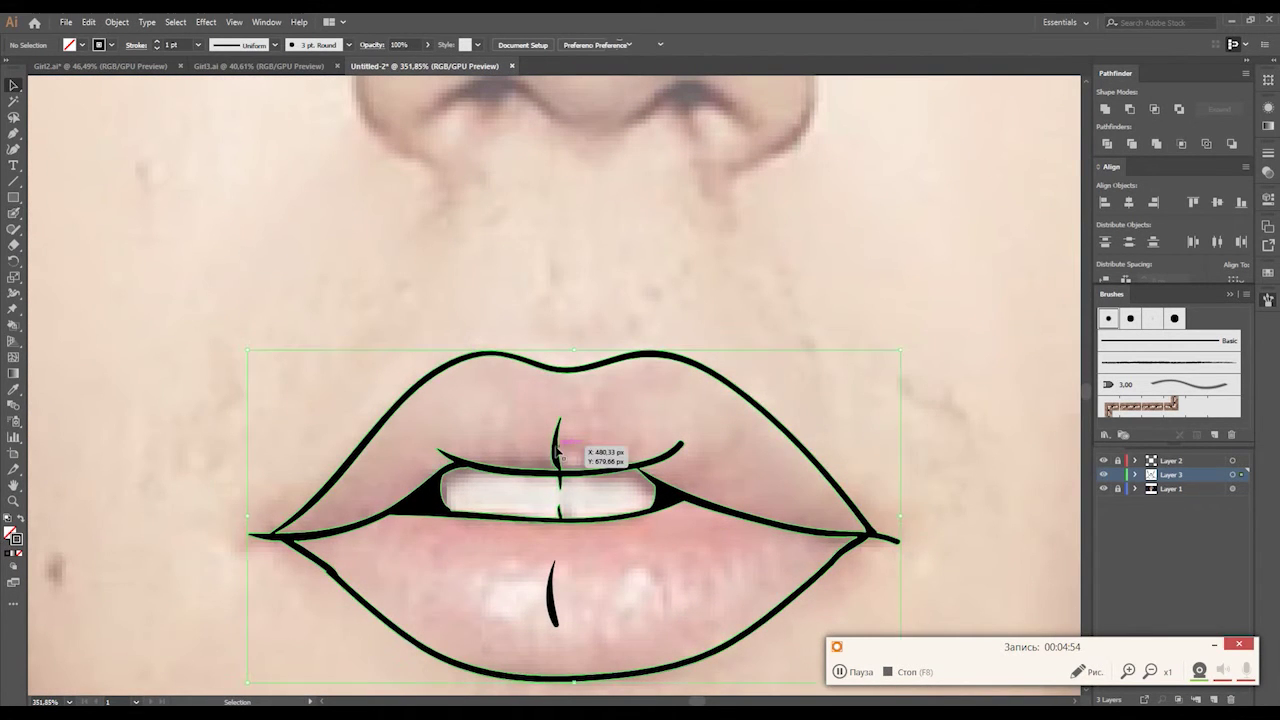
key(shift+e)
drag(557, 412, 553, 428)
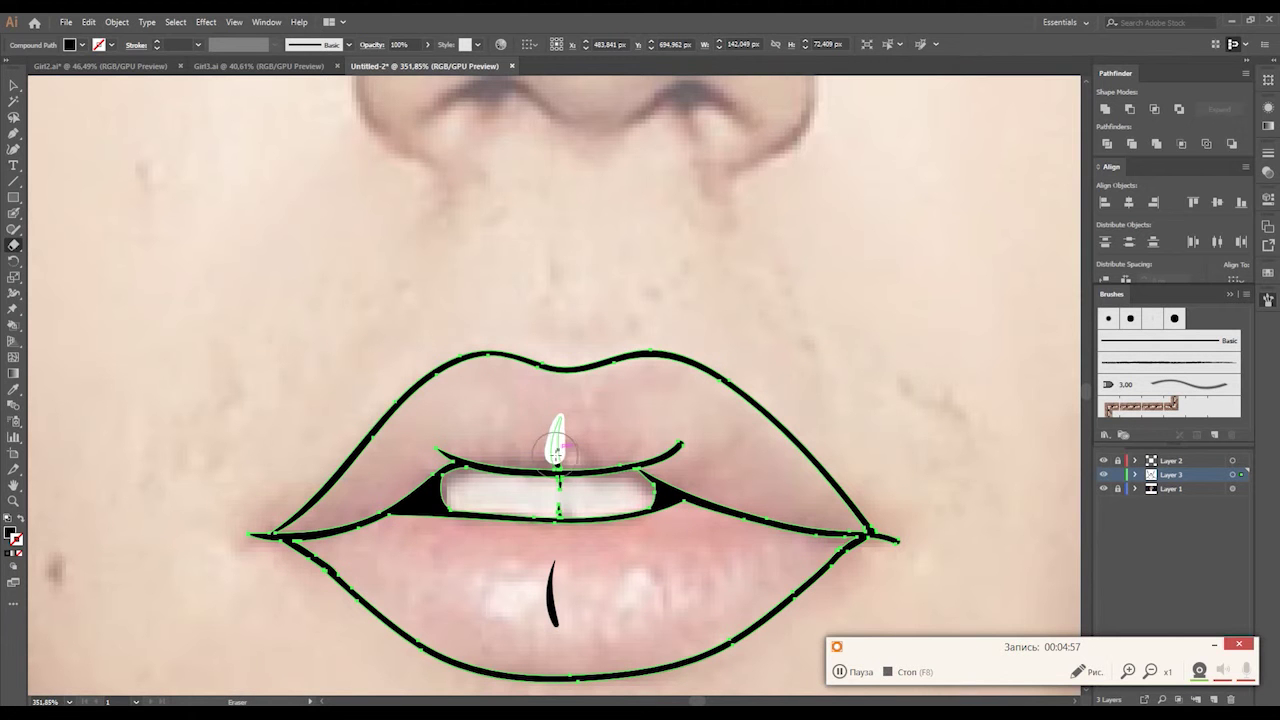
Redraw the centre line through the upper lip with the Blob Brush.
key(b)
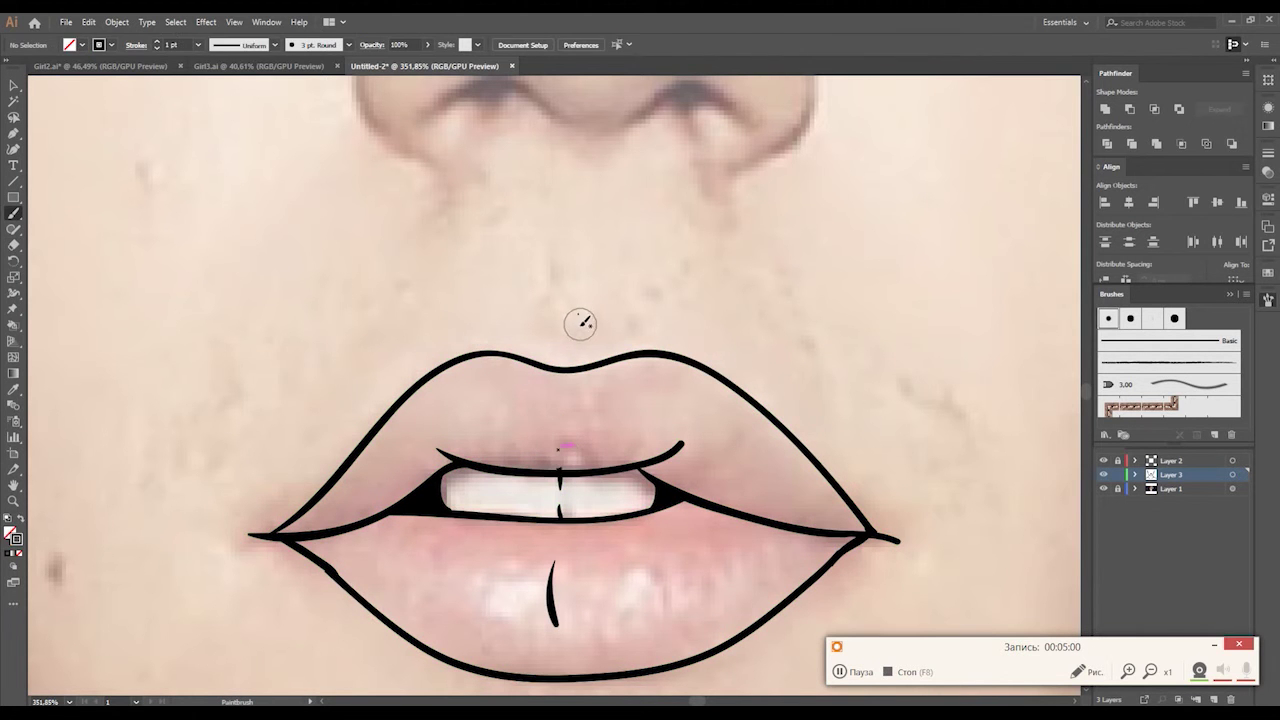
key(shift+b)
ctrl+click(577, 333)
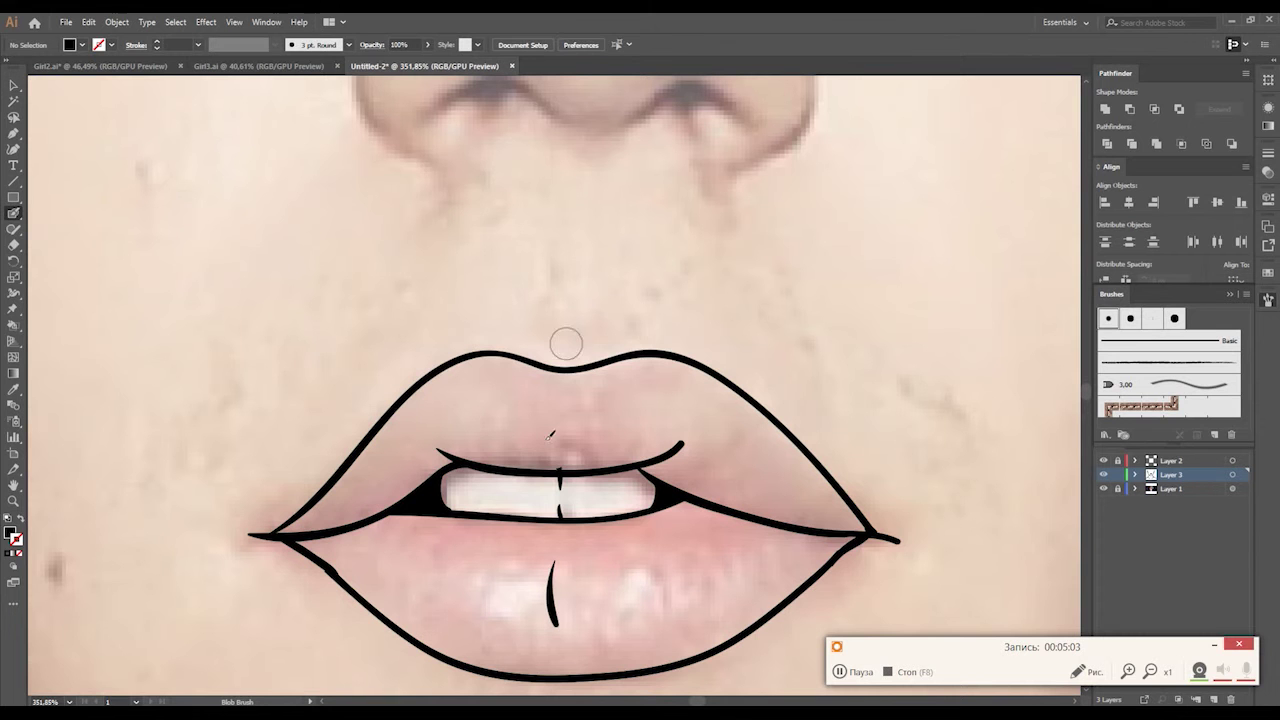
key(shift+x)
drag(561, 434, 559, 468)
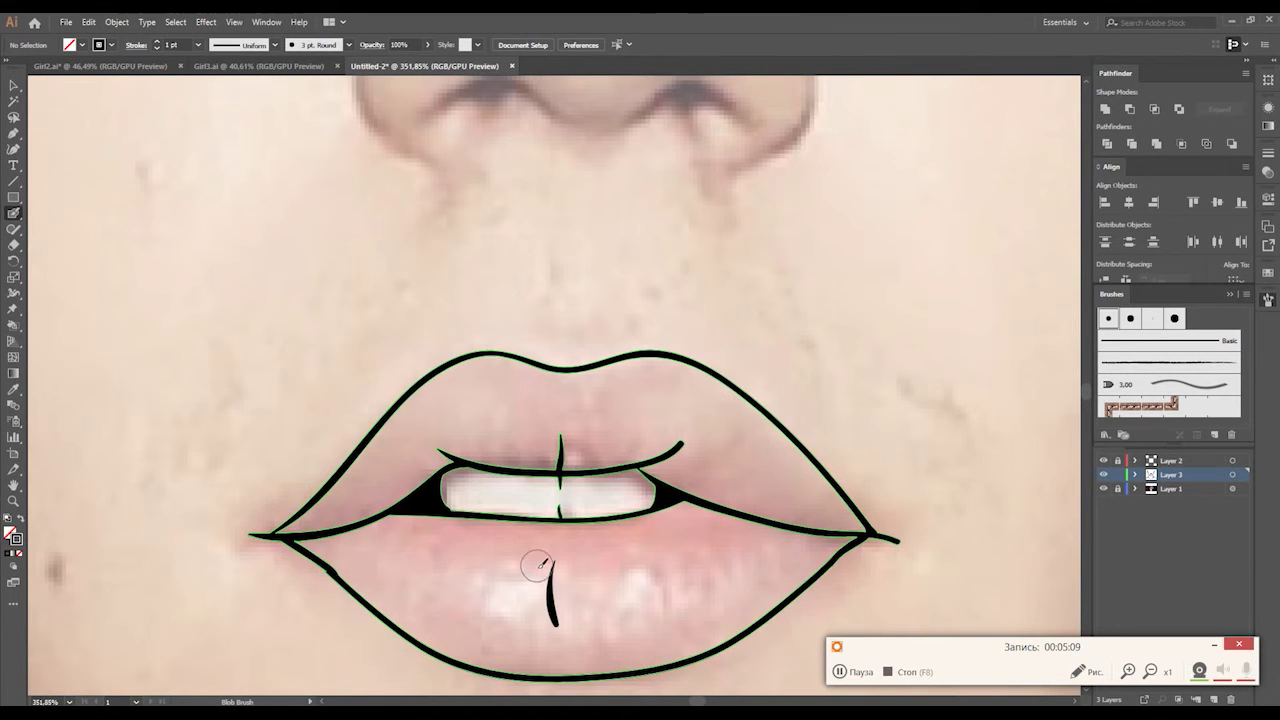
Erase the short centre mark from the lower lip.
key(v)
key(ctrl+shift+a)
key(shift+e)
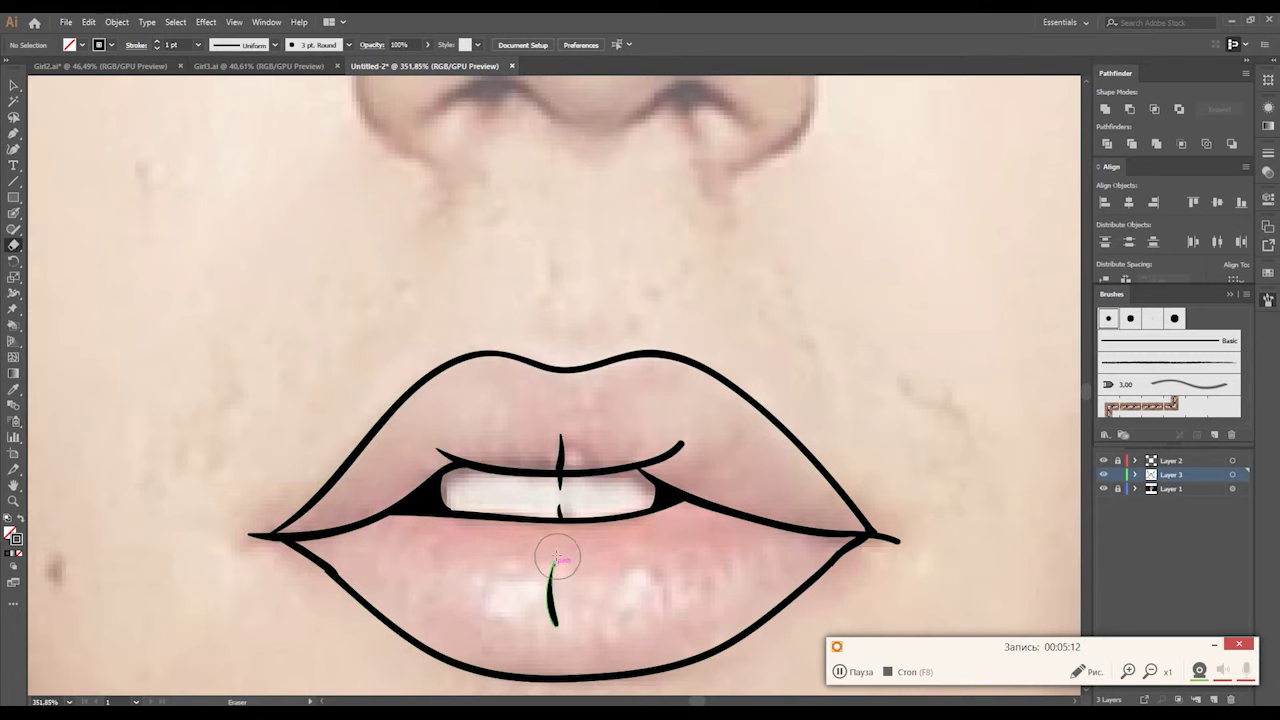
drag(551, 558, 553, 628)
key(v)
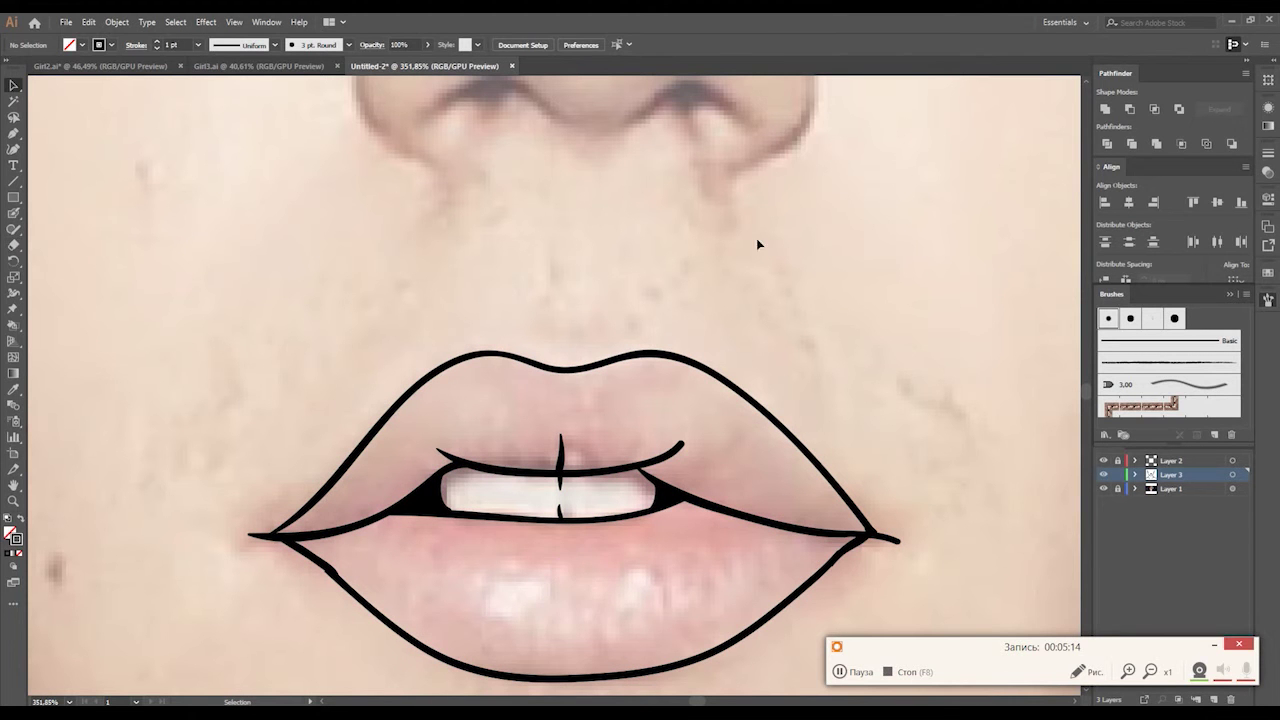
key(shift+b)
Add a centre mark on the lower lip, then pan up to the nose.
drag(565, 584, 569, 632)
drag(640, 400, 630, 449)
drag(432, 143, 382, 433)
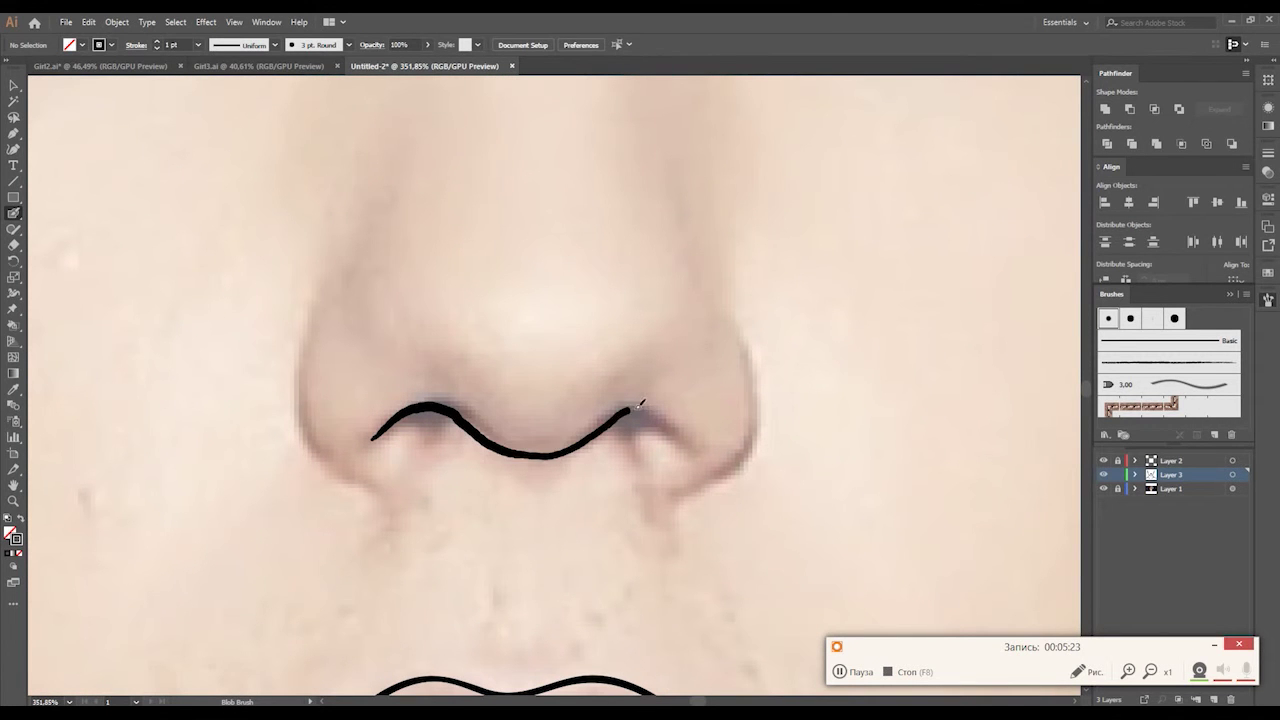
Trace the wavy nostril line, both nostril accents and the right nose wing.
drag(405, 410, 689, 445)
drag(425, 428, 476, 438)
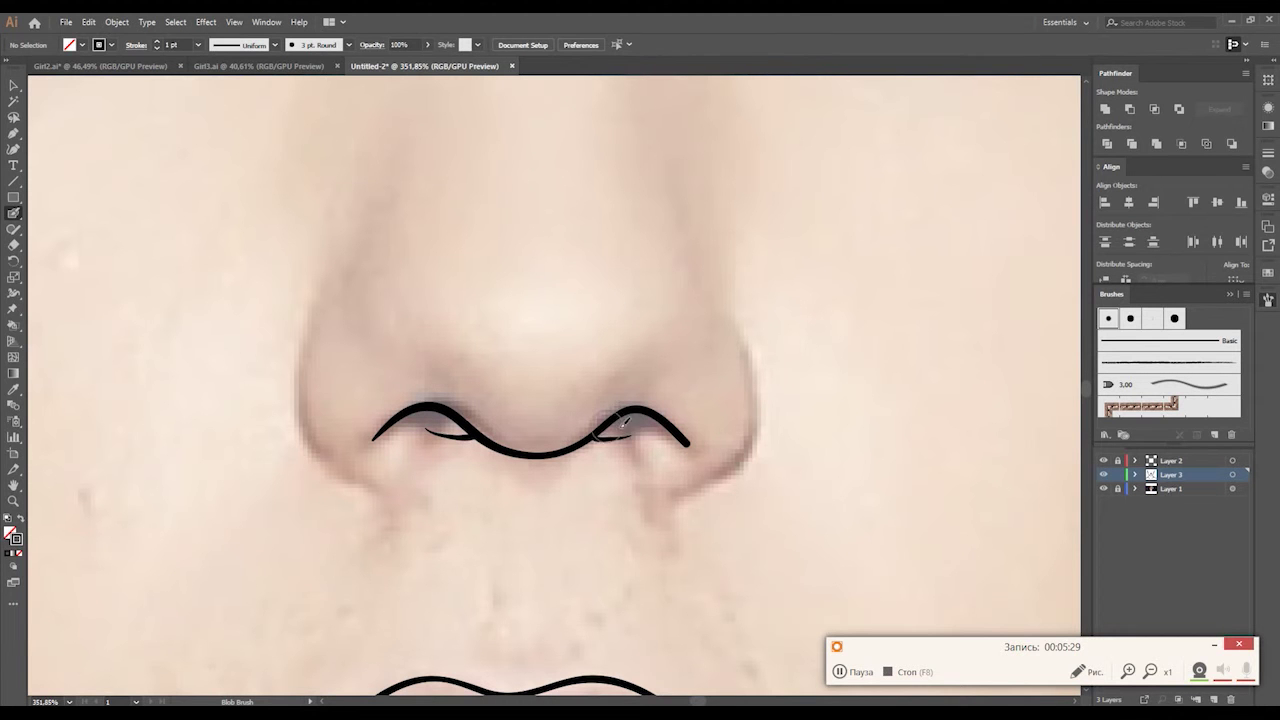
drag(625, 422, 597, 437)
mouse_move(693, 485)
mouse_down()
mouse_move(757, 378)
mouse_move(720, 314)
mouse_up()
mouse_move(313, 318)
mouse_down()
mouse_move(367, 472)
mouse_move(328, 312)
mouse_up()
key(ctrl+z)
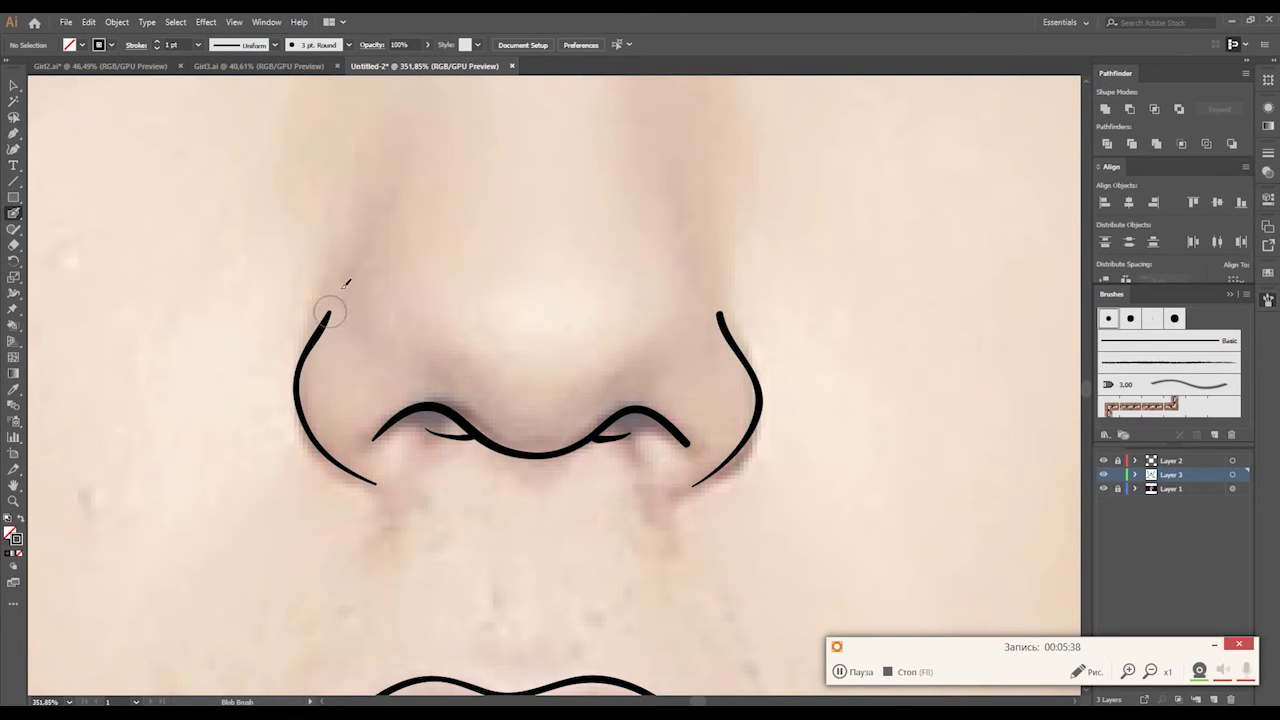
Draw the upper eyeliner of the right eye out to its outer corner.
scroll(634, 389, down, 5)
scroll(728, 310, up, 2)
scroll(728, 310, up, 2)
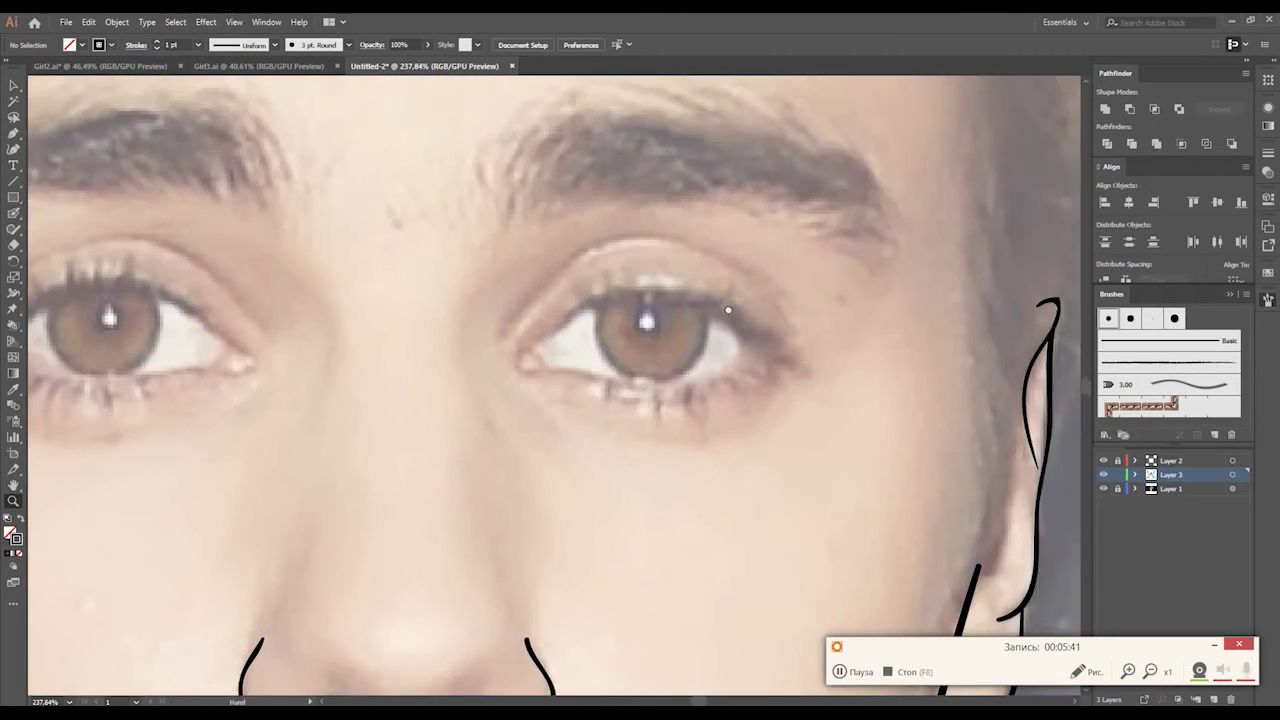
drag(728, 310, 663, 338)
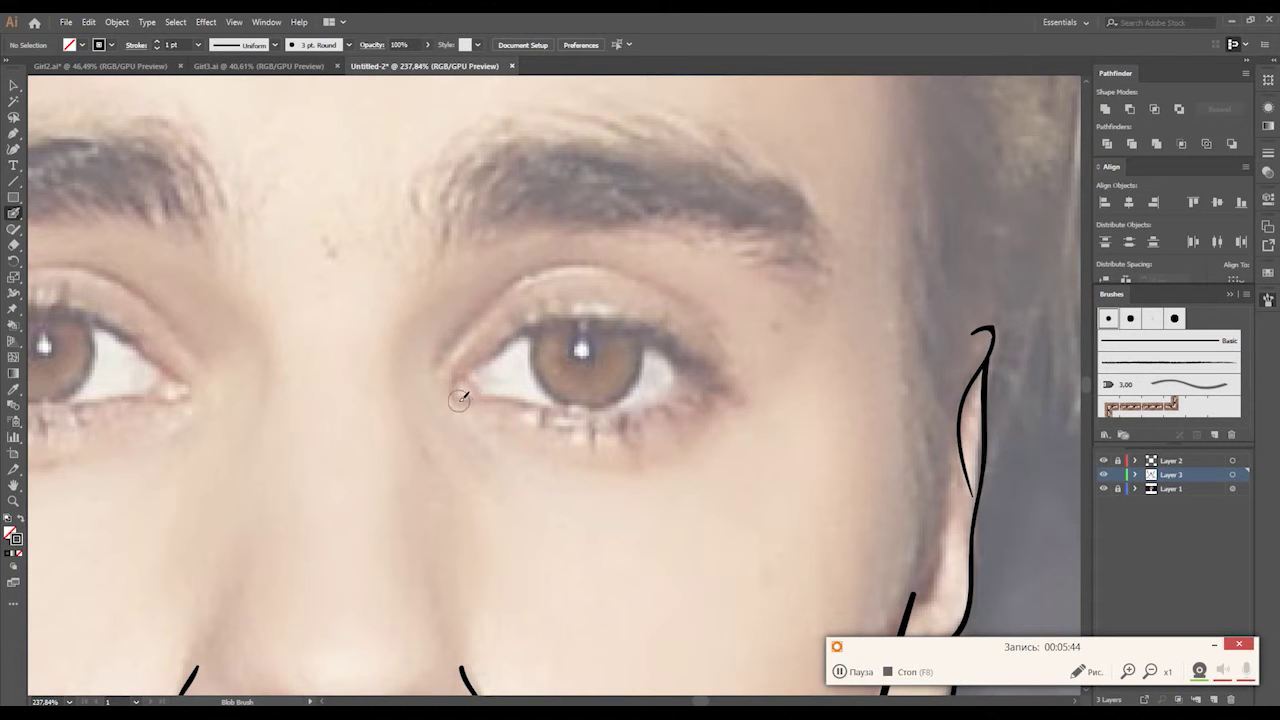
mouse_move(597, 318)
mouse_down()
mouse_move(650, 334)
mouse_move(730, 388)
mouse_up()
key(ctrl+z)
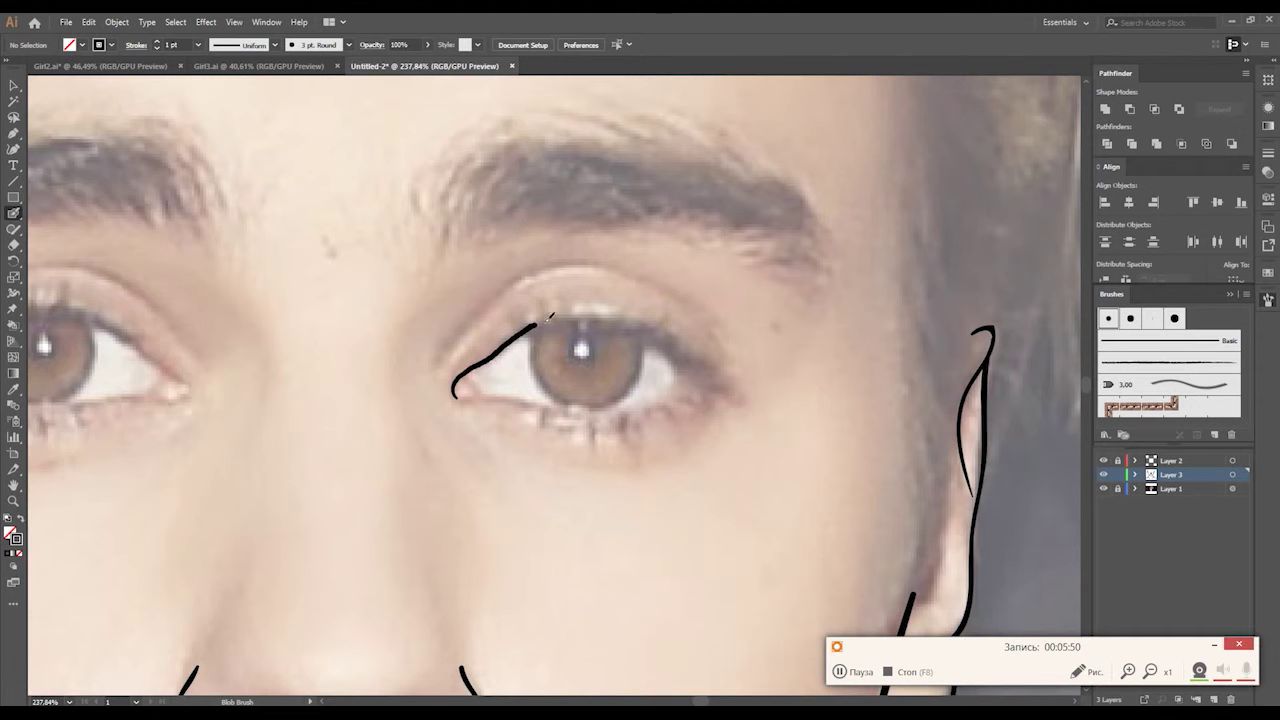
drag(686, 352, 737, 382)
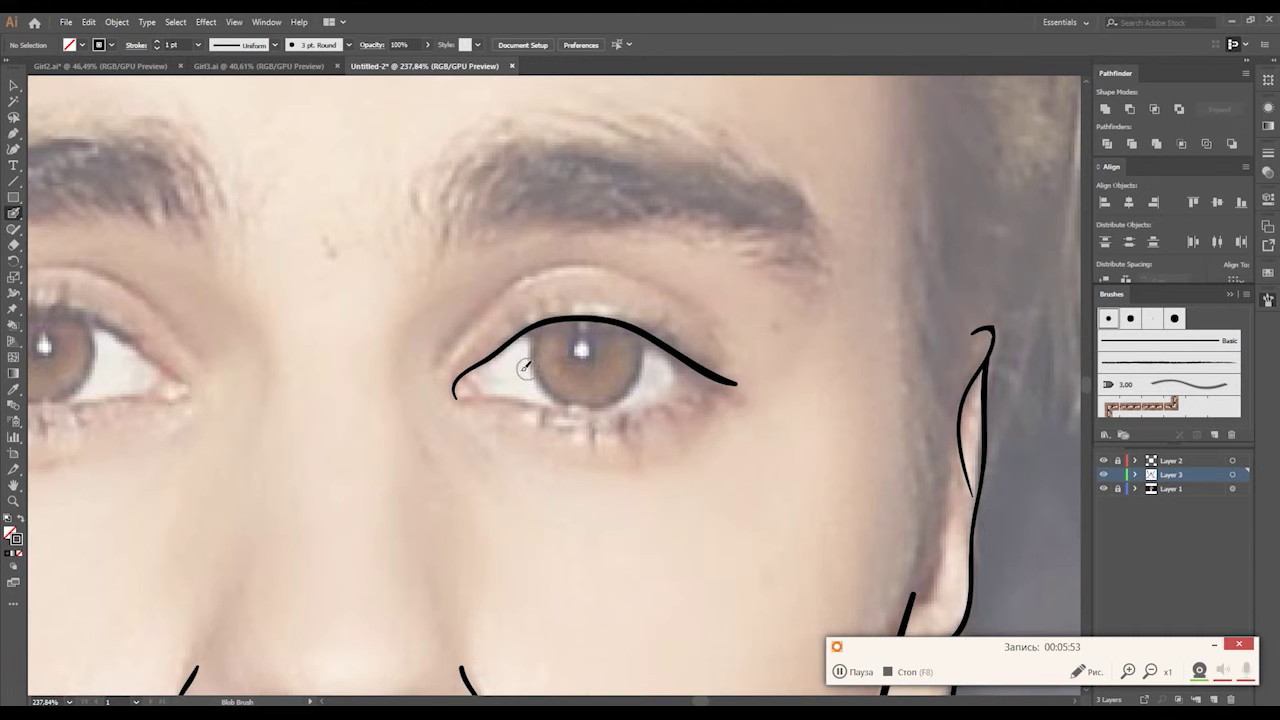
Add a hook at the inner eye corner and draw the lower eyelid line.
scroll(507, 382, up, 2)
key(ctrl+z)
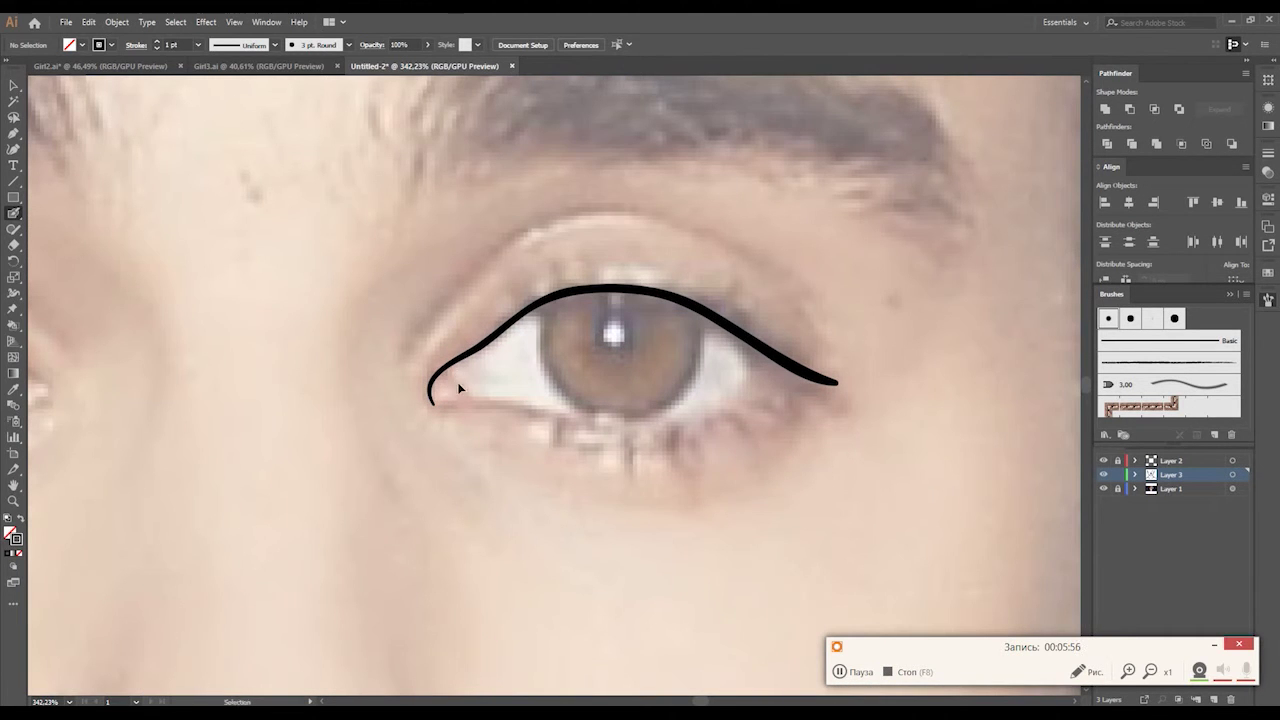
key(ctrl+z)
key(ctrl+z)
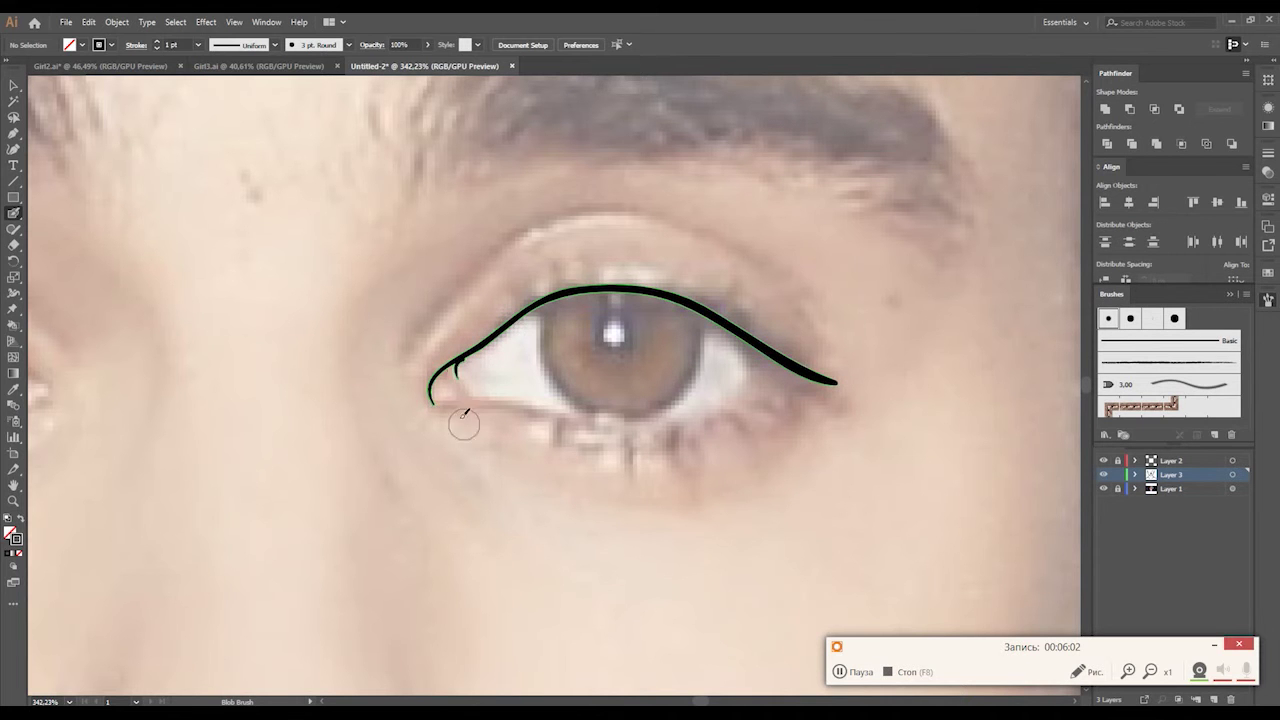
drag(456, 381, 472, 350)
mouse_move(450, 405)
mouse_down()
mouse_move(553, 422)
mouse_move(772, 356)
mouse_up()
key(ctrl+z)
Extend the lower lid, add a thin second lower-lid line and the lid crease.
mouse_move(655, 430)
mouse_down()
mouse_move(700, 418)
mouse_move(785, 358)
mouse_up()
drag(492, 412, 598, 436)
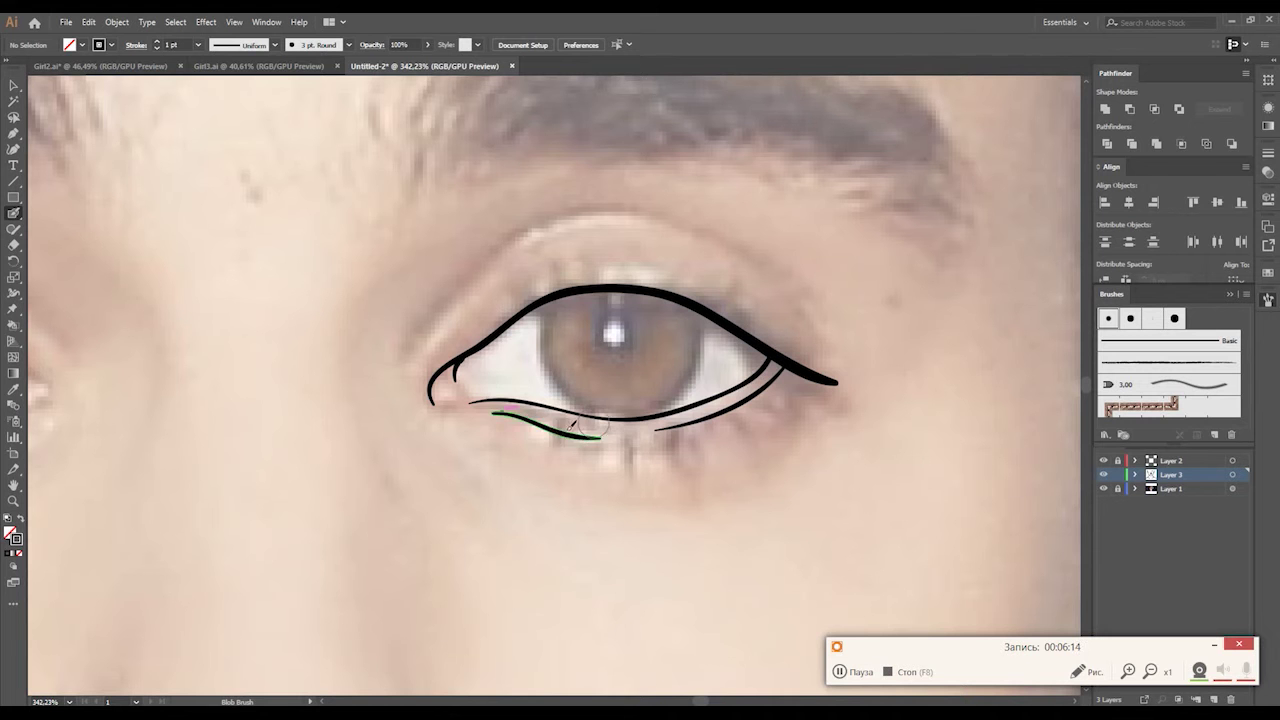
drag(492, 410, 598, 432)
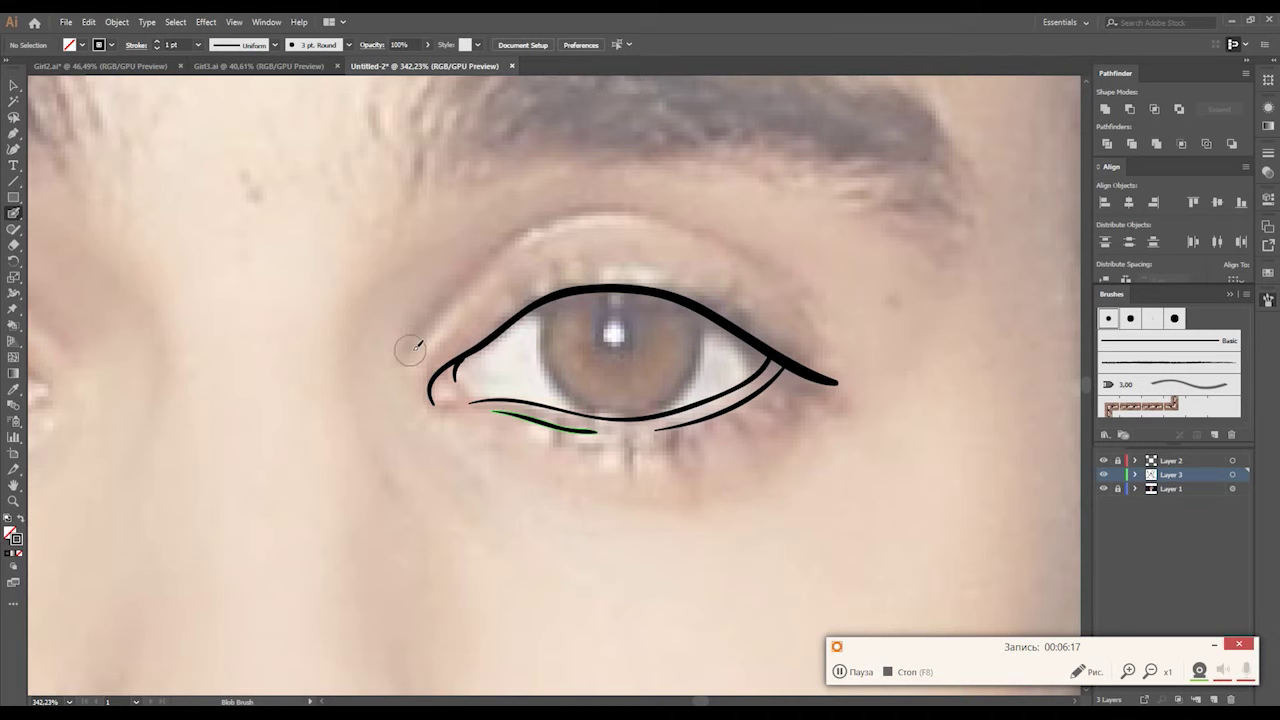
mouse_move(410, 350)
mouse_down()
mouse_move(514, 262)
mouse_move(680, 214)
mouse_move(788, 284)
mouse_up()
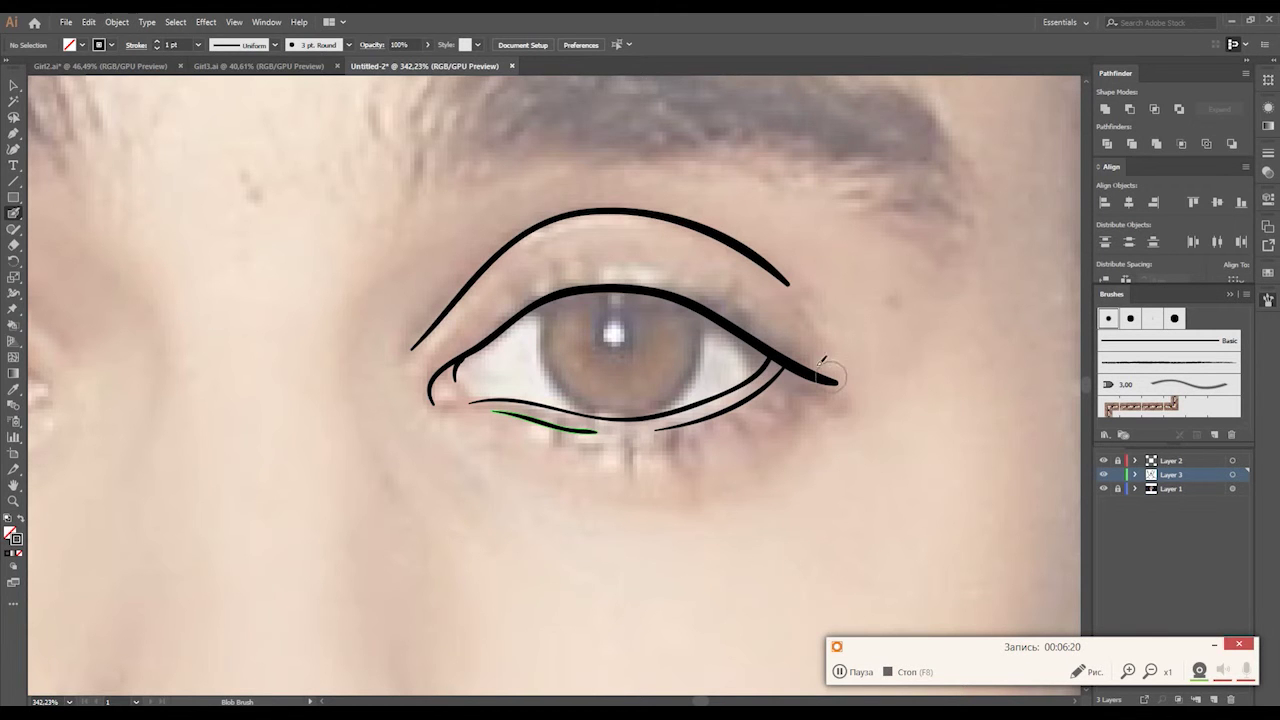
Outline the iris's left and right edges and a line across its top.
mouse_move(627, 308)
mouse_down()
mouse_move(594, 284)
mouse_move(744, 329)
mouse_up()
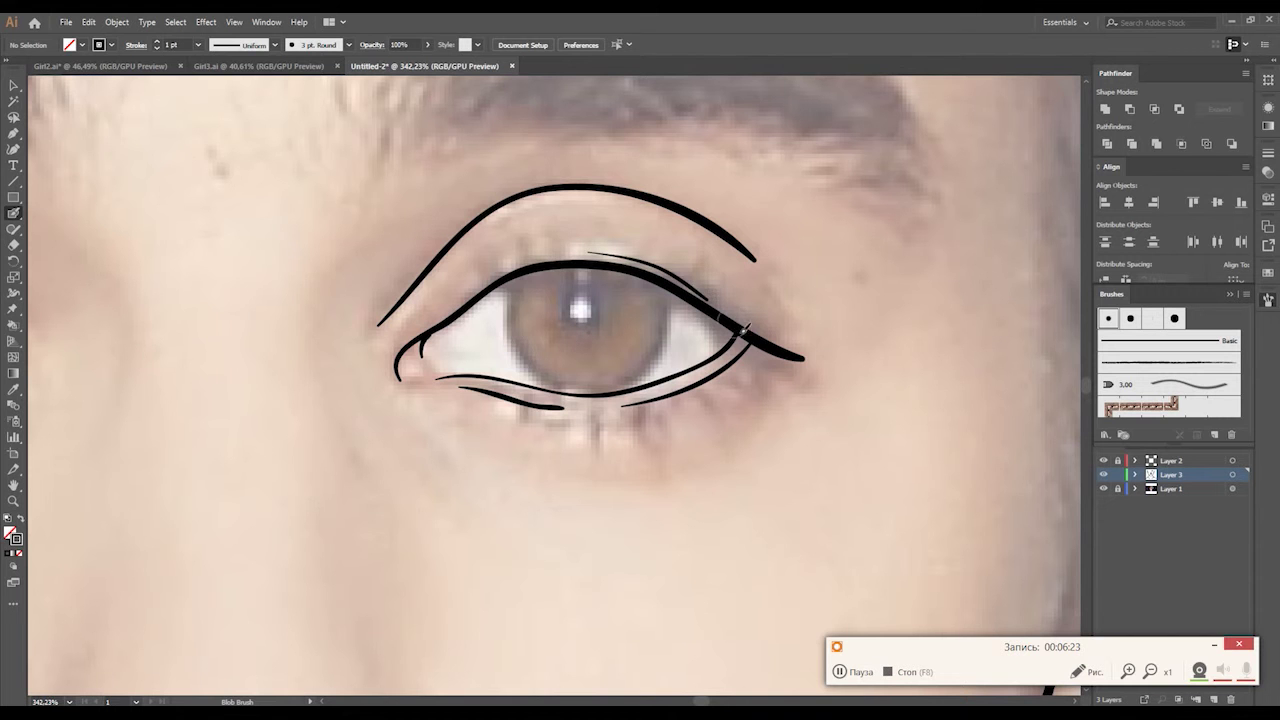
mouse_move(552, 386)
mouse_down()
mouse_move(514, 320)
mouse_move(524, 266)
mouse_up()
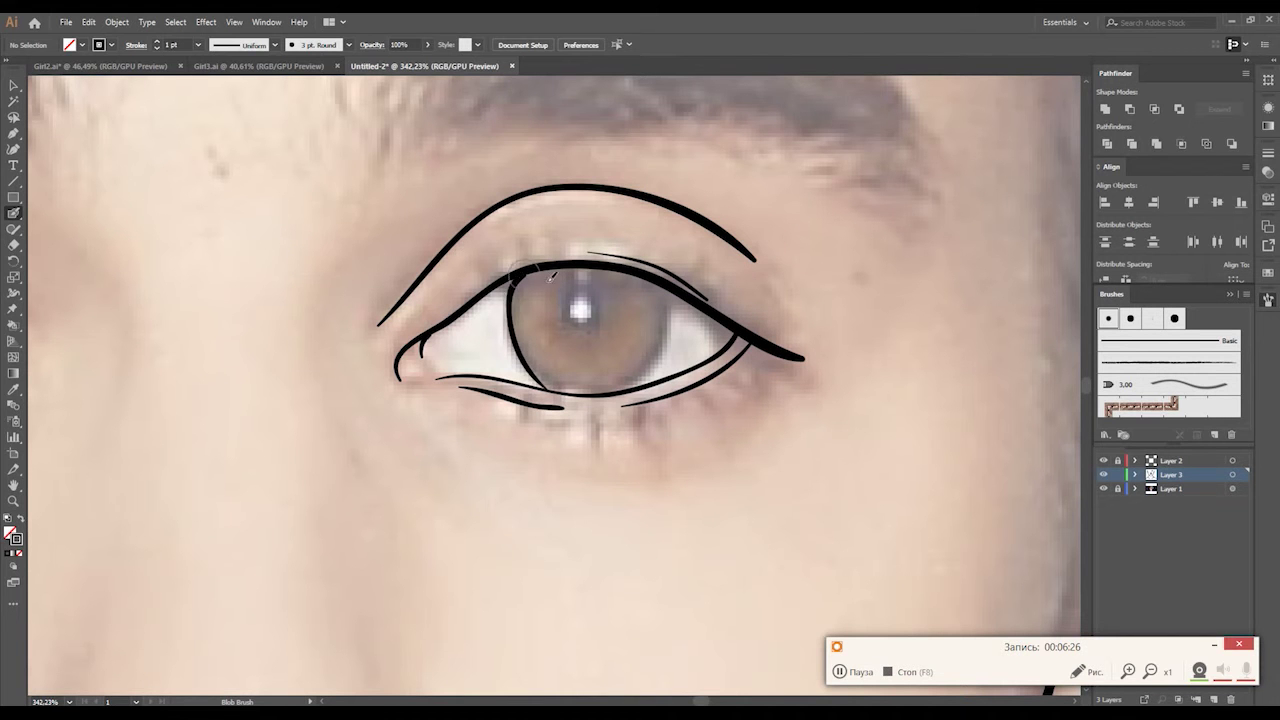
key(ctrl+z)
mouse_move(548, 396)
mouse_down()
mouse_move(512, 340)
mouse_move(512, 268)
mouse_up()
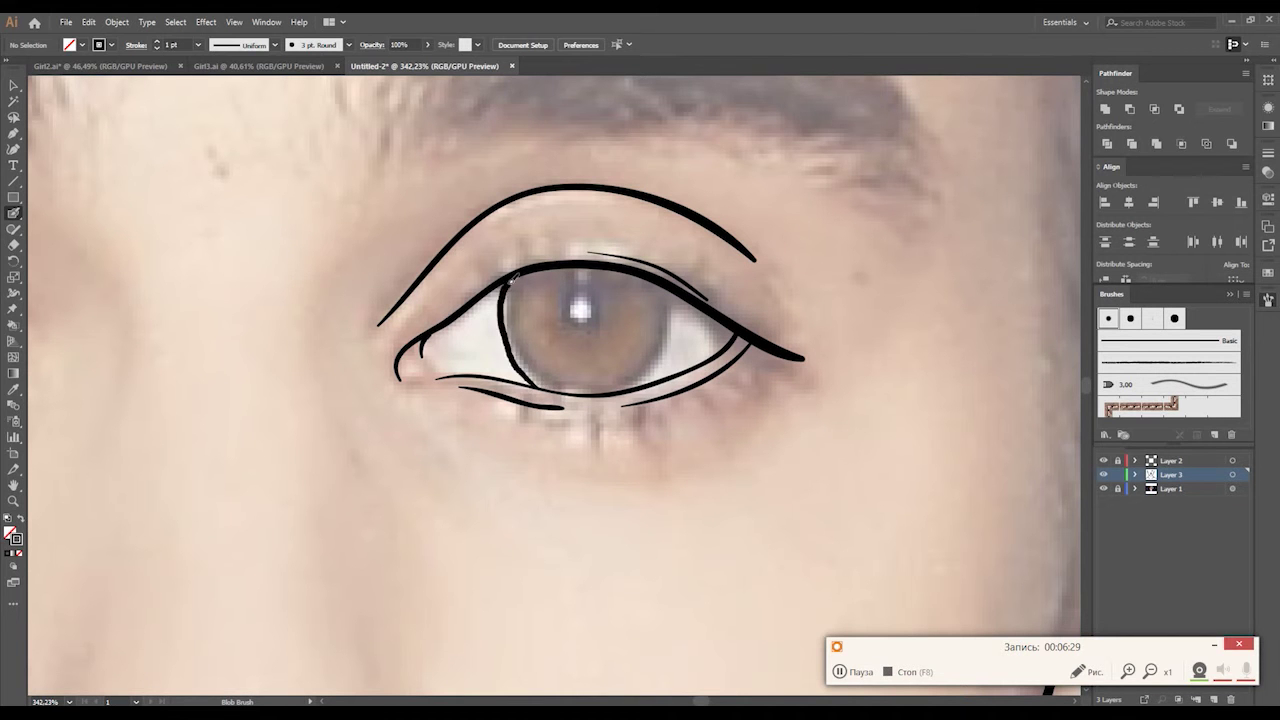
mouse_move(628, 393)
mouse_down()
mouse_move(676, 342)
mouse_move(662, 289)
mouse_up()
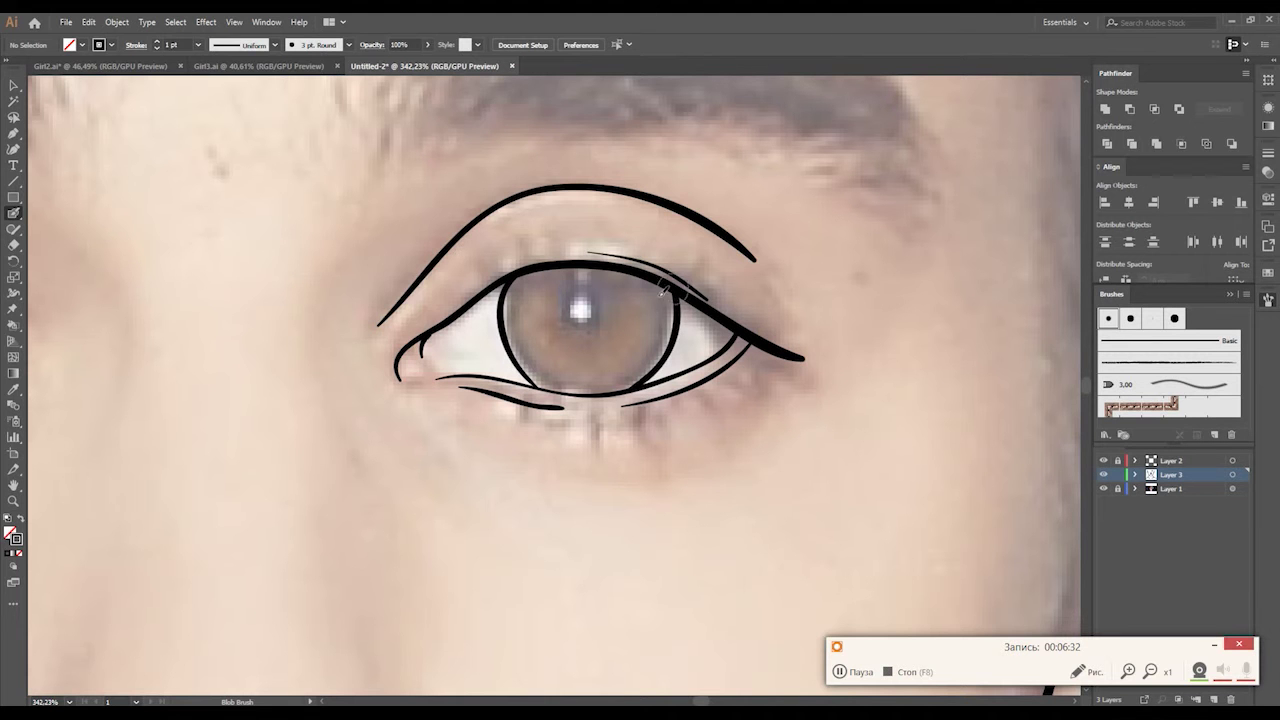
mouse_move(508, 305)
mouse_down()
mouse_move(614, 292)
mouse_move(678, 328)
mouse_up()
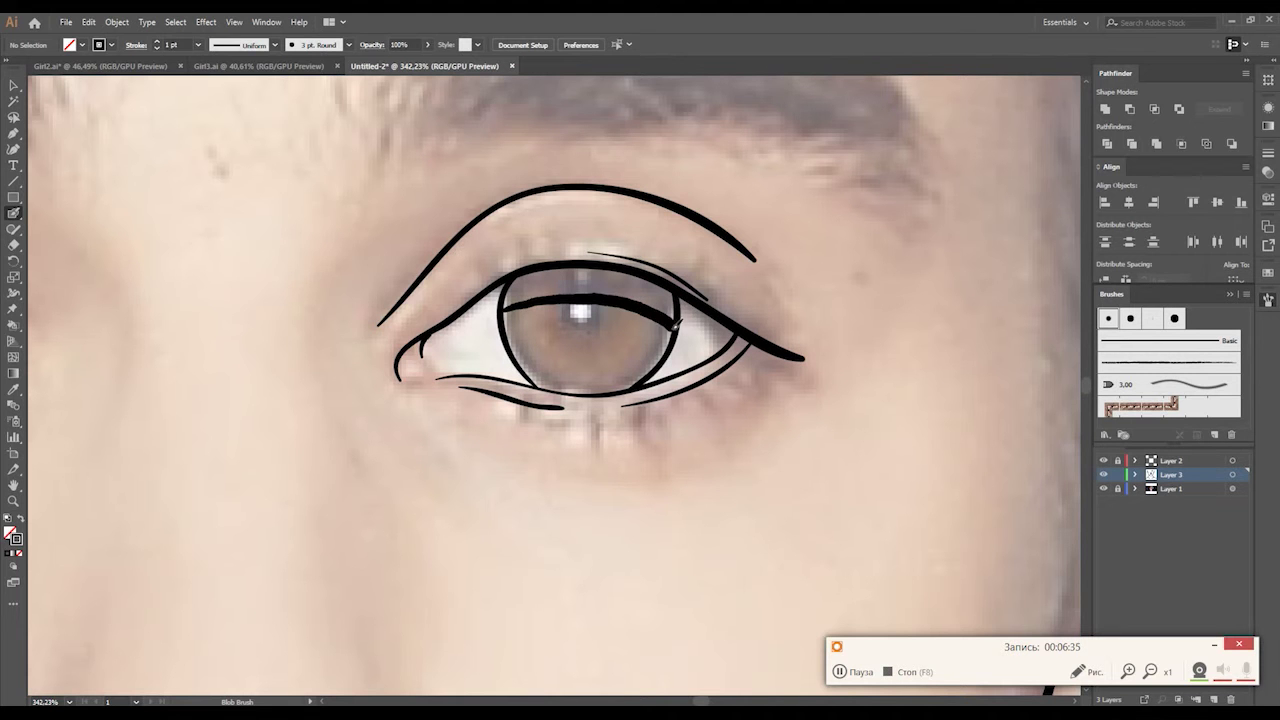
mouse_move(558, 298)
mouse_down()
mouse_move(578, 334)
mouse_move(620, 300)
mouse_up()
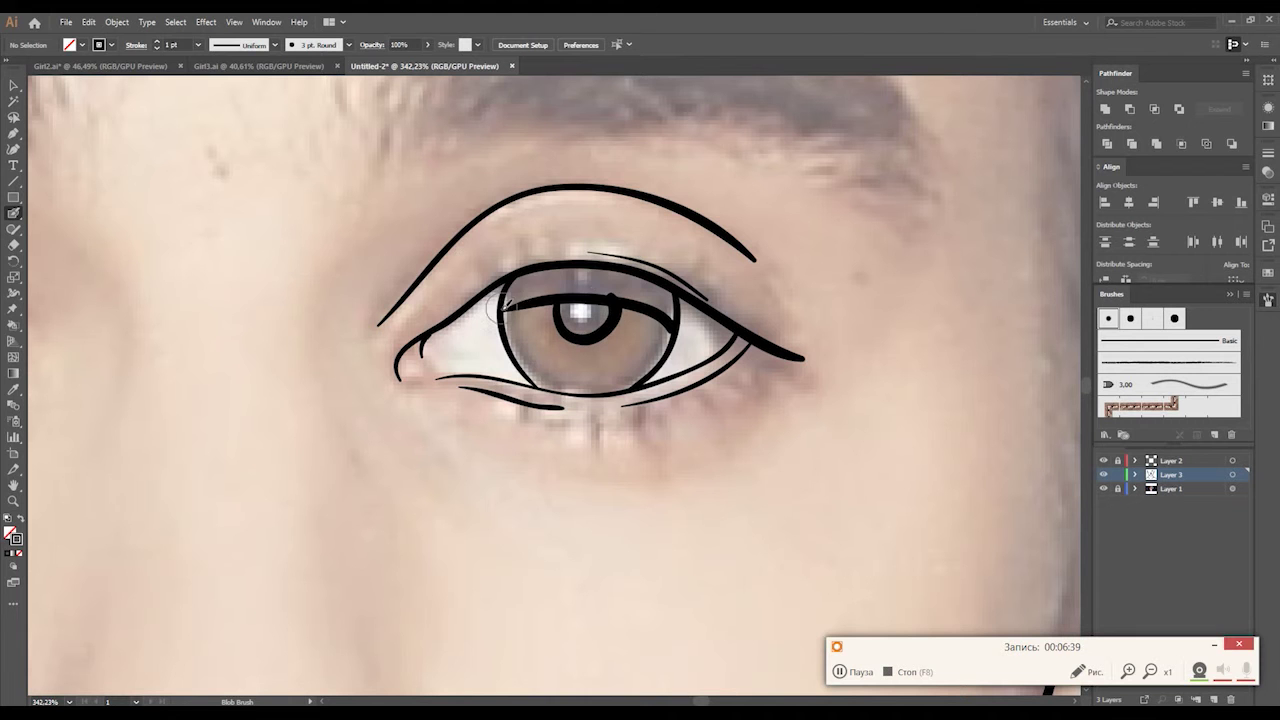
Fill the gap above the iris and the pupil solid black.
mouse_move(527, 289)
mouse_down()
mouse_move(630, 284)
mouse_move(540, 273)
mouse_up()
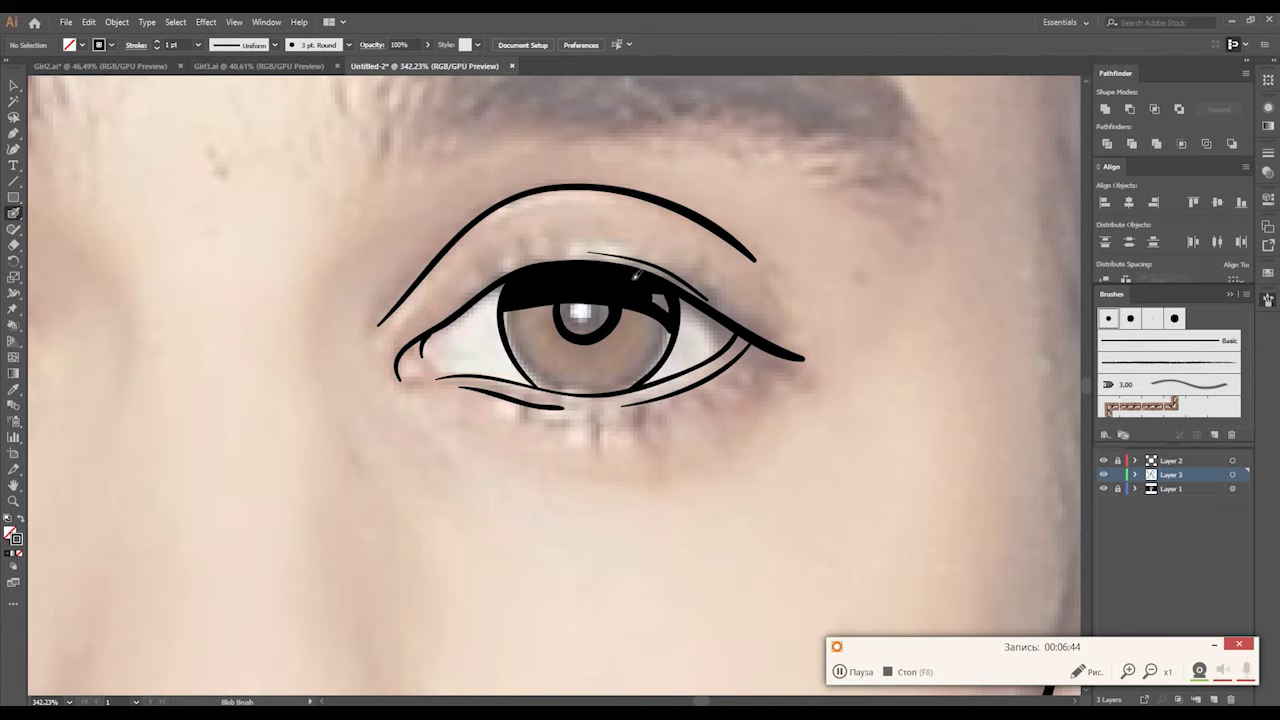
mouse_move(558, 300)
mouse_down()
mouse_move(600, 322)
mouse_move(576, 310)
mouse_move(592, 300)
mouse_move(592, 320)
mouse_up()
key(shift+e)
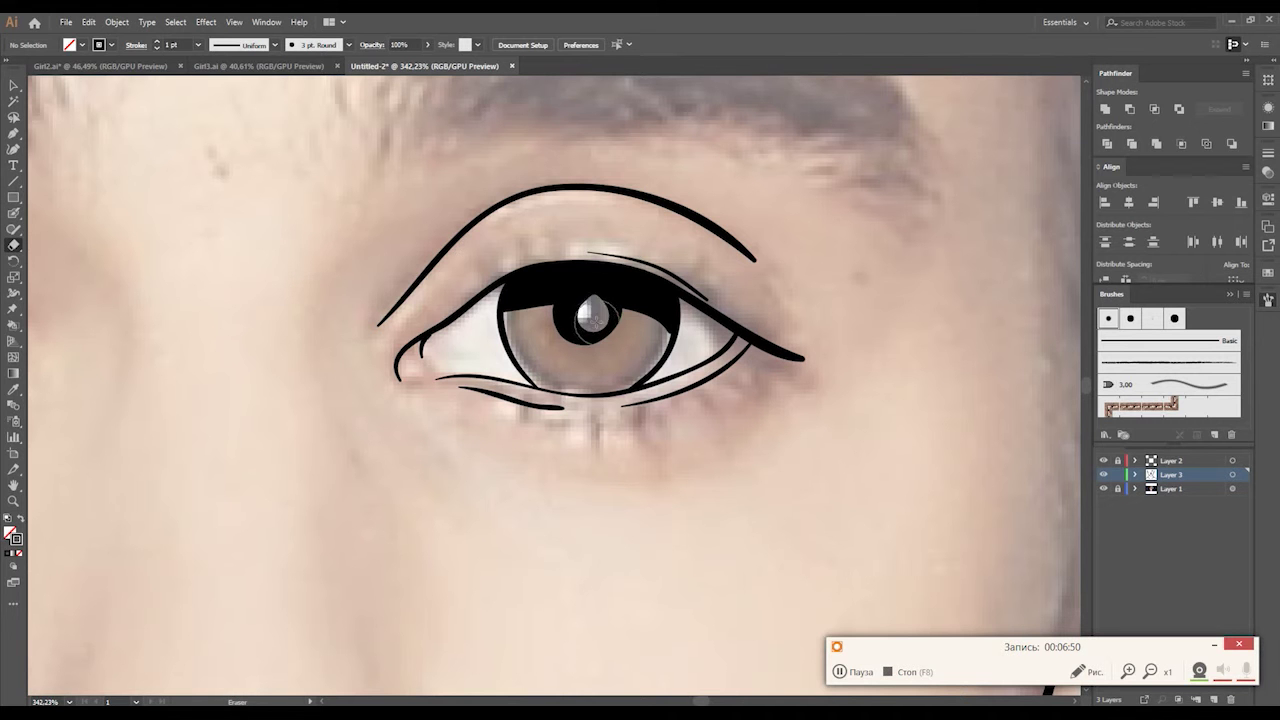
scroll(514, 323, down, 5)
Trace the left-side eye's upper eyelid from outer to inner corner.
scroll(514, 323, up, 2)
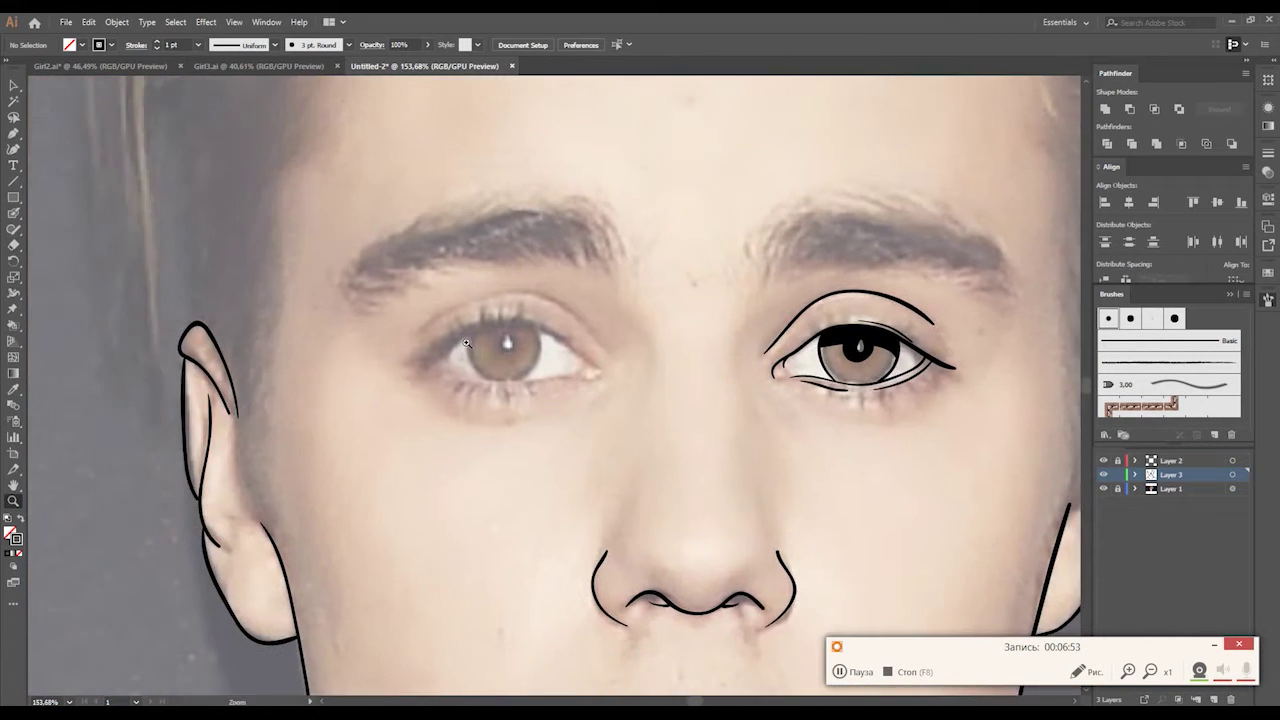
scroll(558, 316, up, 3)
key(shift+b)
scroll(583, 342, right, 1)
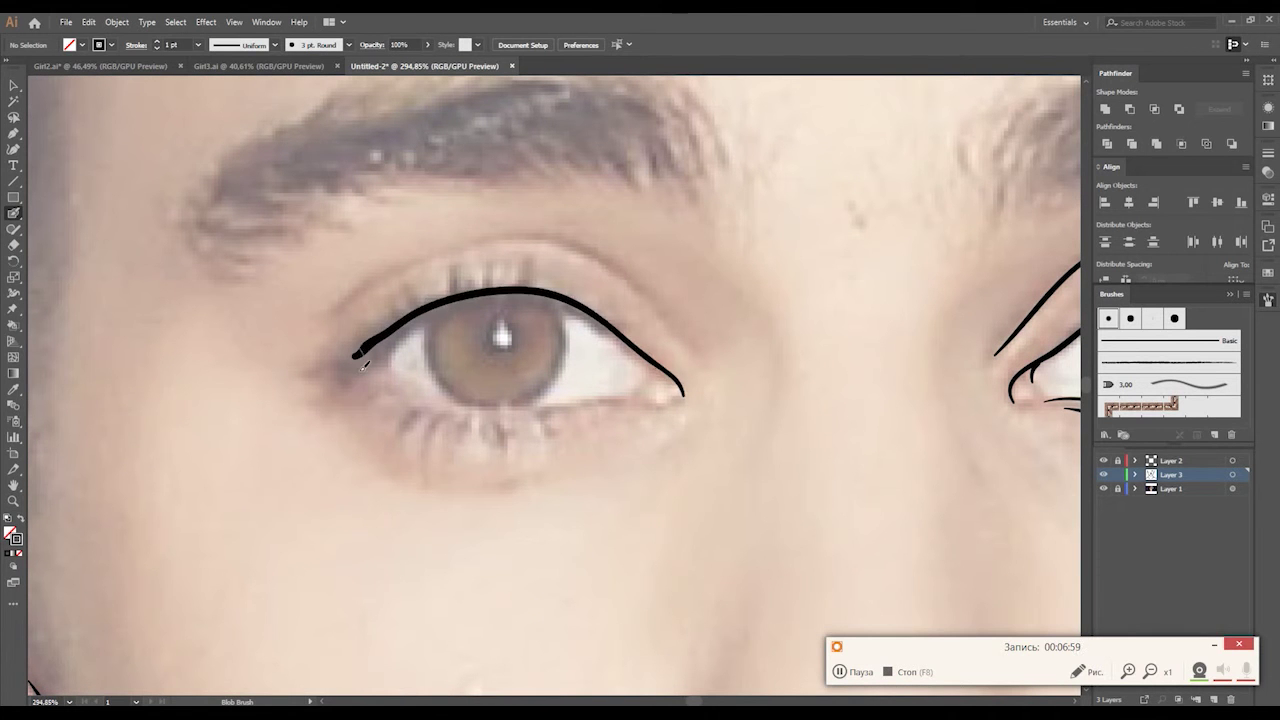
drag(648, 352, 365, 368)
key(ctrl+z)
drag(677, 396, 446, 290)
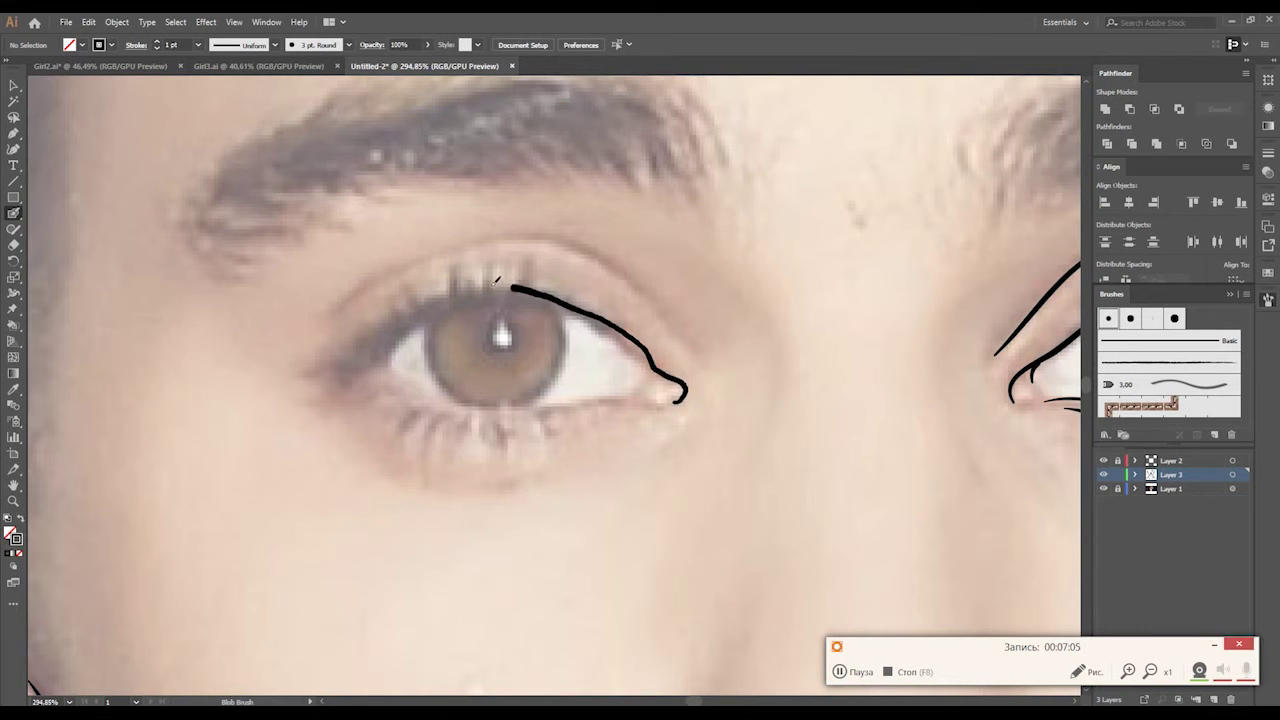
drag(647, 342, 358, 345)
drag(661, 366, 323, 372)
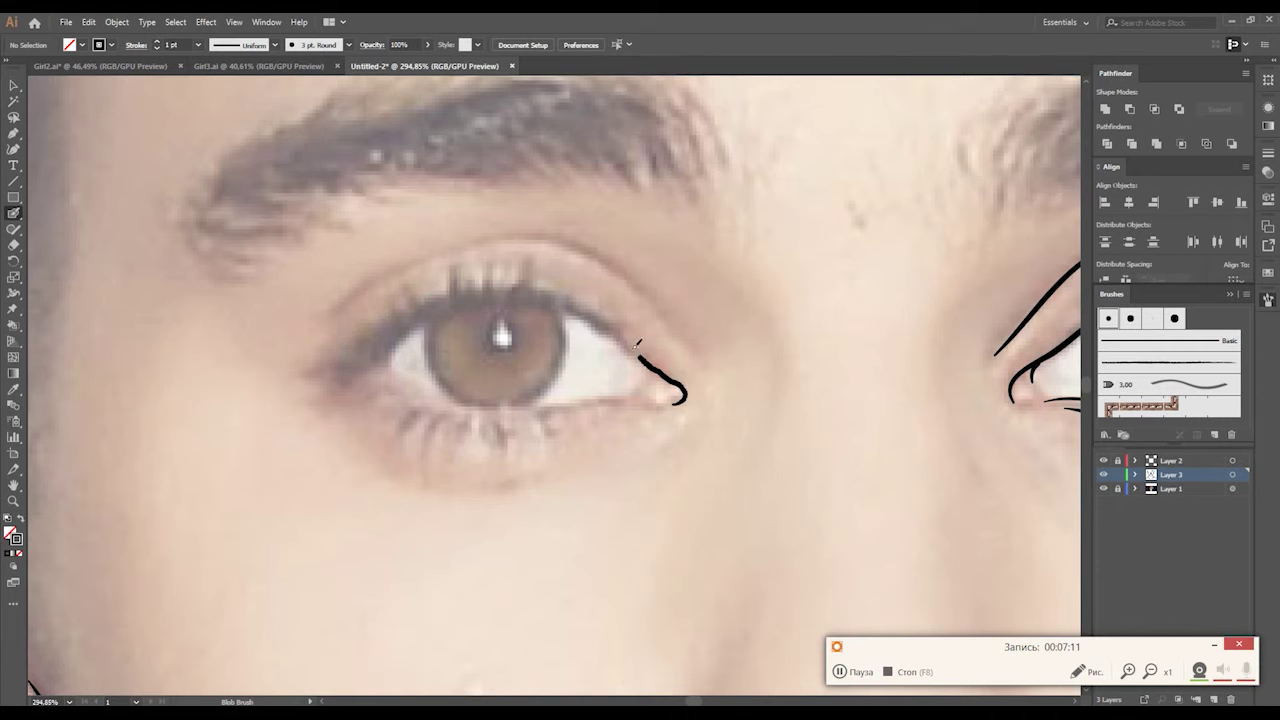
drag(637, 343, 336, 366)
mouse_move(619, 334)
mouse_down()
mouse_move(333, 378)
mouse_move(340, 330)
mouse_up()
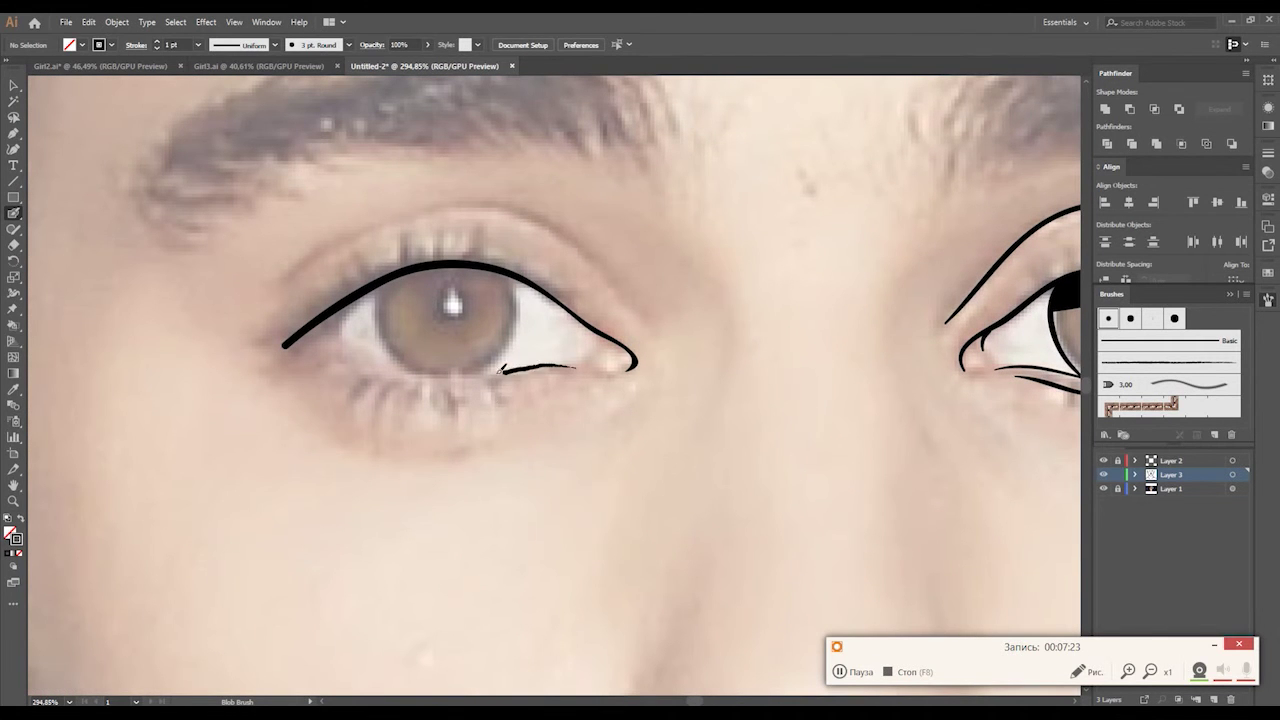
Draw the double lower-lid lines and the iris's left edge.
key(ctrl+z)
mouse_move(580, 367)
mouse_down()
mouse_move(380, 367)
mouse_move(383, 377)
mouse_move(320, 327)
mouse_up()
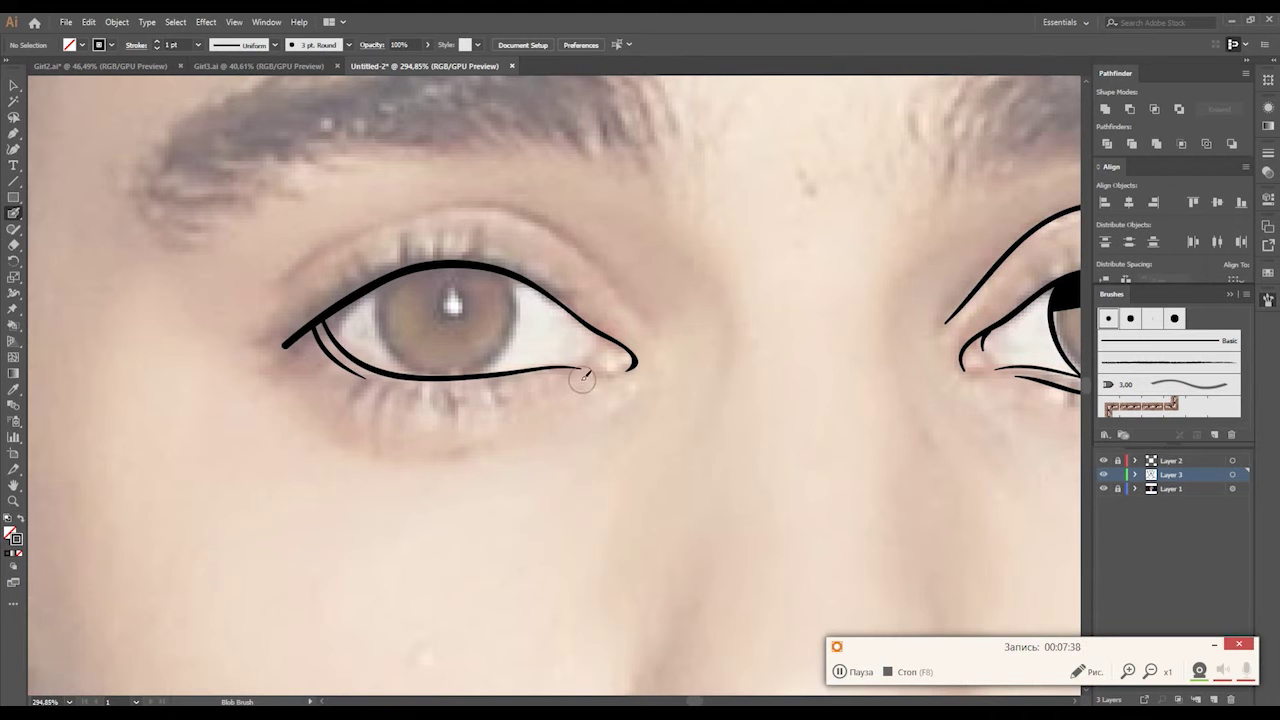
drag(420, 376, 565, 372)
drag(440, 392, 556, 377)
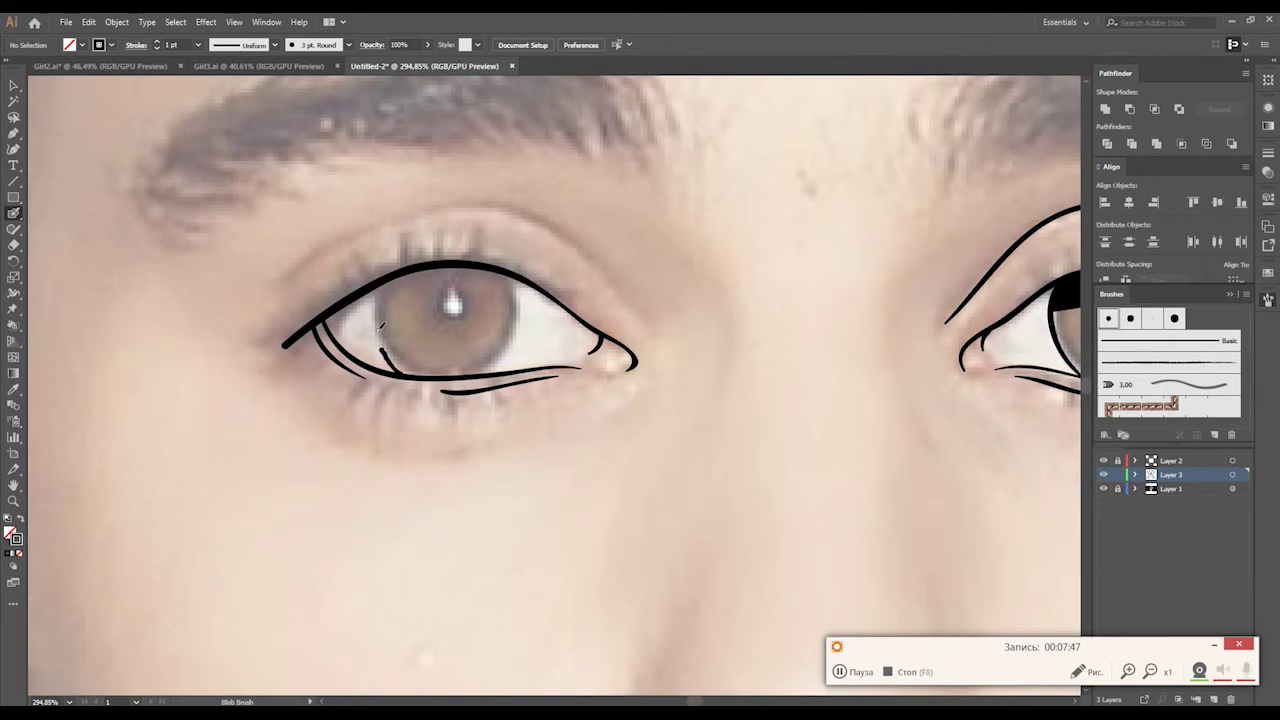
drag(380, 327, 400, 272)
Draw the iris's right edge and top and fill the band above it black.
drag(503, 358, 514, 278)
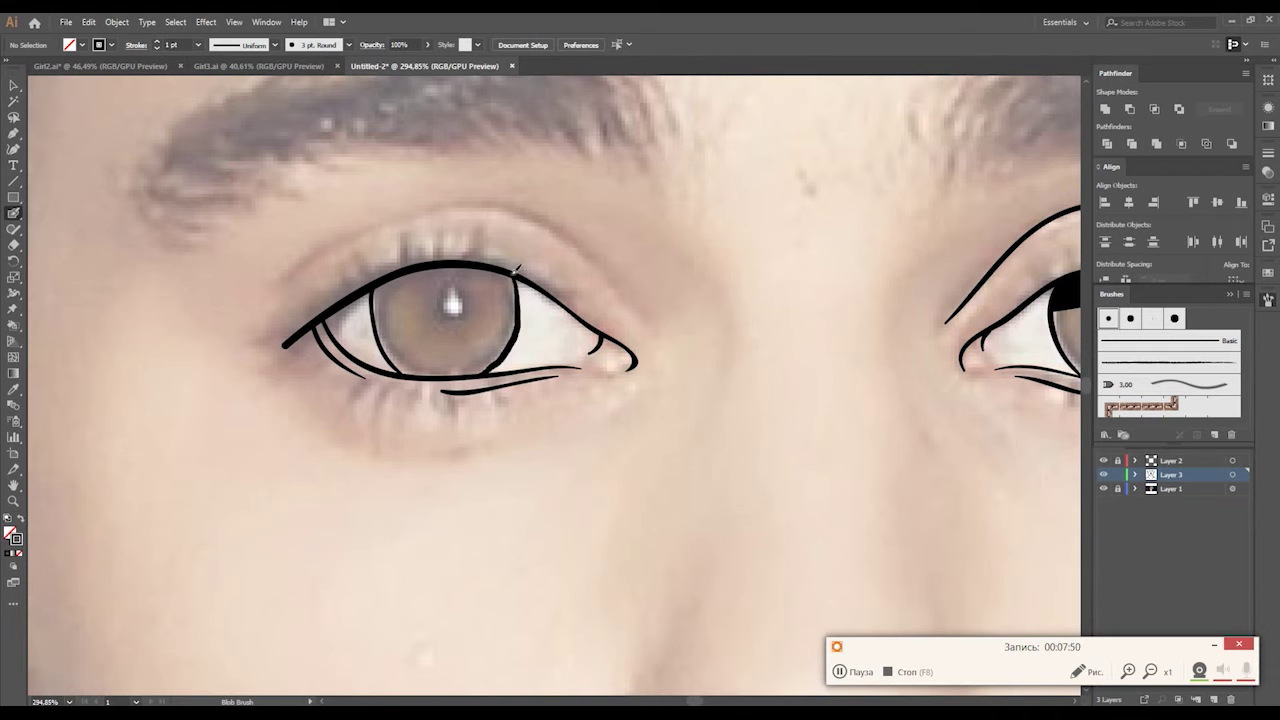
mouse_move(376, 311)
mouse_down()
mouse_move(525, 305)
mouse_move(378, 308)
mouse_move(525, 318)
mouse_move(378, 310)
mouse_move(518, 312)
mouse_move(512, 298)
mouse_up()
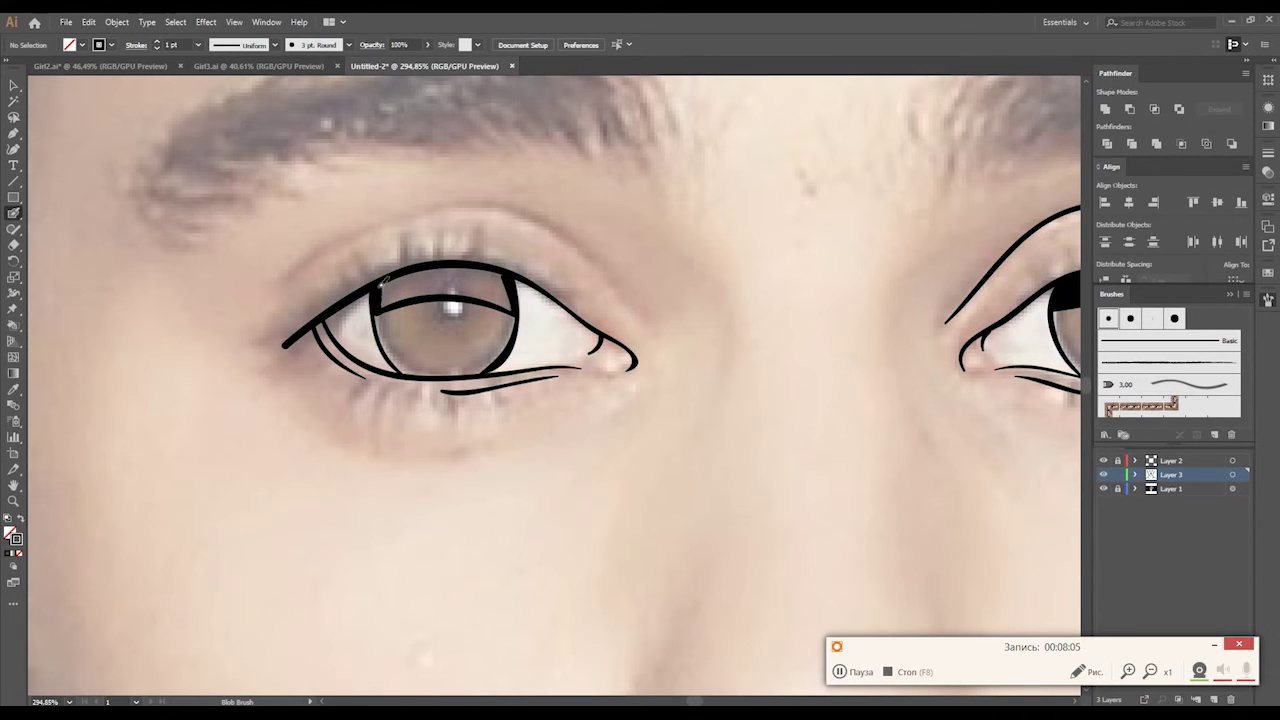
drag(381, 283, 508, 282)
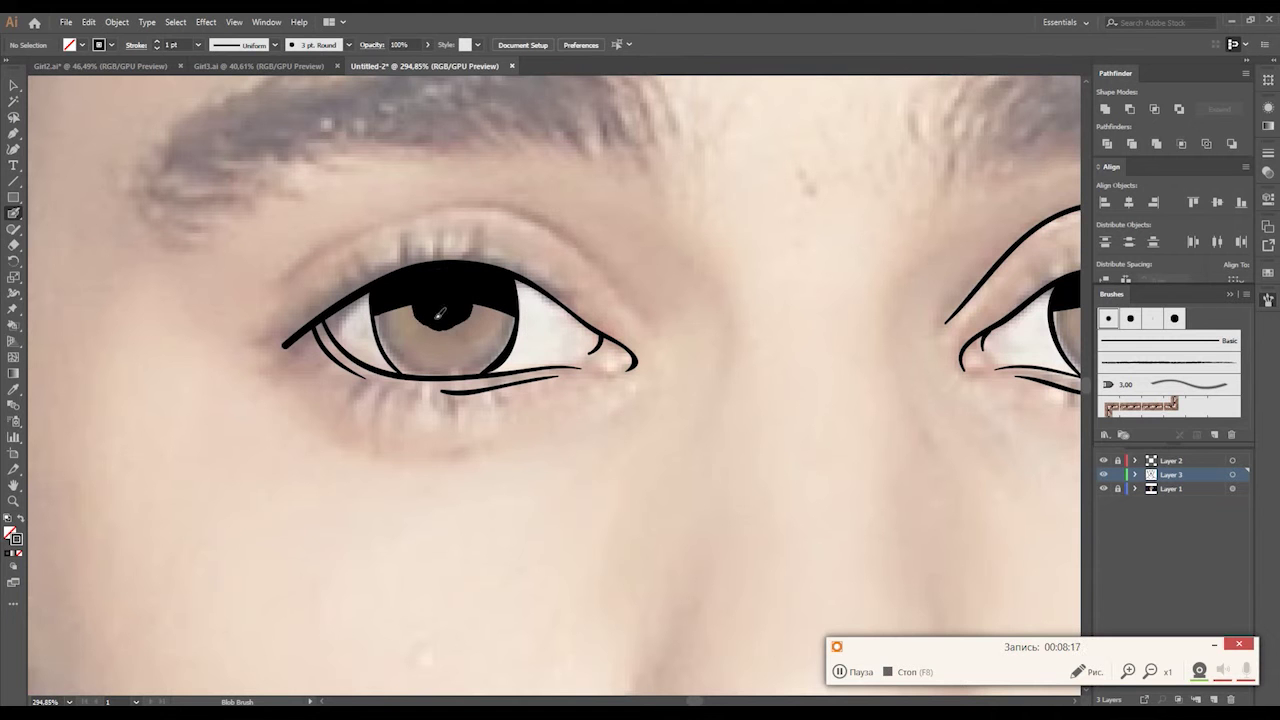
key(ctrl+z)
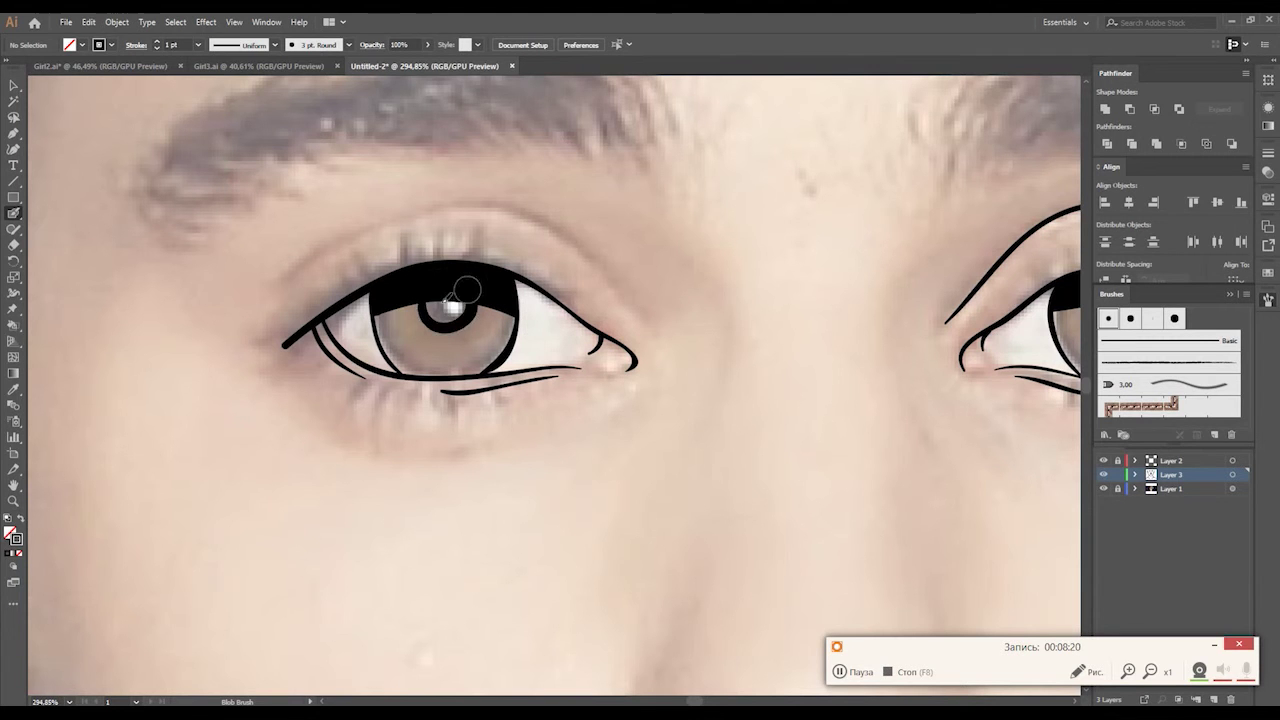
drag(467, 290, 459, 307)
key(ctrl+z)
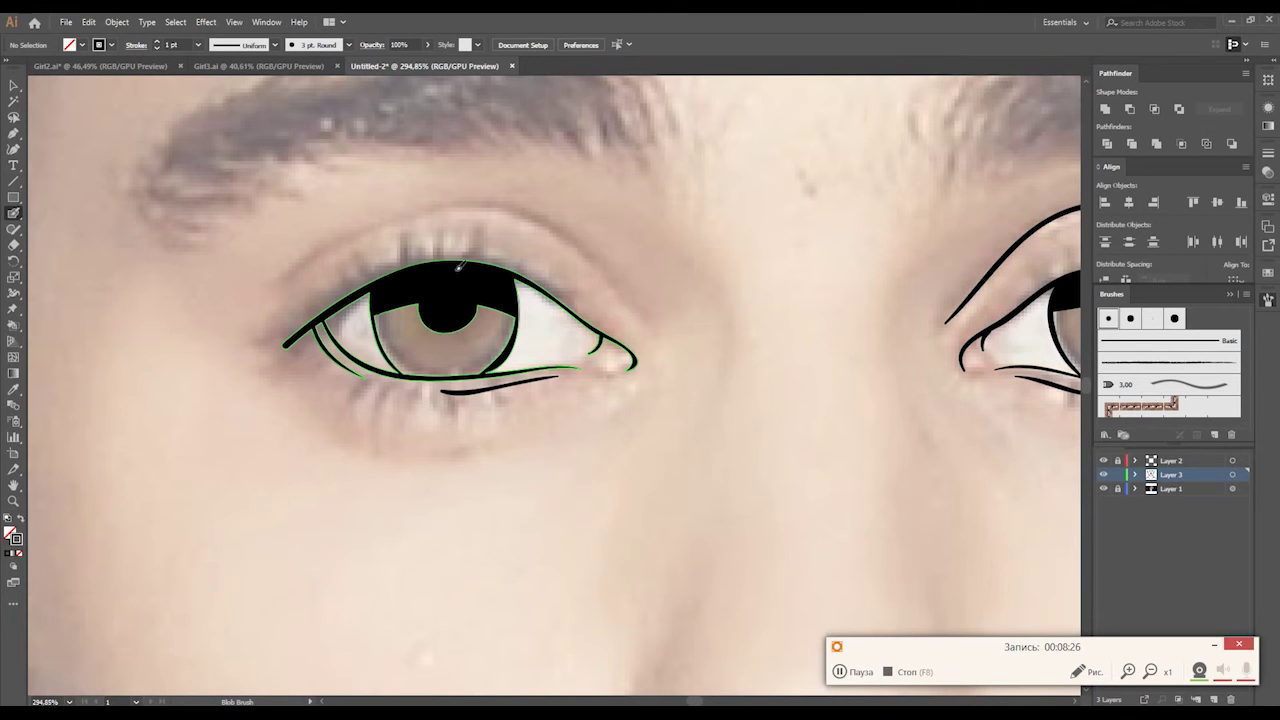
Restore the black pupil fill and erase a small white highlight in it.
key(ctrl+shift+a)
key(shift+e)
key(ctrl+shift+z)
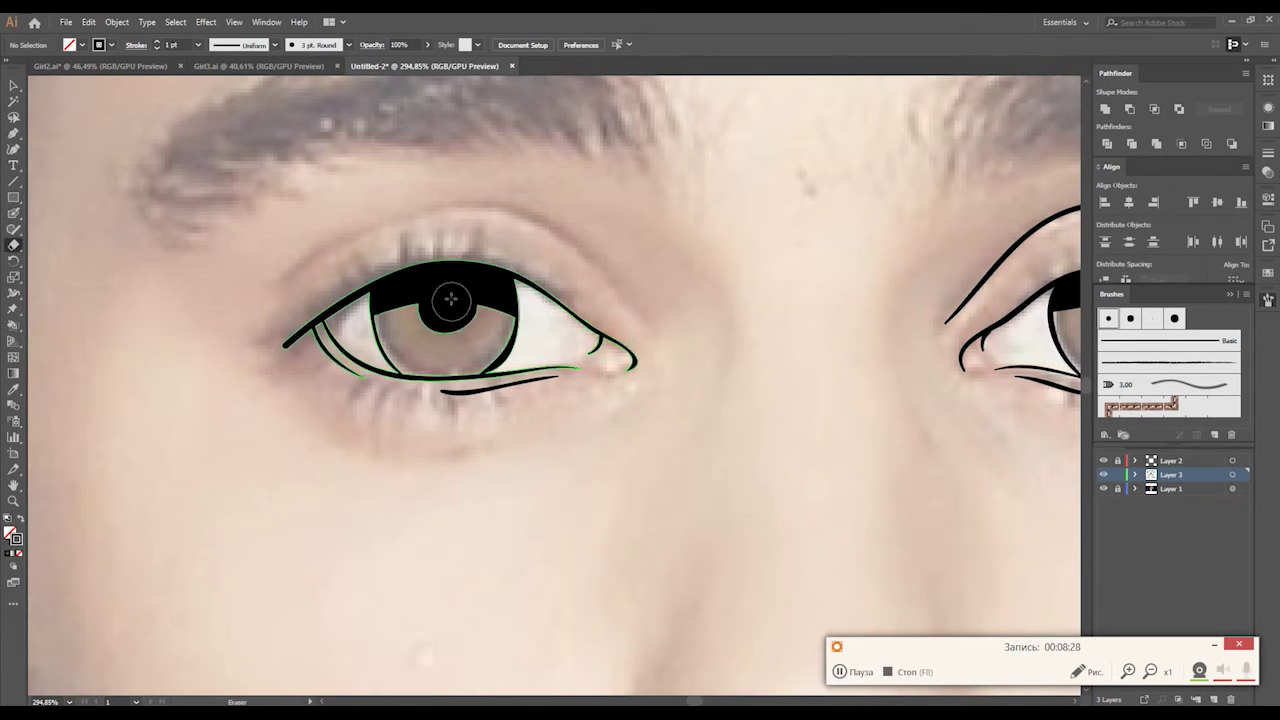
drag(450, 303, 453, 314)
key(shift+b)
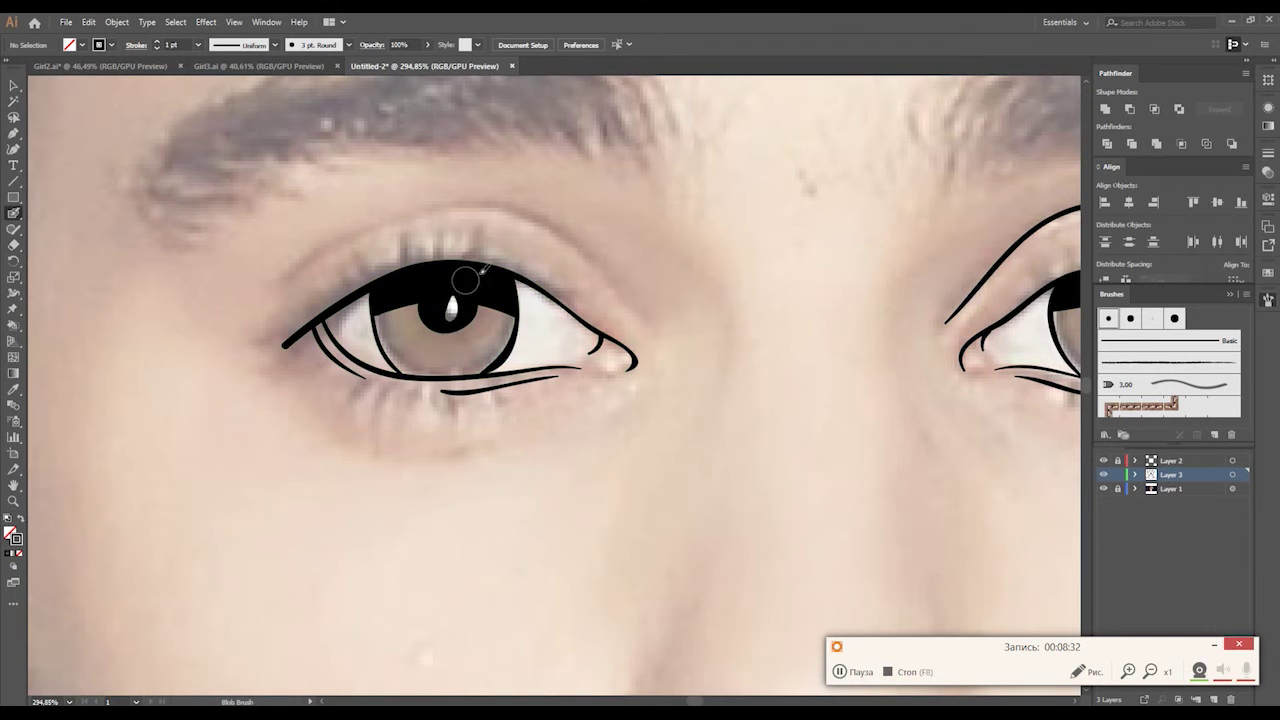
key(ctrl+minus)
key(ctrl+plus)
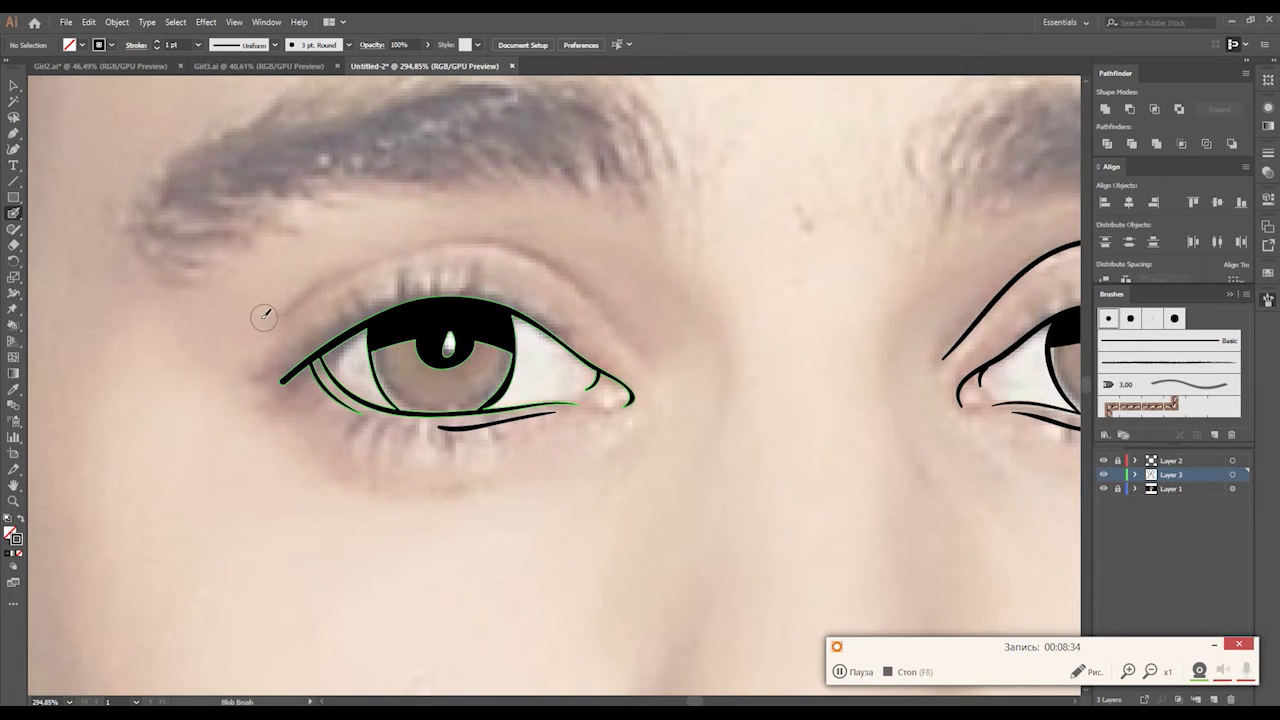
Draw the eyelid crease above the eye and trim the lid line tip at the inner corner.
drag(264, 316, 621, 318)
mouse_move(670, 386)
mouse_down()
mouse_move(442, 300)
mouse_move(534, 363)
mouse_move(631, 297)
mouse_up()
key(shift+e)
drag(283, 343, 306, 347)
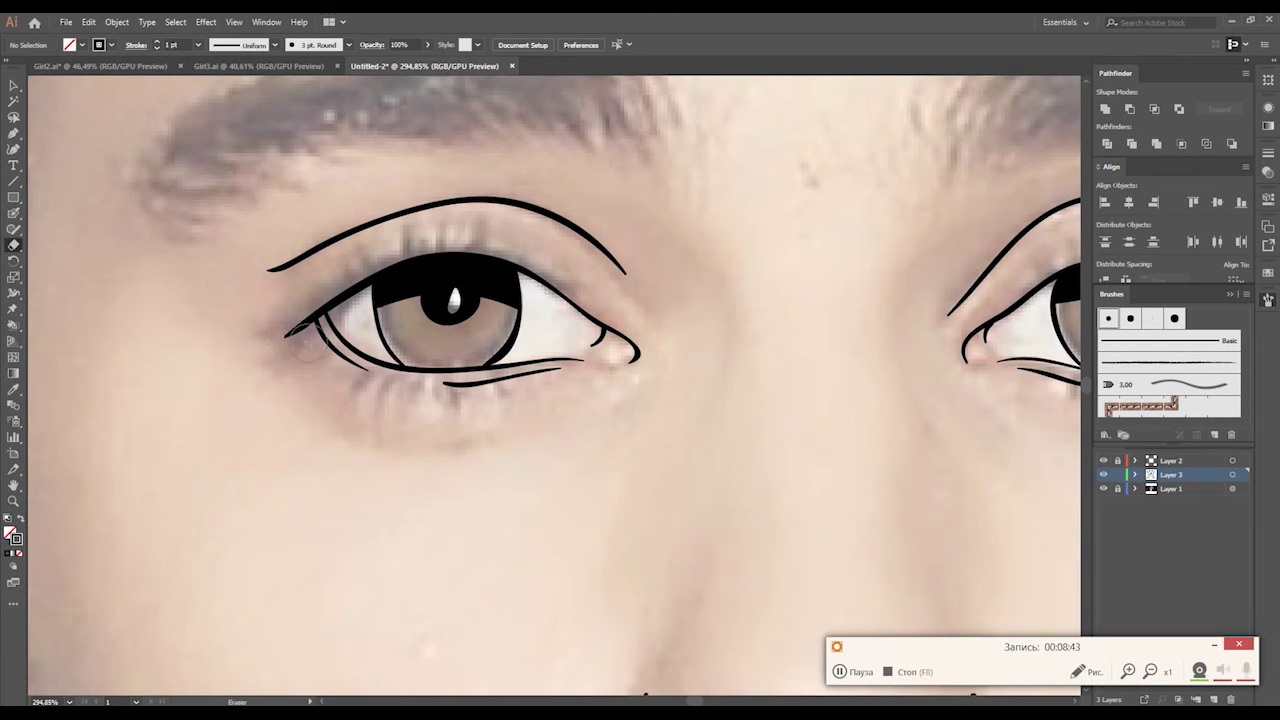
ctrl+alt+click(288, 363)
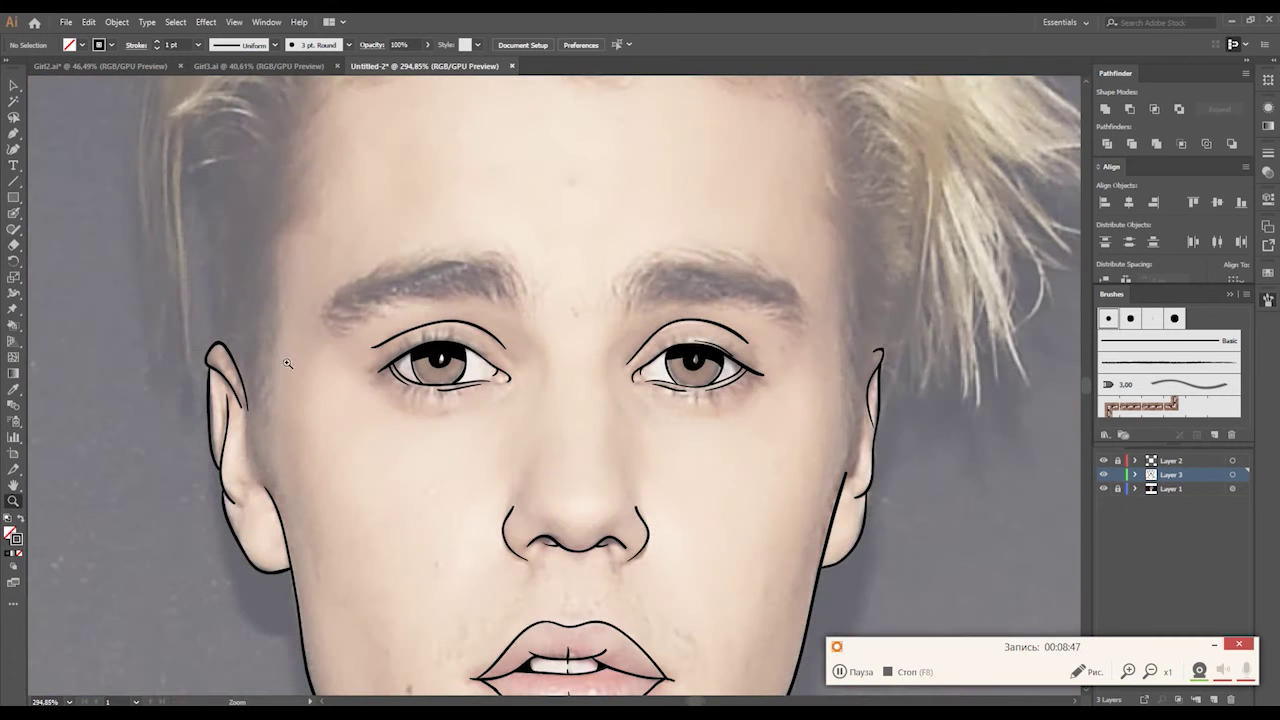
key(b)
drag(777, 395, 737, 395)
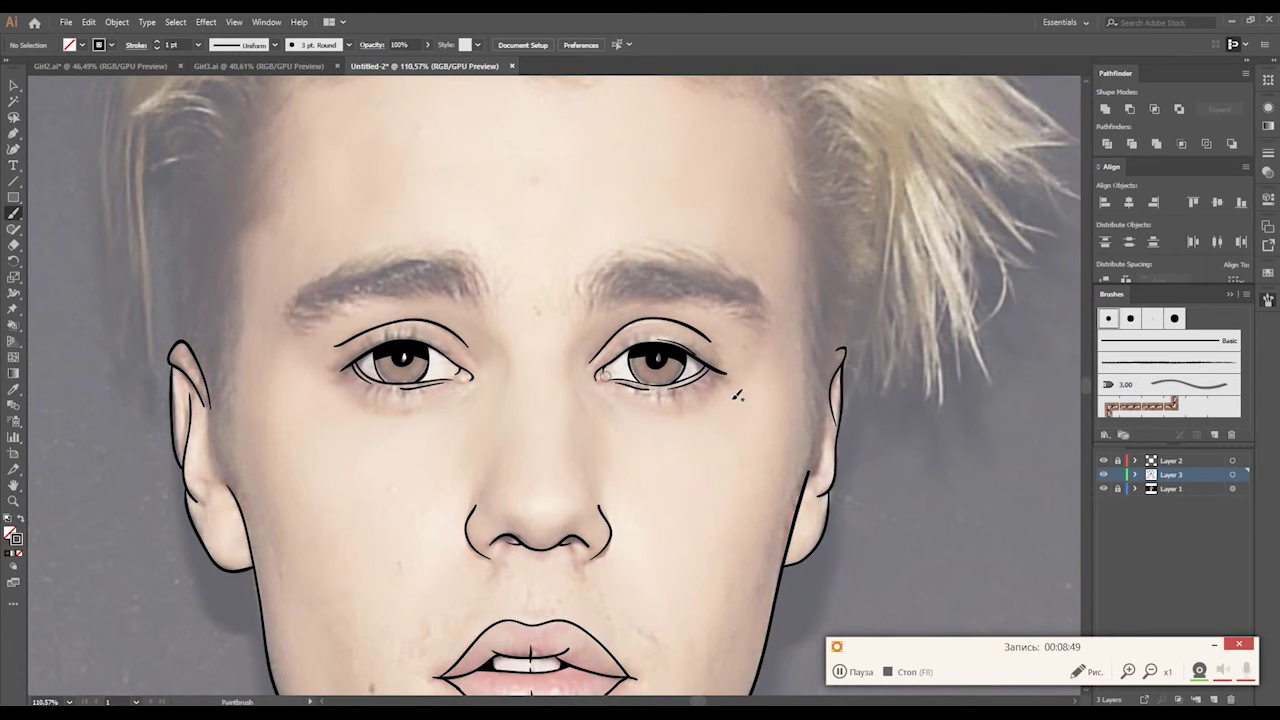
click(1103, 488)
key(ctrl+0)
scroll(657, 349, up, 5)
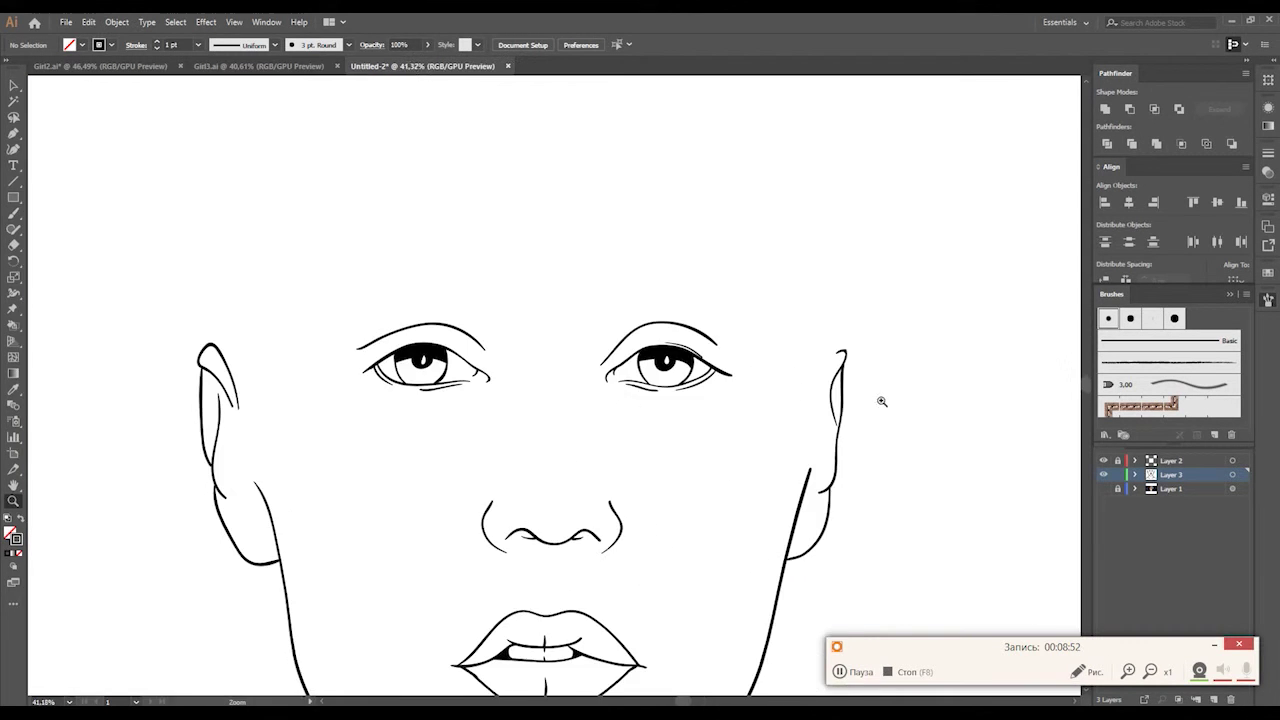
click(1103, 488)
scroll(690, 301, up, 4)
key(shift+b)
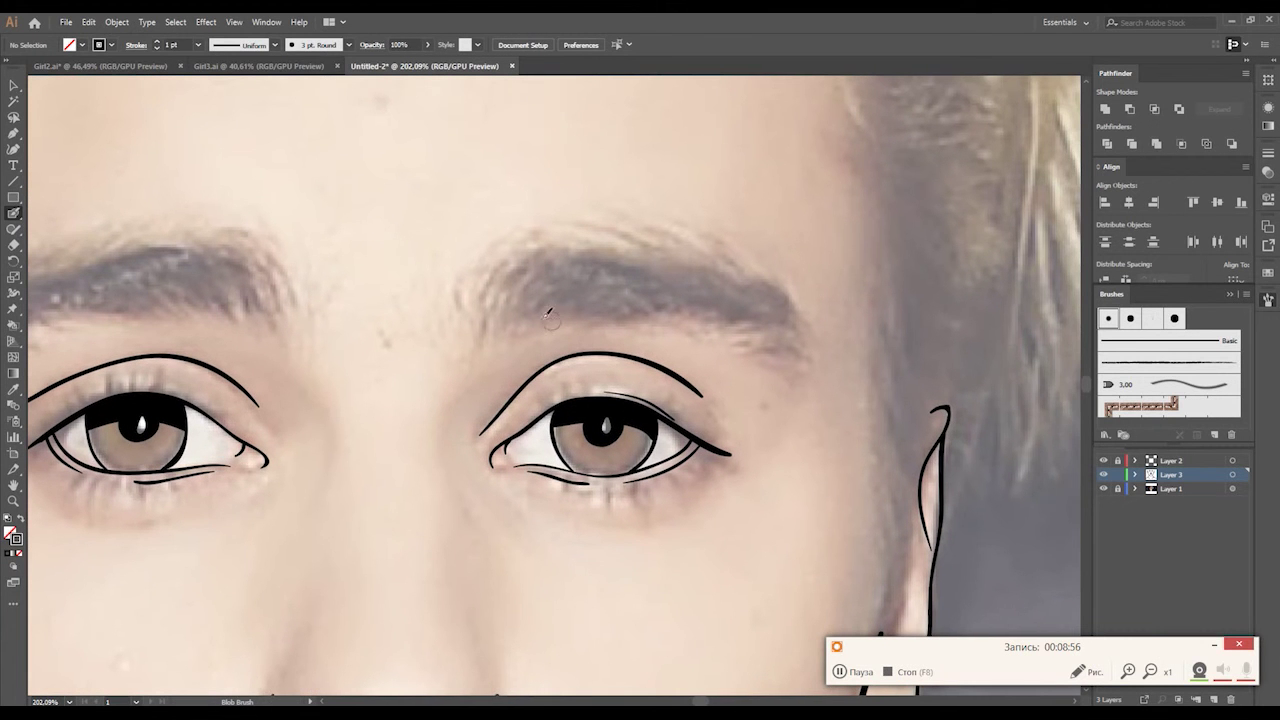
Add hair flicks at the eyebrow's inner end and fill its tail solid black.
drag(464, 277, 467, 318)
mouse_move(497, 262)
mouse_down()
mouse_move(484, 322)
mouse_move(502, 302)
mouse_move(591, 305)
mouse_move(562, 265)
mouse_move(588, 288)
mouse_move(686, 282)
mouse_move(770, 314)
mouse_move(660, 287)
mouse_move(611, 292)
mouse_up()
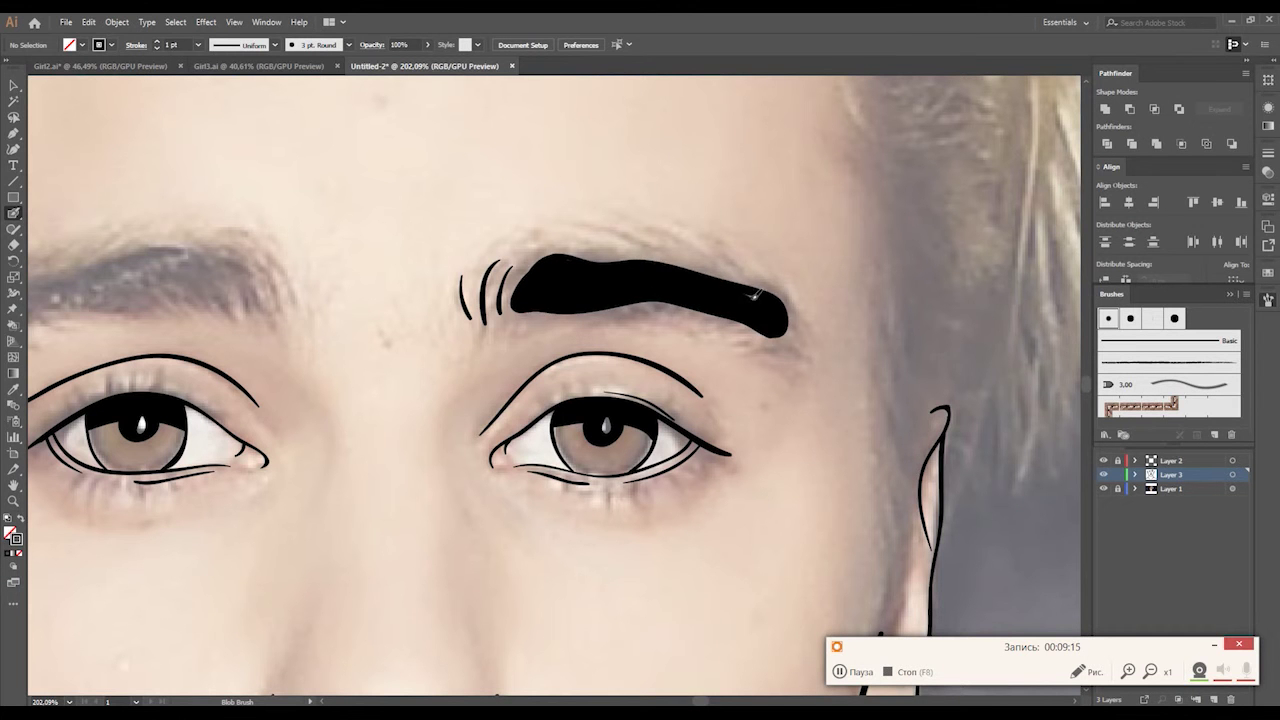
drag(720, 261, 776, 291)
mouse_move(798, 340)
mouse_down()
mouse_move(777, 277)
mouse_move(788, 336)
mouse_move(783, 315)
mouse_up()
Build up hair strokes along the eyebrow's top and reshape its lower edge.
mouse_move(575, 252)
mouse_down()
mouse_move(628, 242)
mouse_move(606, 256)
mouse_move(698, 282)
mouse_up()
drag(702, 236, 684, 254)
mouse_move(740, 262)
mouse_down()
mouse_move(712, 274)
mouse_move(742, 288)
mouse_move(712, 266)
mouse_up()
mouse_move(622, 246)
mouse_down()
mouse_move(586, 258)
mouse_move(626, 262)
mouse_up()
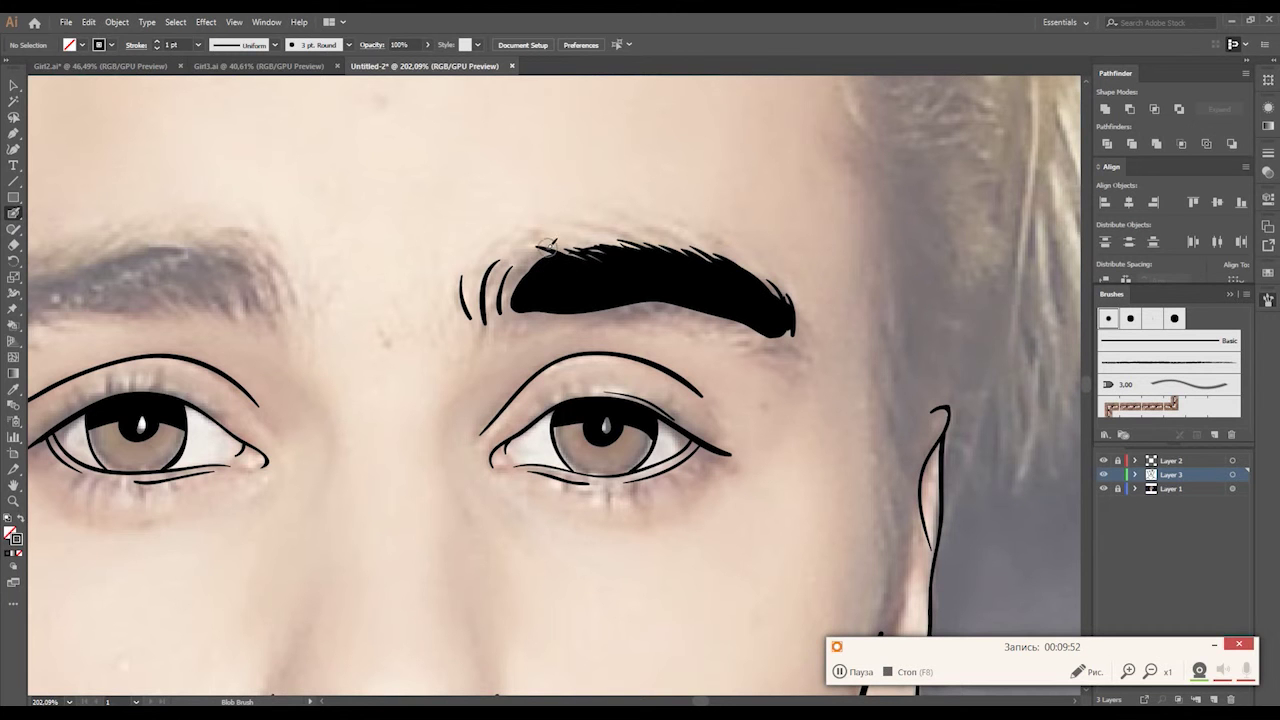
drag(548, 244, 570, 250)
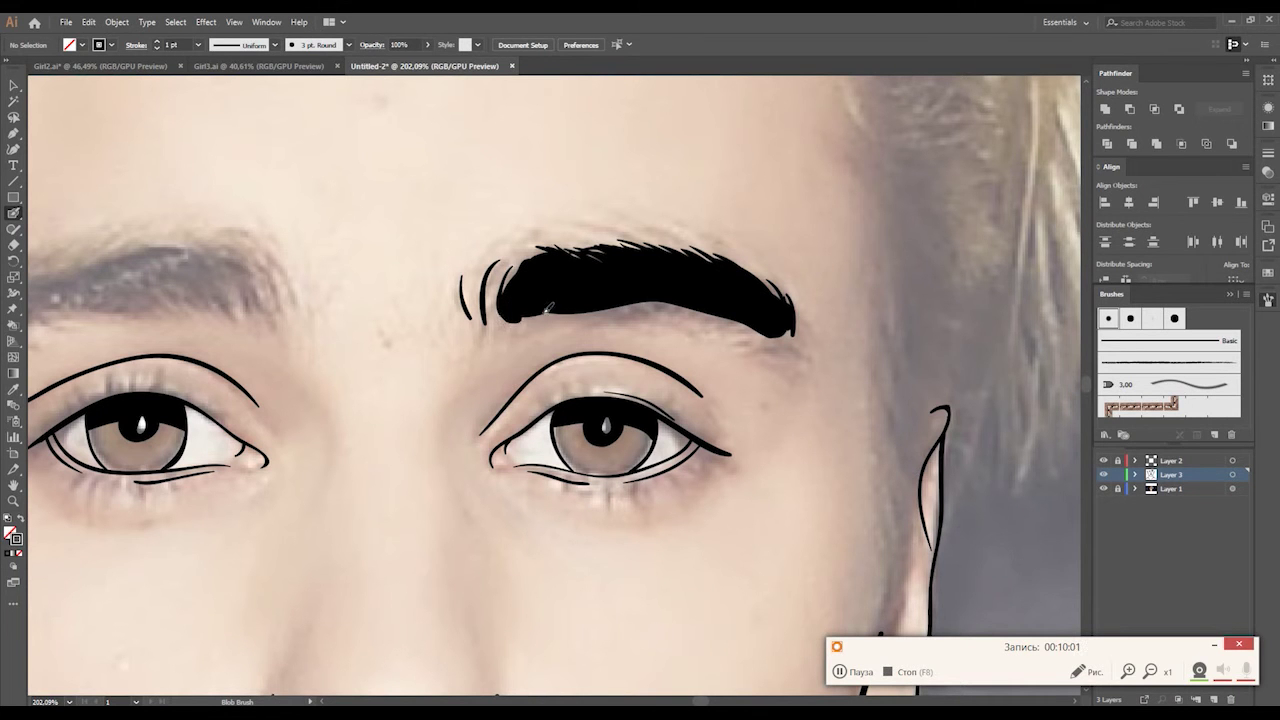
drag(619, 298, 692, 310)
Compare against the photo, then paint the left eyebrow solid black.
drag(788, 330, 705, 355)
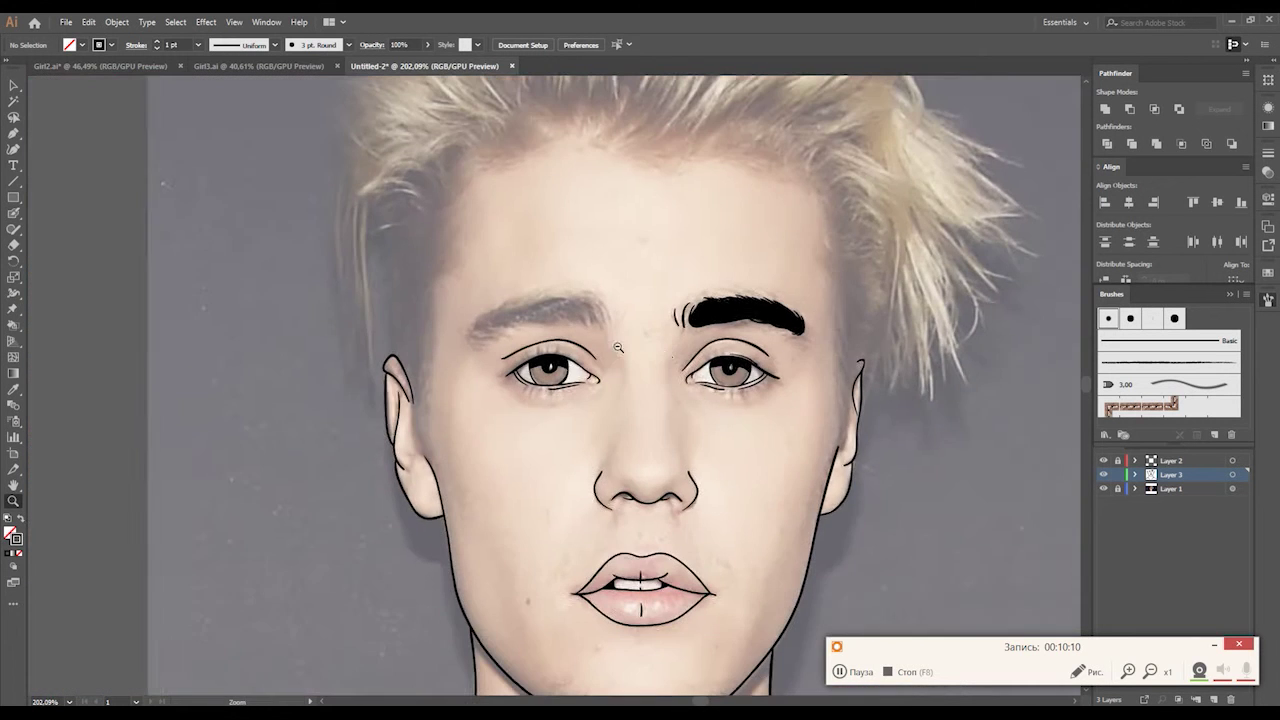
click(1104, 488)
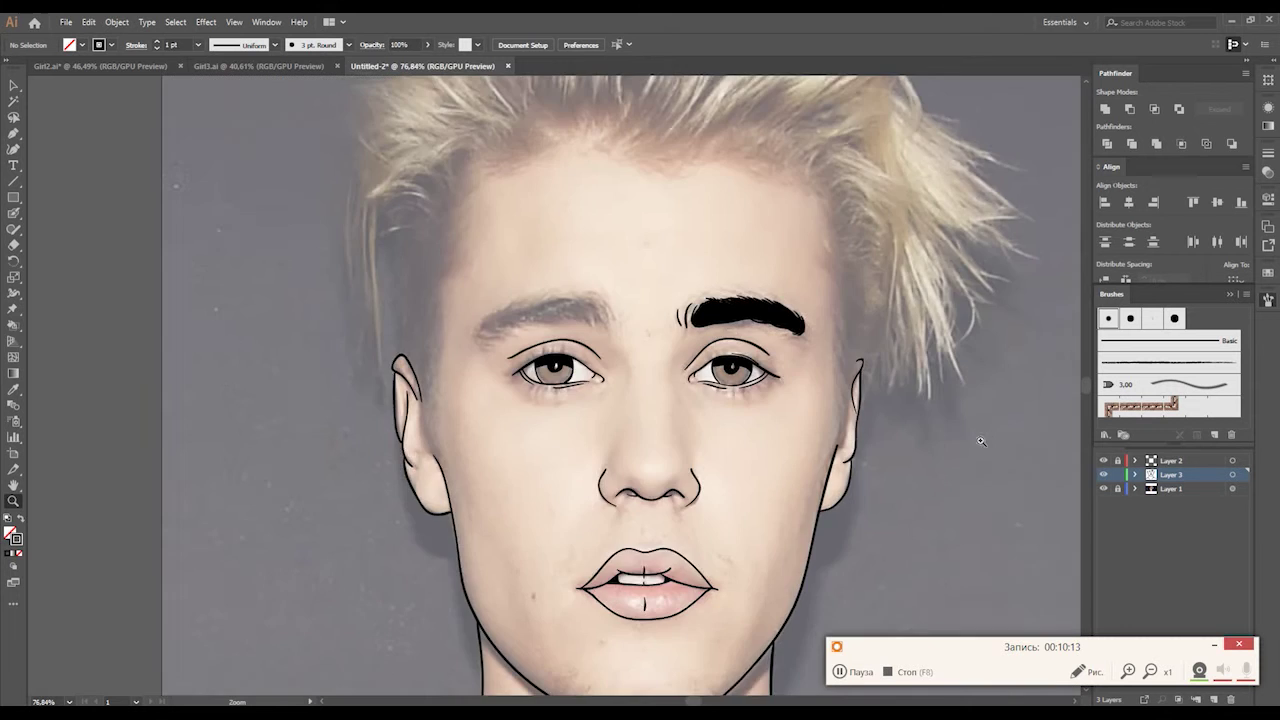
mouse_move(640, 316)
mouse_down()
mouse_move(668, 316)
mouse_move(660, 324)
mouse_move(686, 342)
mouse_up()
mouse_move(501, 307)
mouse_down()
mouse_move(555, 313)
mouse_move(518, 328)
mouse_up()
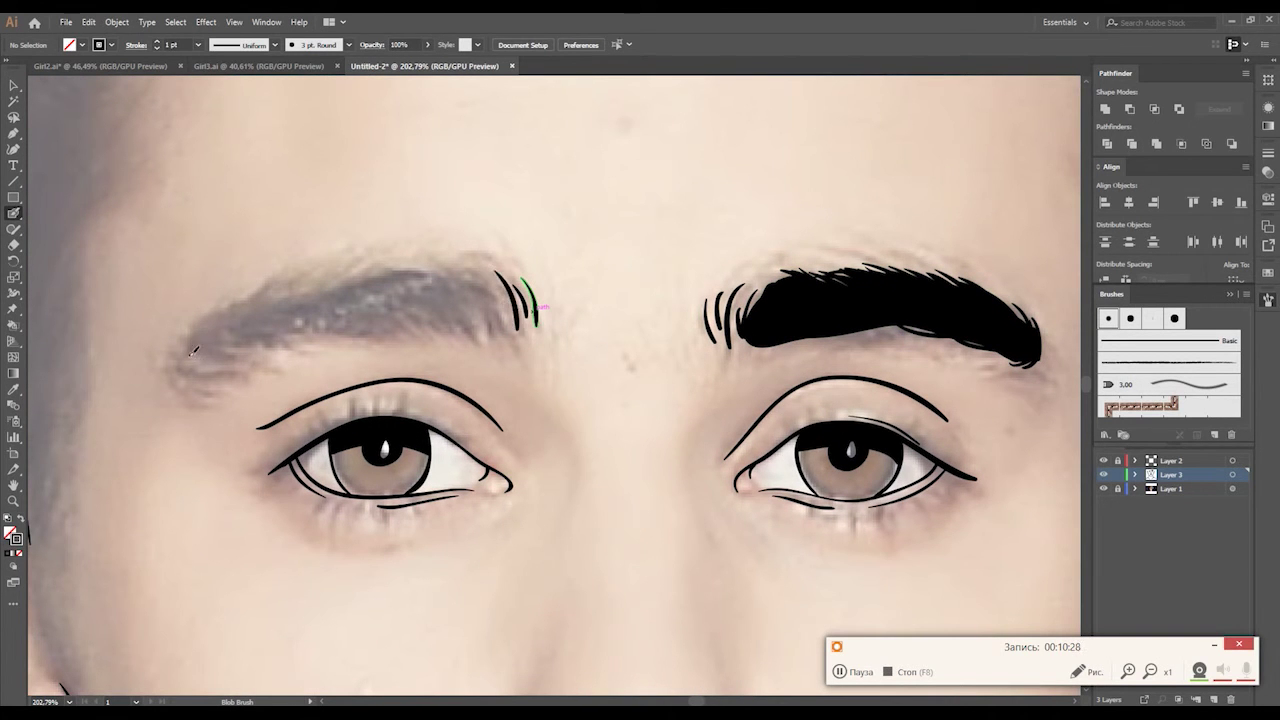
mouse_move(193, 350)
mouse_down()
mouse_move(483, 285)
mouse_move(460, 330)
mouse_move(372, 326)
mouse_move(197, 358)
mouse_move(222, 330)
mouse_up()
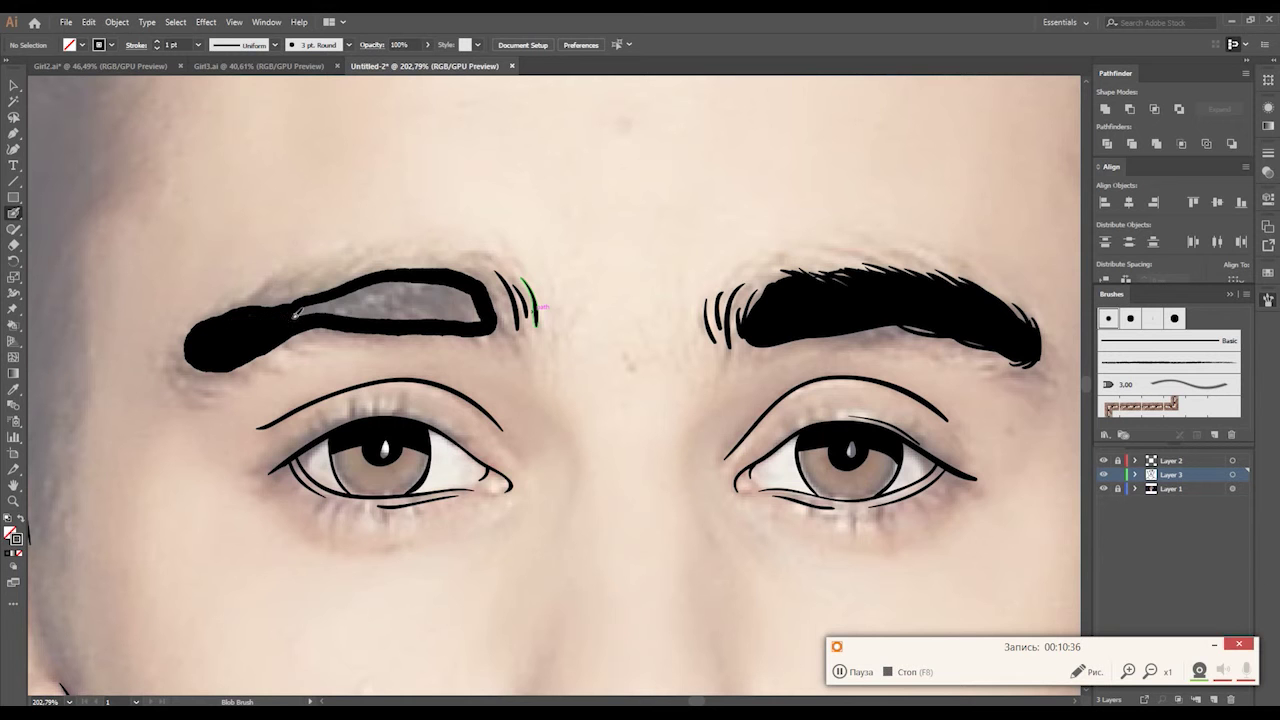
mouse_move(296, 314)
mouse_down()
mouse_move(472, 302)
mouse_move(352, 290)
mouse_move(252, 311)
mouse_move(271, 320)
mouse_move(220, 349)
mouse_move(187, 333)
mouse_move(192, 362)
mouse_move(329, 309)
mouse_up()
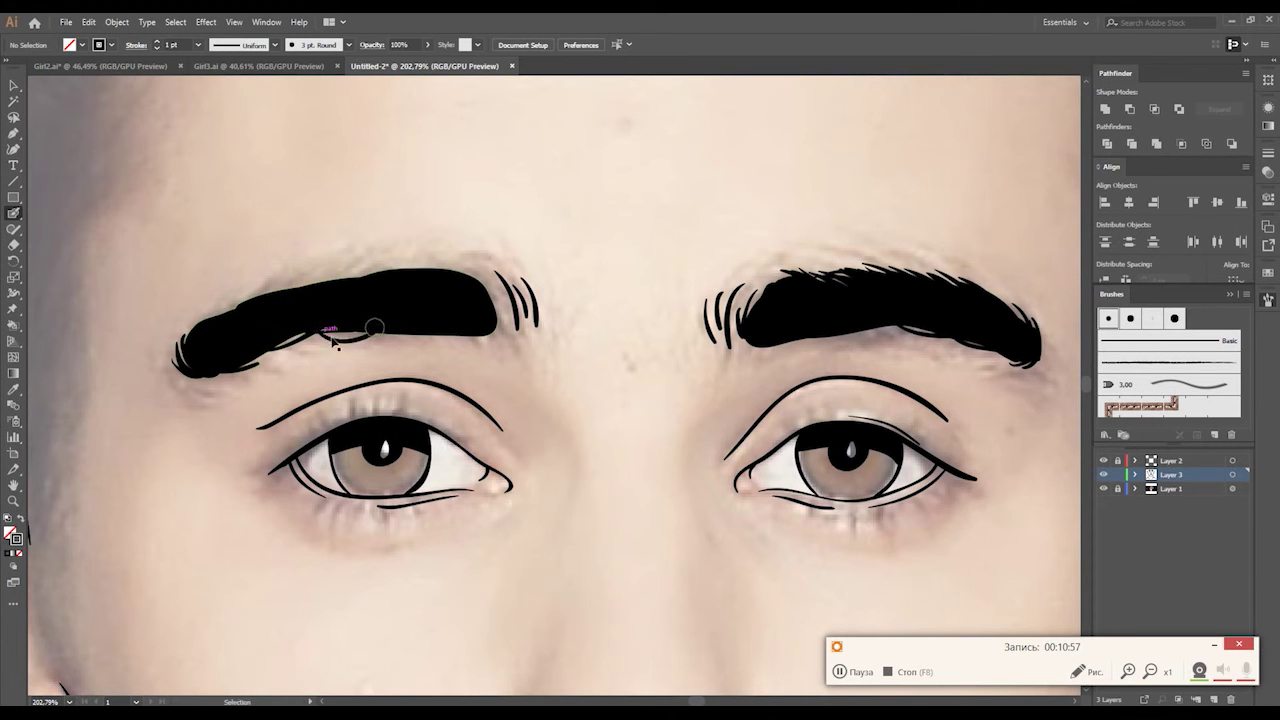
Add hair-like strands along the eyebrow's top and widen and smooth its right end.
mouse_move(241, 318)
mouse_down()
mouse_move(200, 326)
mouse_move(277, 299)
mouse_move(247, 309)
mouse_up()
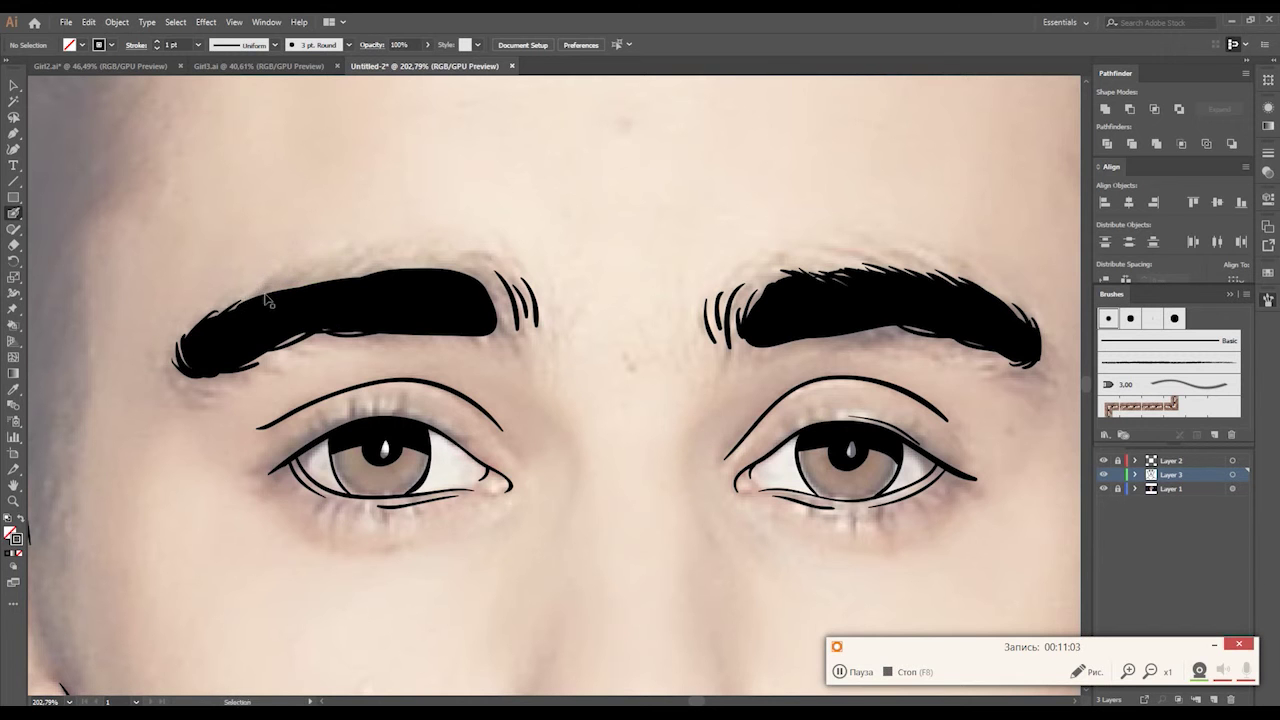
mouse_move(306, 278)
mouse_down()
mouse_move(268, 290)
mouse_move(350, 268)
mouse_move(283, 297)
mouse_move(330, 285)
mouse_up()
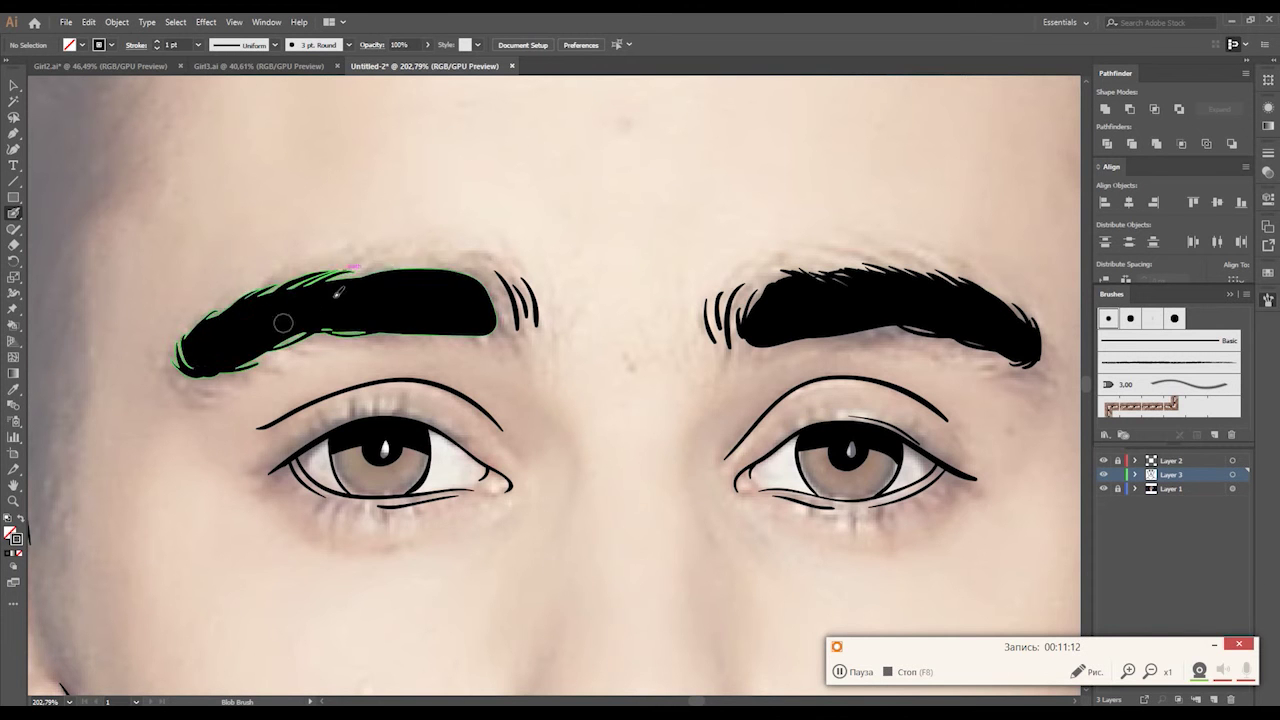
drag(270, 315, 345, 276)
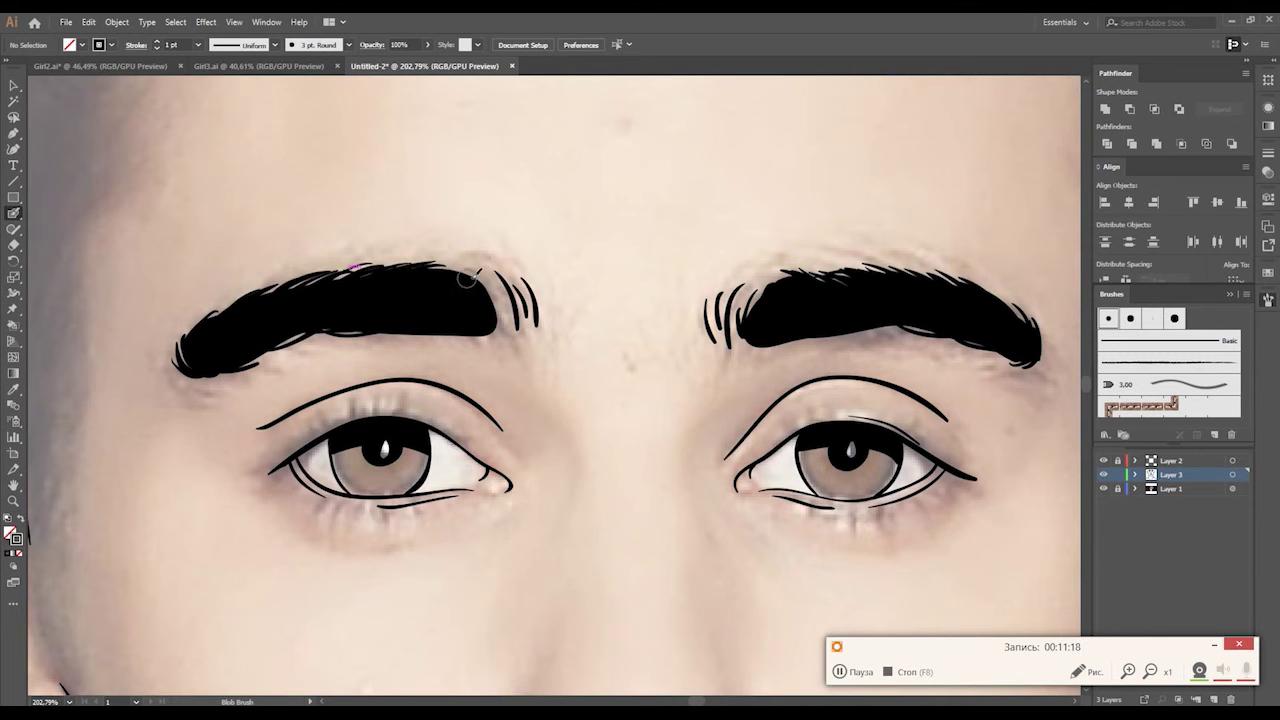
drag(405, 311, 460, 268)
drag(474, 264, 498, 330)
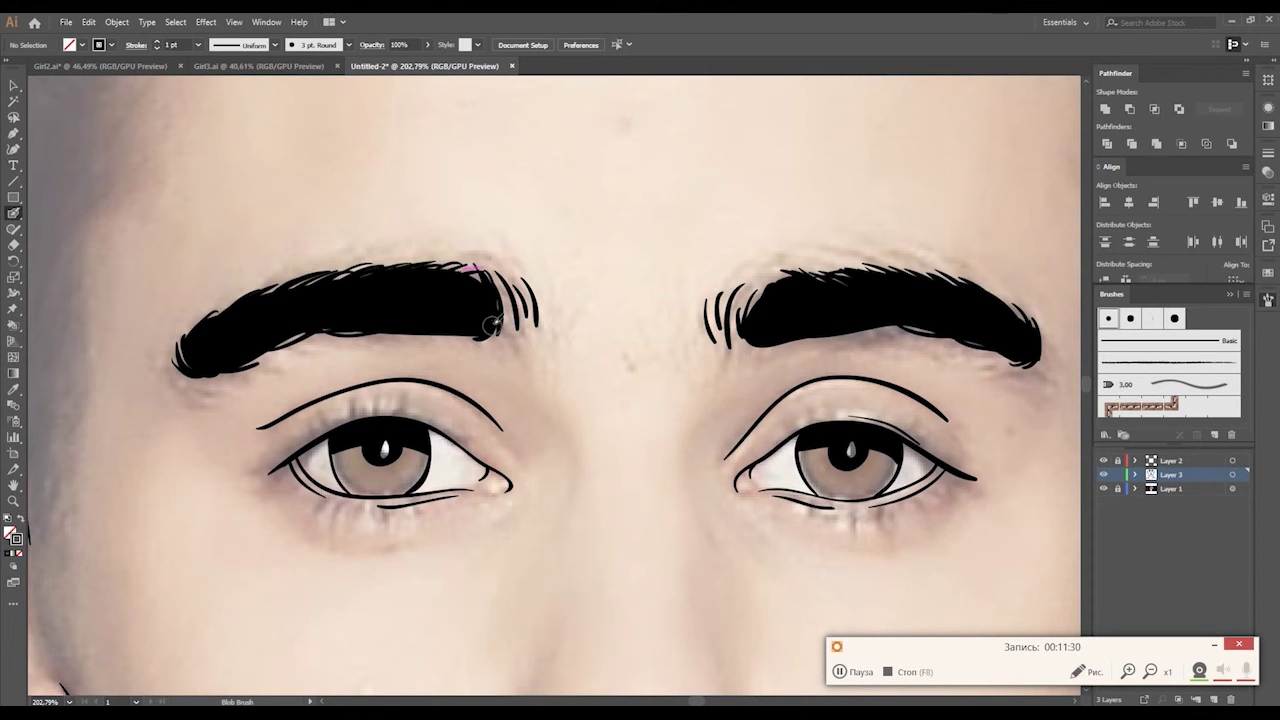
drag(498, 308, 491, 328)
Zoom out and hide, then show, the reference photo to check the line art.
key(z)
scroll(1062, 490, down, 5)
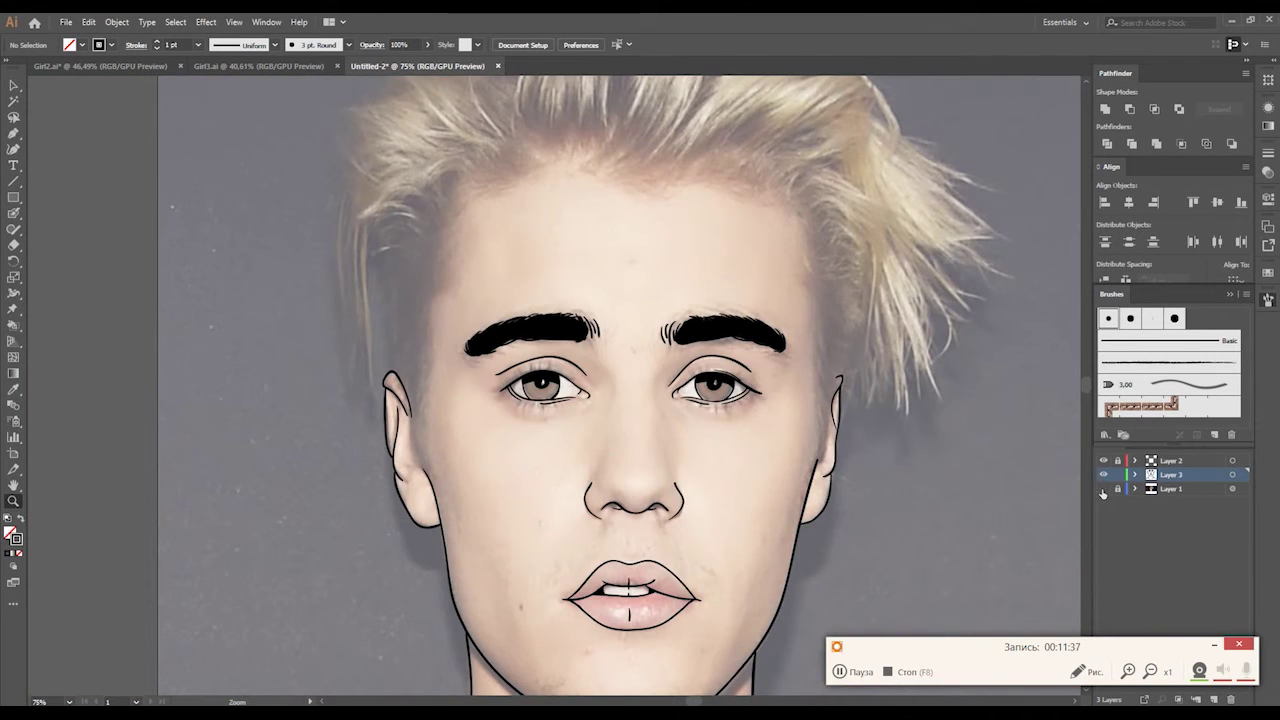
click(1103, 489)
scroll(1062, 490, down, 3)
scroll(1062, 490, up, 2)
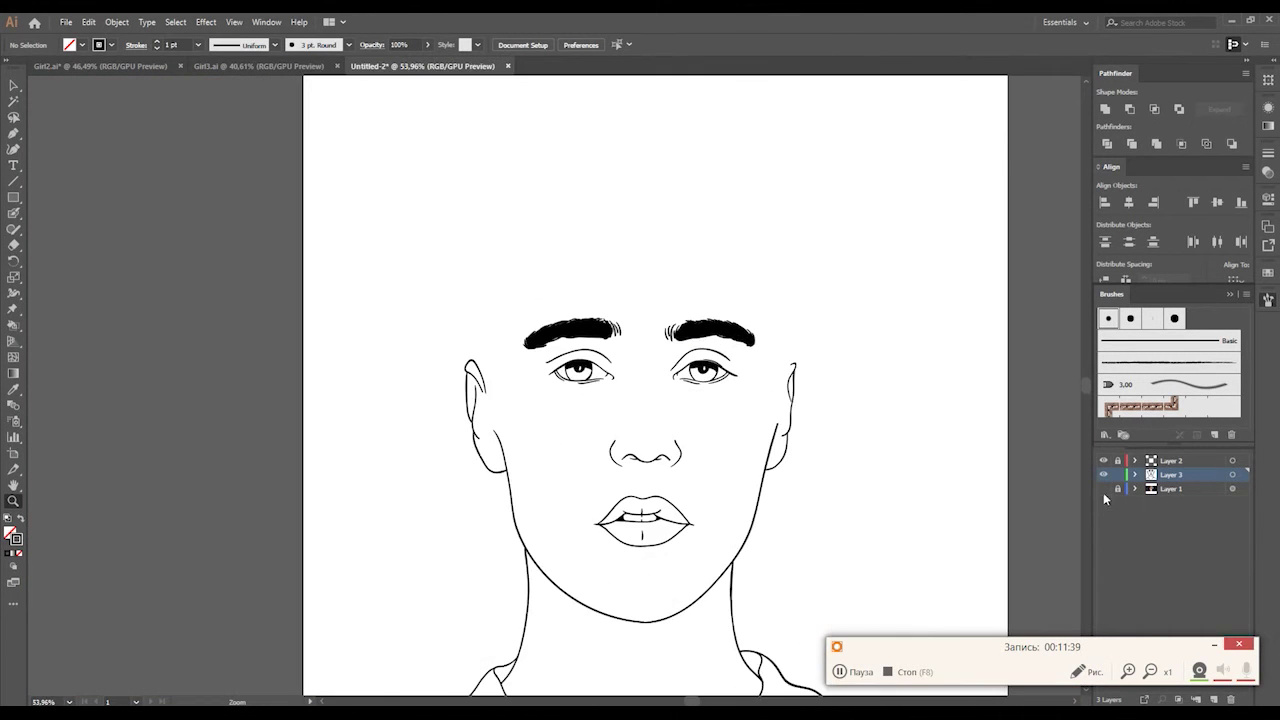
click(1103, 489)
scroll(566, 286, up, 3)
key(shift+b)
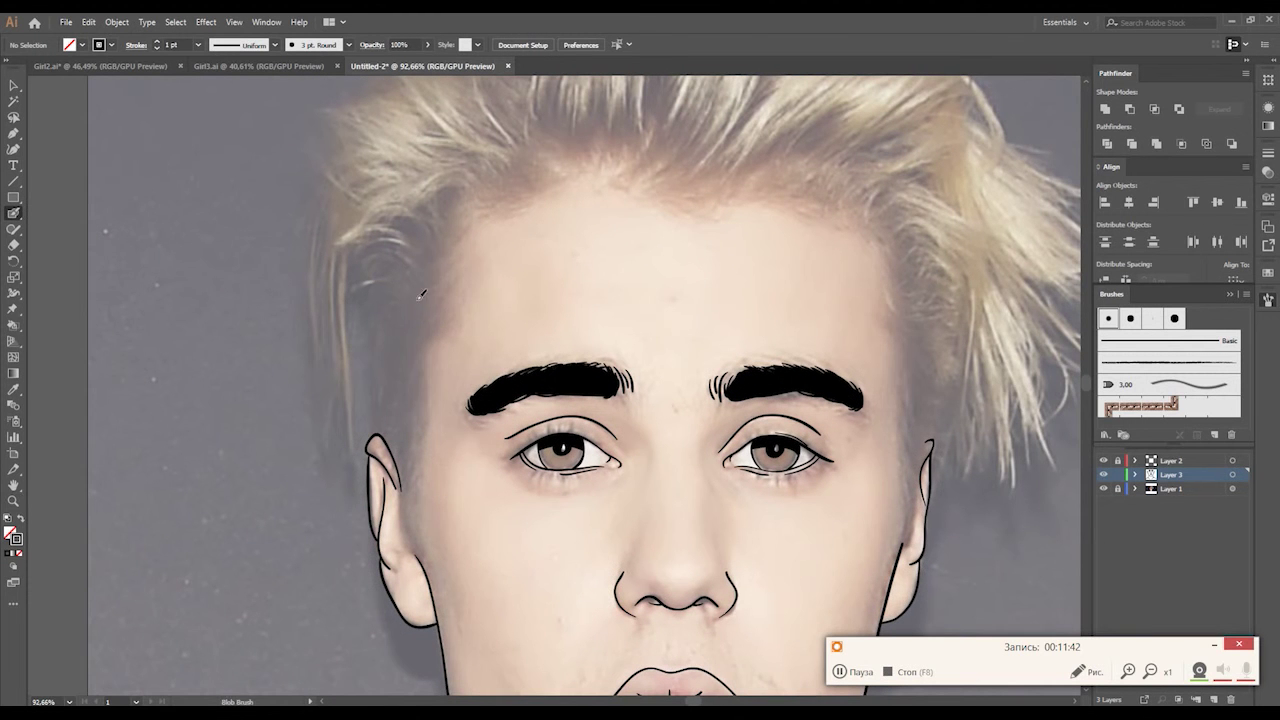
scroll(365, 405, up, 1)
Draw the hair outline up from the left ear and across the top.
mouse_move(380, 392)
mouse_down()
mouse_move(350, 291)
mouse_move(361, 255)
mouse_up()
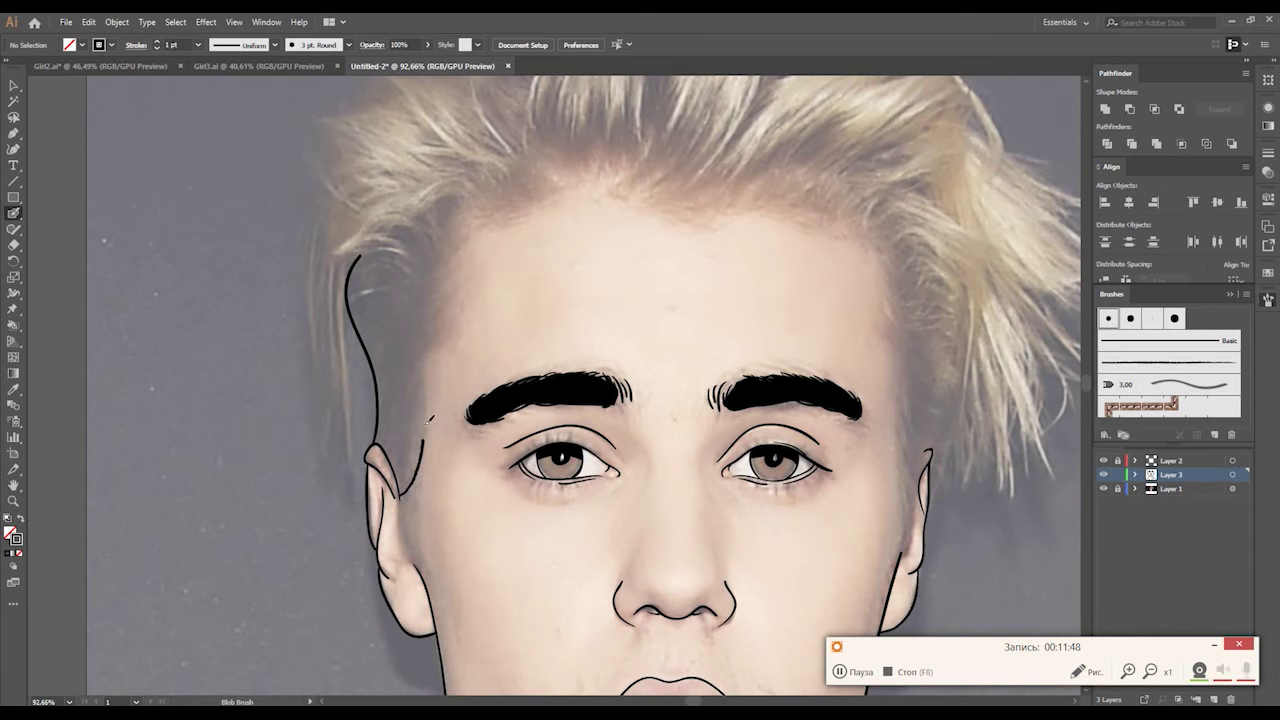
mouse_move(437, 334)
mouse_down()
mouse_move(443, 212)
mouse_move(460, 200)
mouse_move(479, 268)
mouse_move(385, 318)
mouse_move(330, 308)
mouse_move(392, 229)
mouse_up()
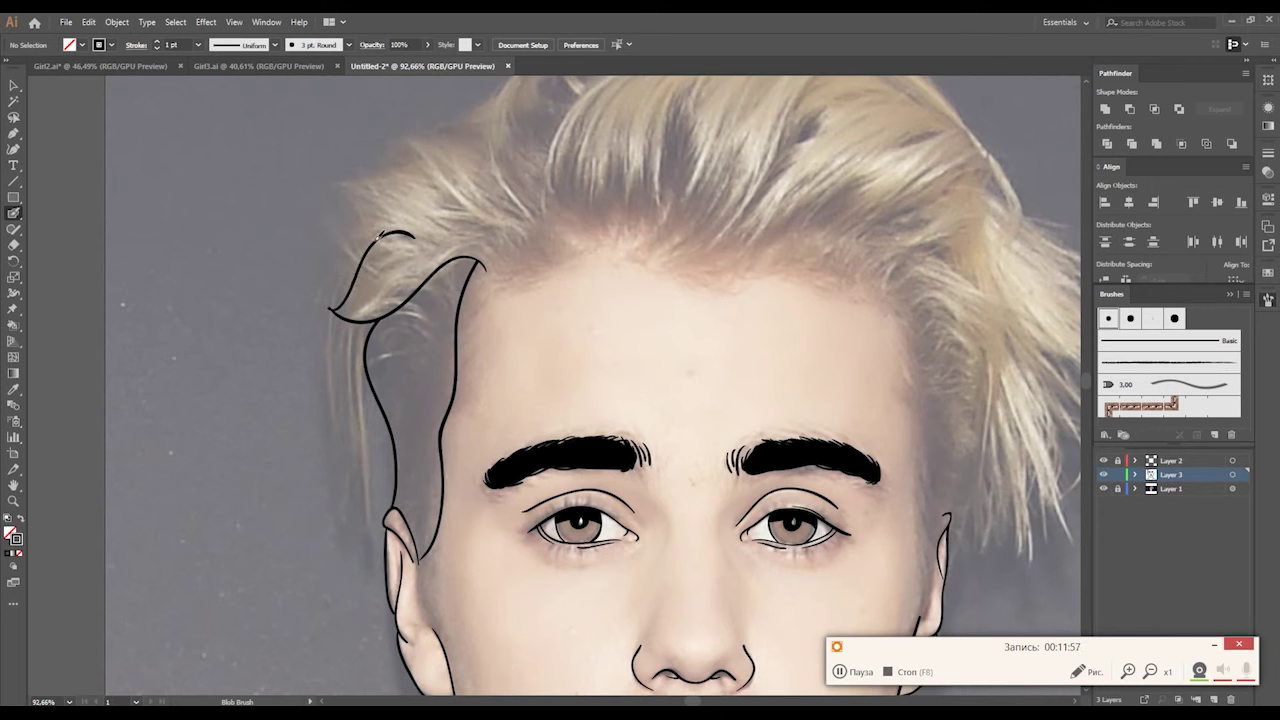
drag(338, 178, 462, 180)
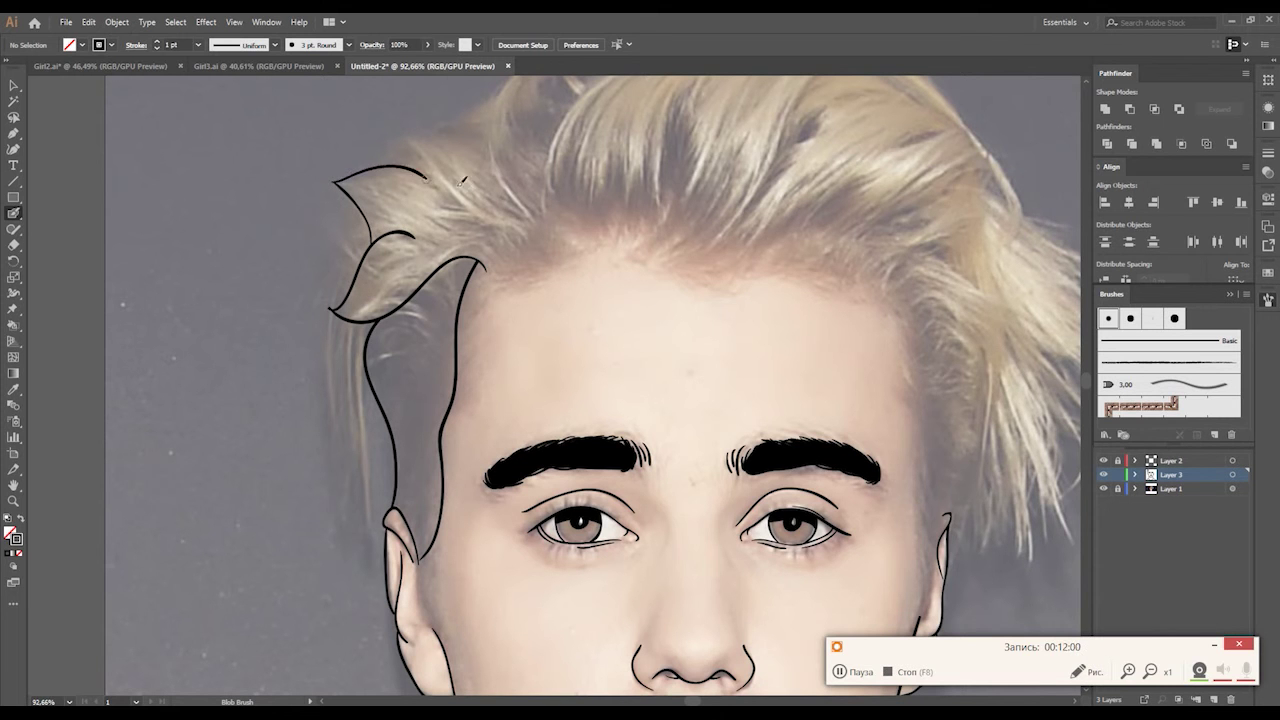
drag(381, 178, 379, 160)
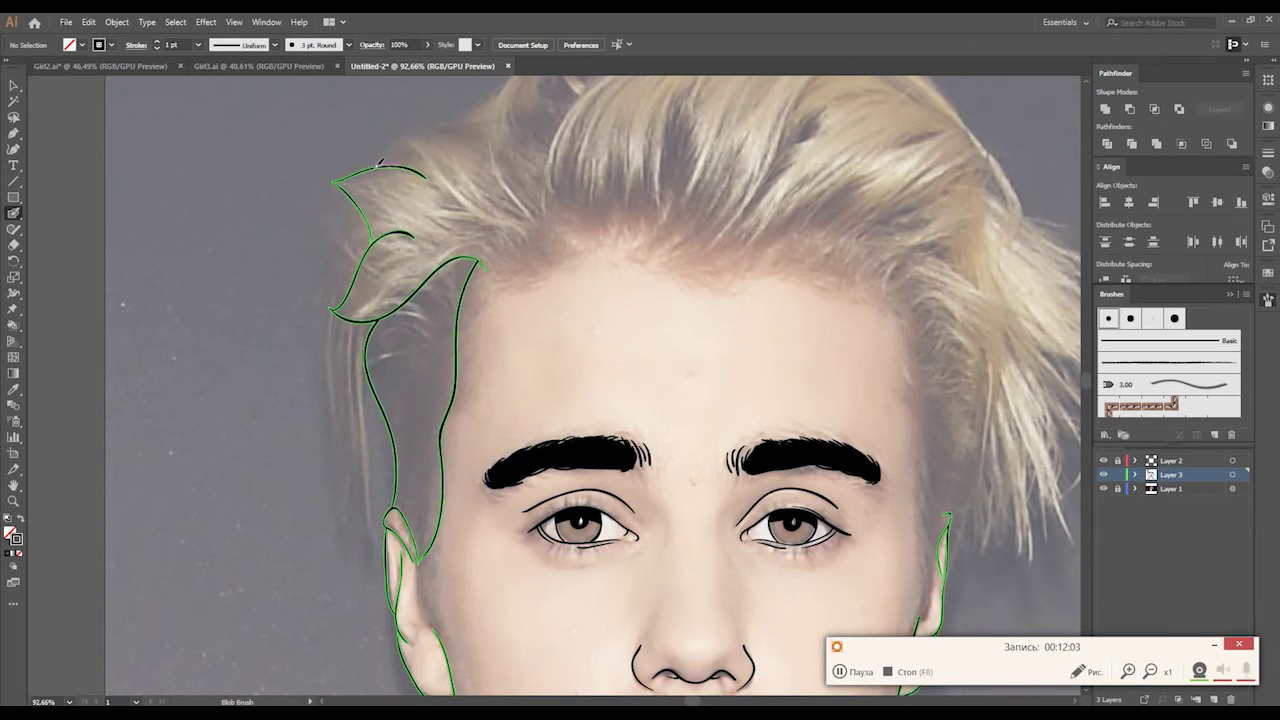
drag(437, 124, 497, 165)
drag(528, 220, 541, 223)
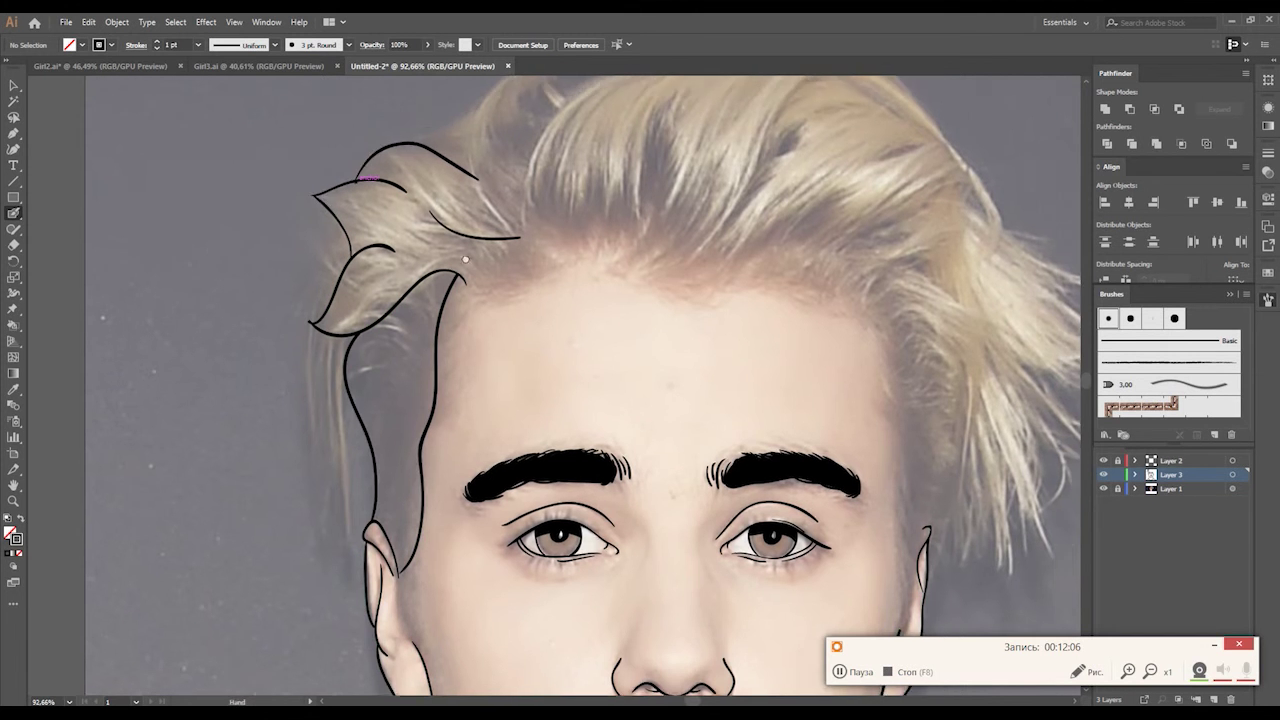
Replace a bad top segment with a new outline across the top of the hair.
drag(446, 123, 293, 228)
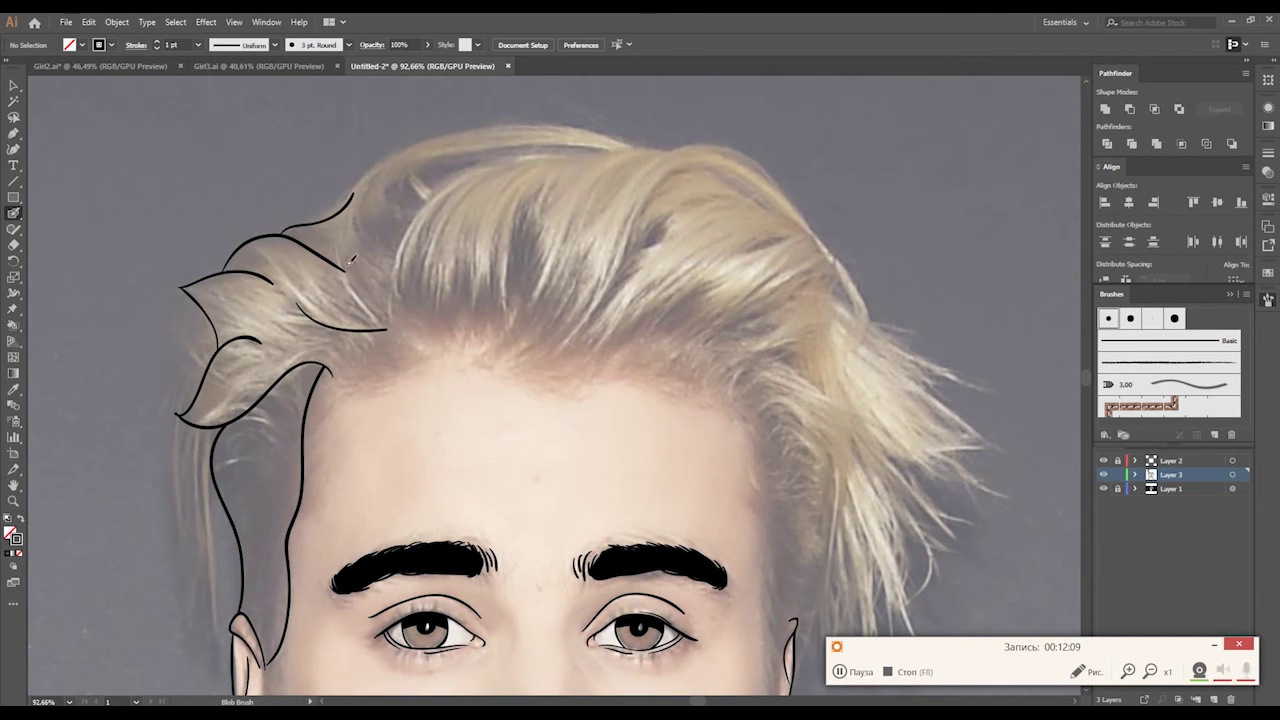
key(ctrl+z)
mouse_move(365, 178)
mouse_down()
mouse_move(548, 126)
mouse_move(648, 150)
mouse_up()
drag(694, 257, 491, 223)
scroll(222, 312, up, 1)
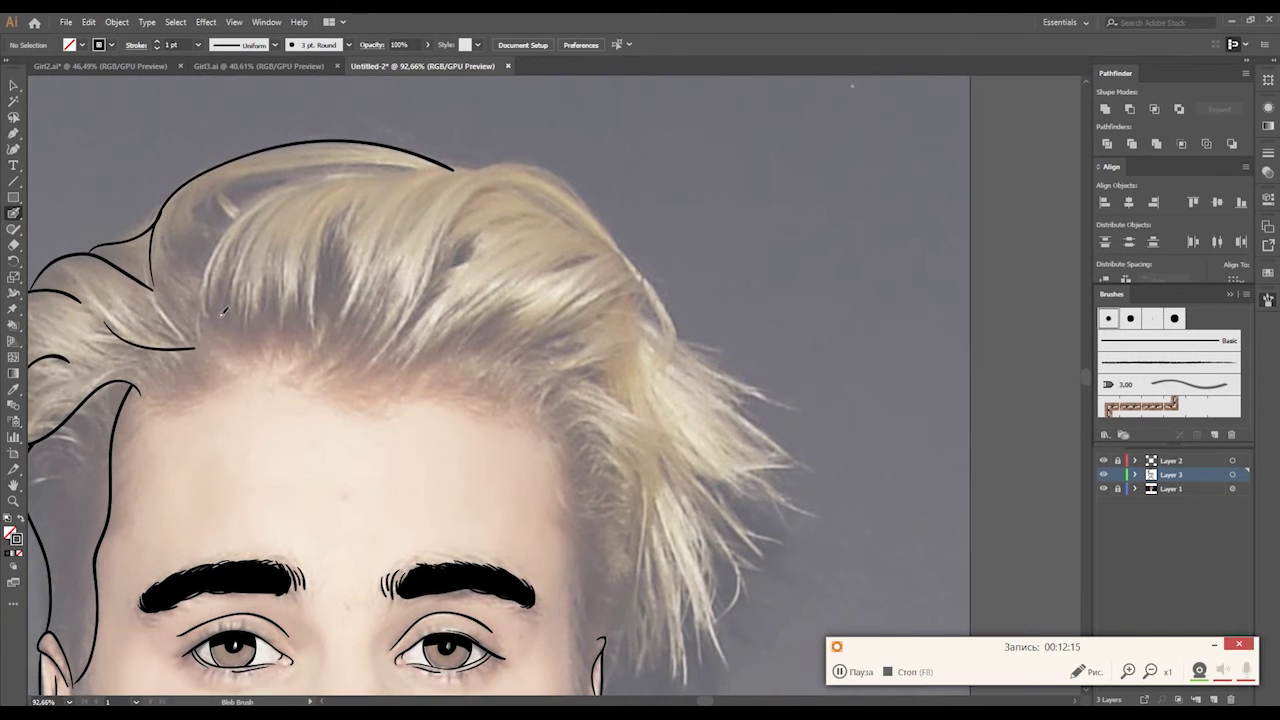
Add a strand from the hairline over the top and a short stroke on the left.
drag(200, 262, 422, 175)
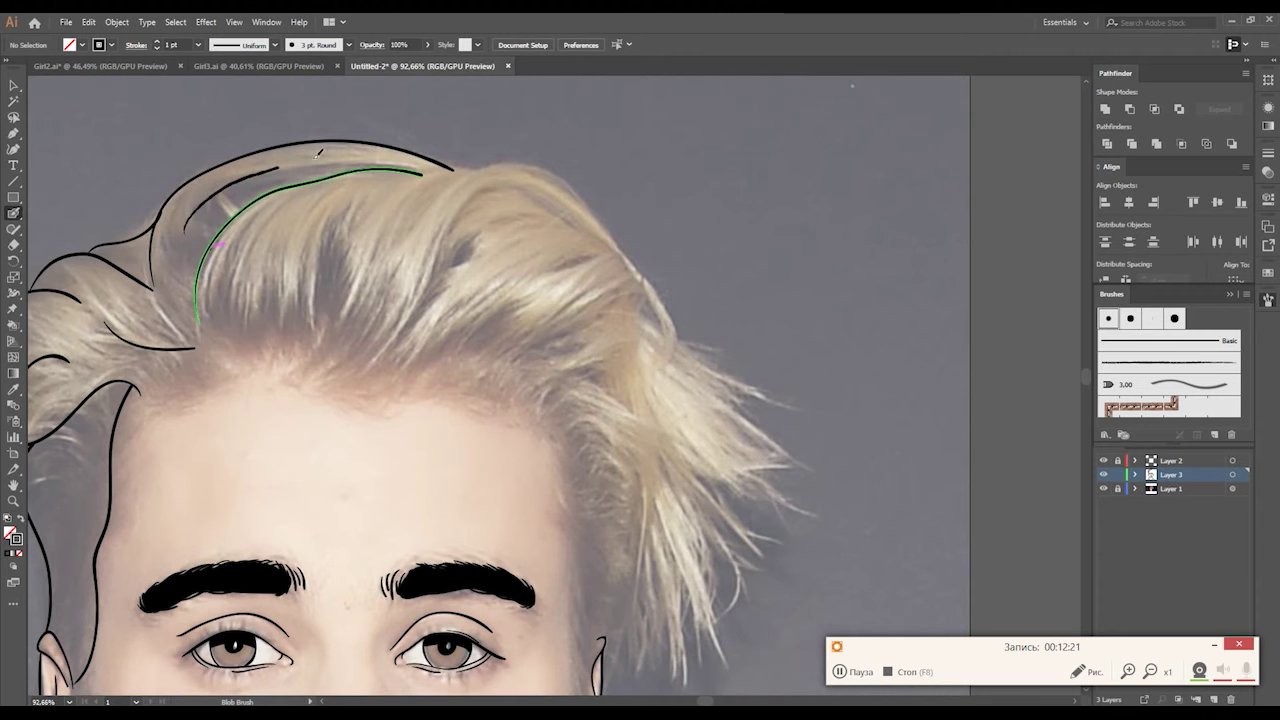
drag(185, 235, 228, 188)
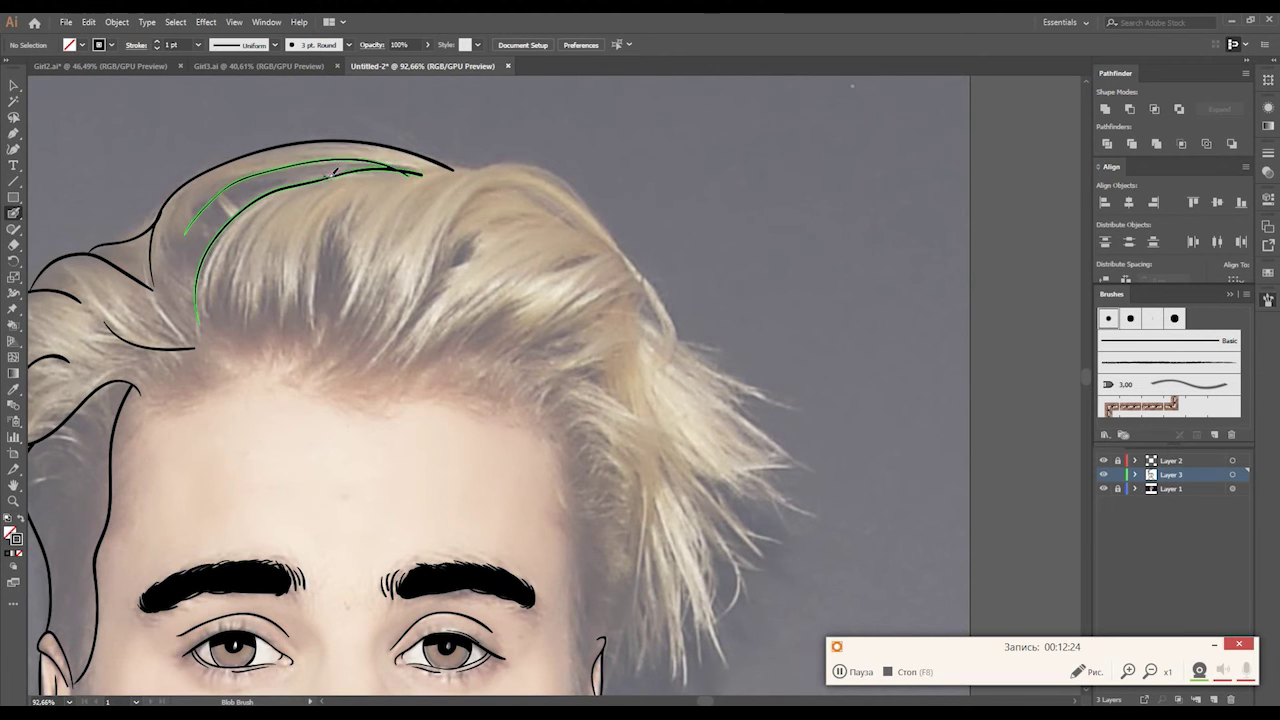
key(z)
click(316, 165)
key(shift+e)
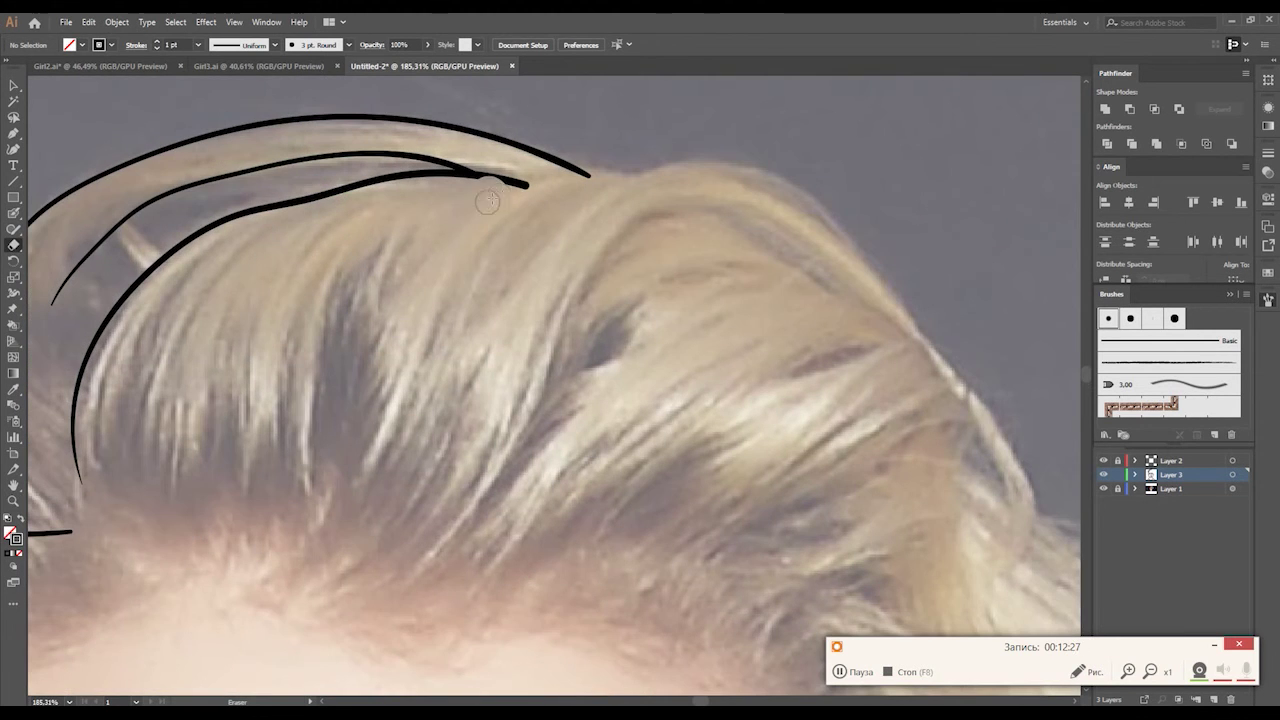
Erase the overshooting tip and a small tick from the upper hair strokes.
drag(505, 187, 508, 188)
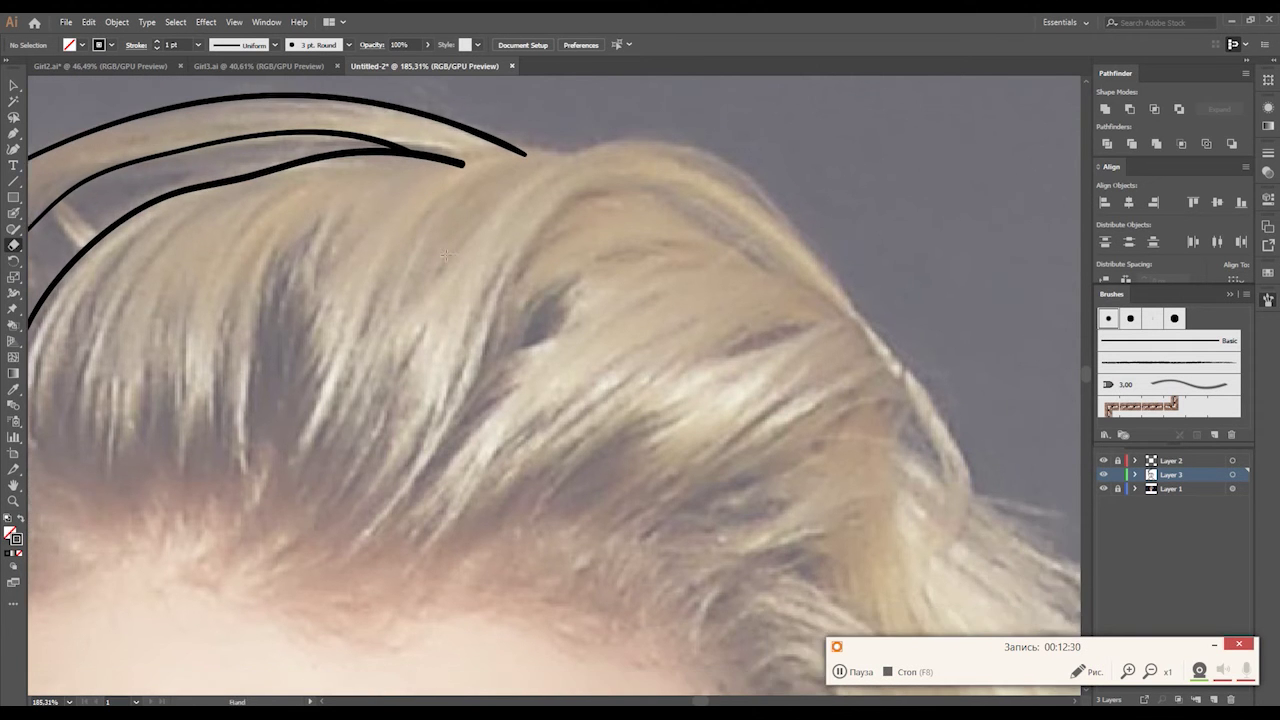
scroll(505, 260, down, 3)
scroll(359, 323, up, 3)
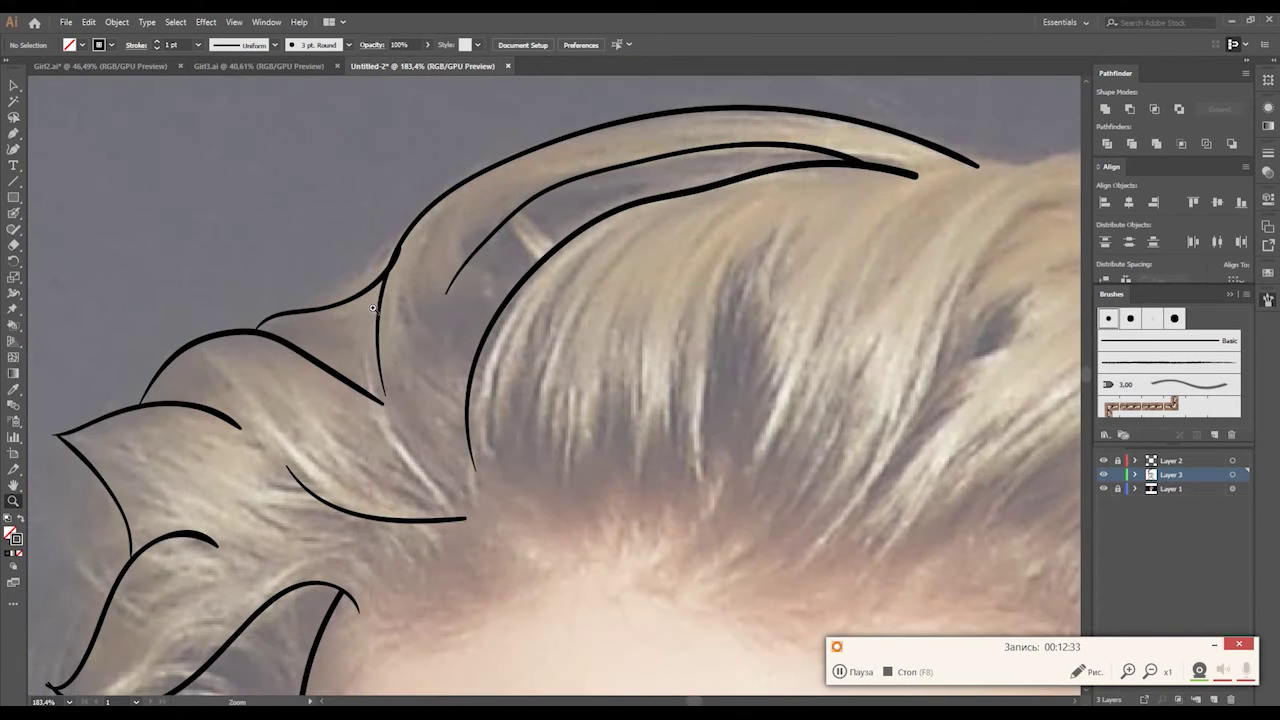
key(shift+b)
key(shift+e)
drag(418, 227, 410, 238)
Draw a curved strand sweeping down from the crown beside the existing hair line.
key(shift+b)
scroll(404, 287, down, 2)
scroll(410, 230, right, 3)
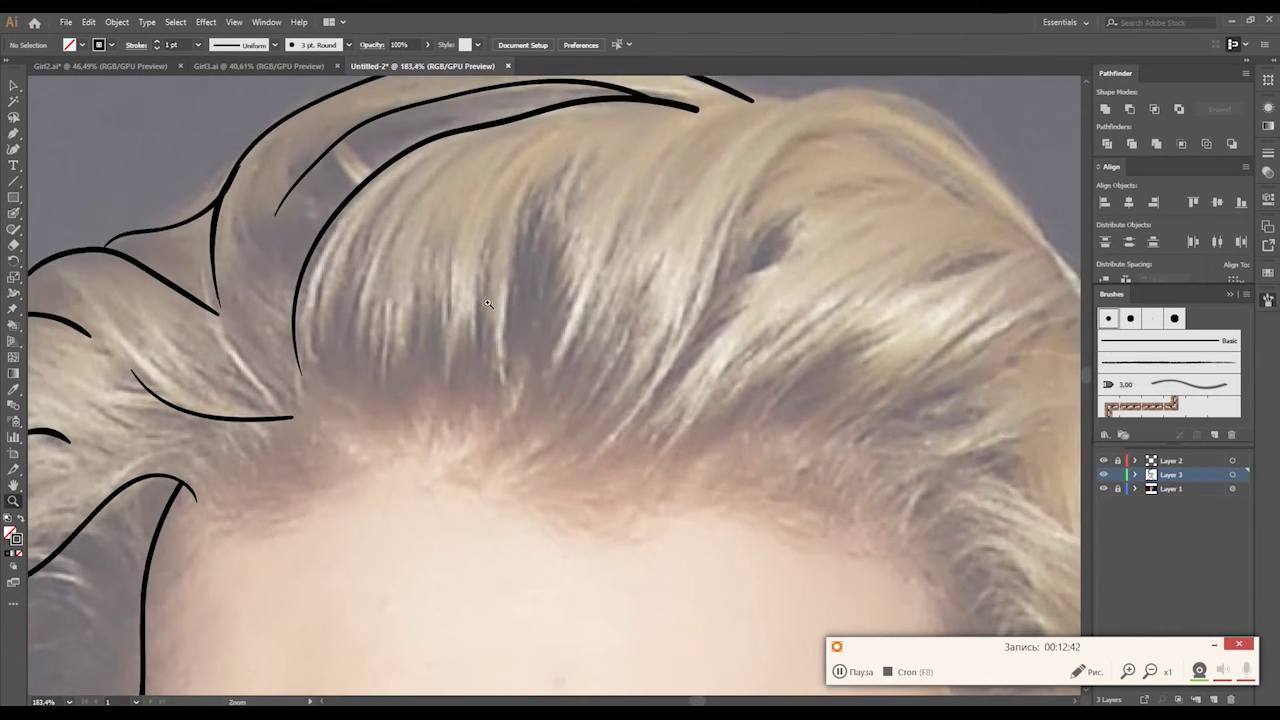
mouse_move(430, 155)
mouse_down()
mouse_move(336, 345)
mouse_move(337, 372)
mouse_up()
key(ctrl+z)
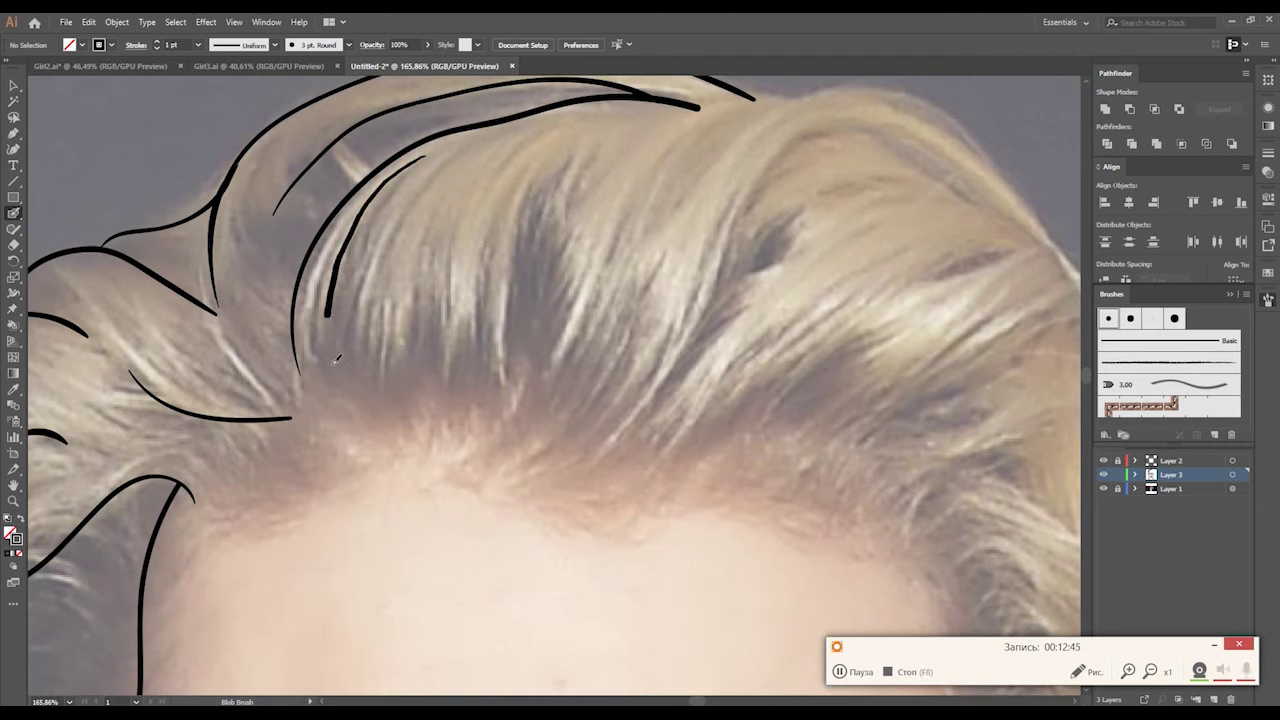
Add long hair strands across the top and left hair, and outline the crown's outer edge.
drag(450, 158, 378, 342)
scroll(380, 340, right, 4)
drag(460, 150, 383, 378)
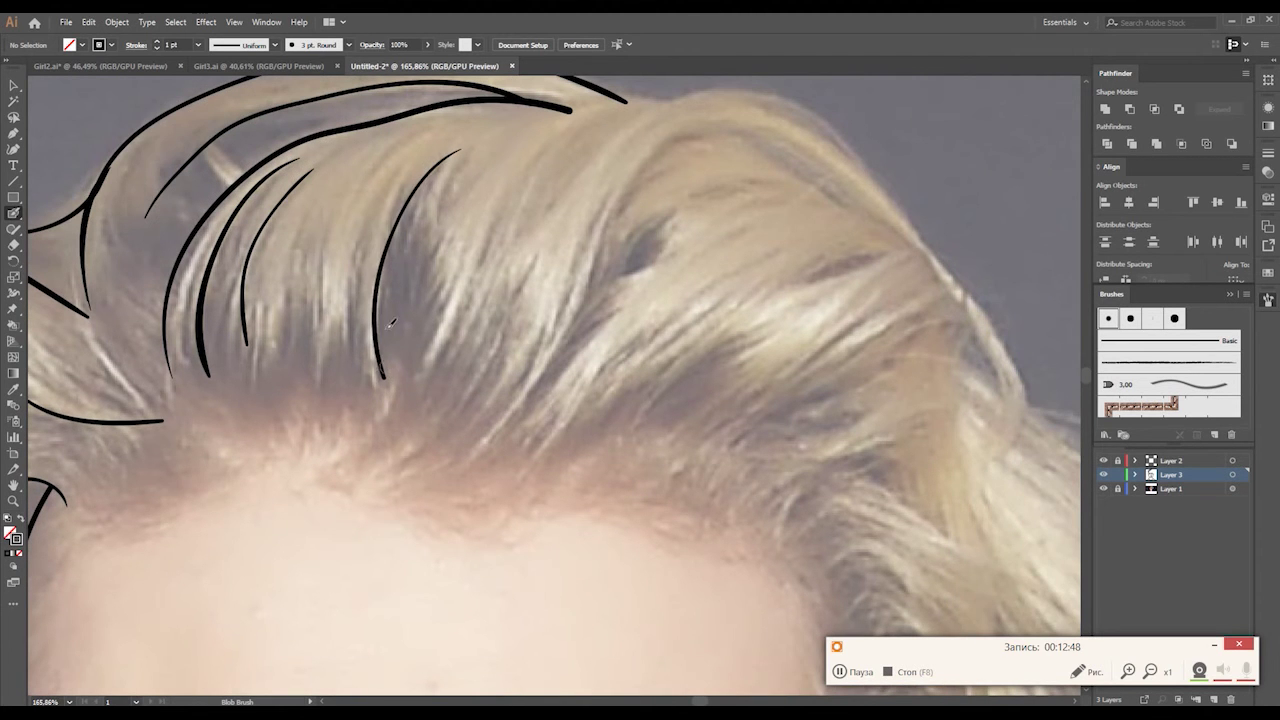
drag(405, 145, 324, 266)
drag(332, 330, 331, 353)
drag(311, 171, 293, 358)
drag(543, 233, 330, 290)
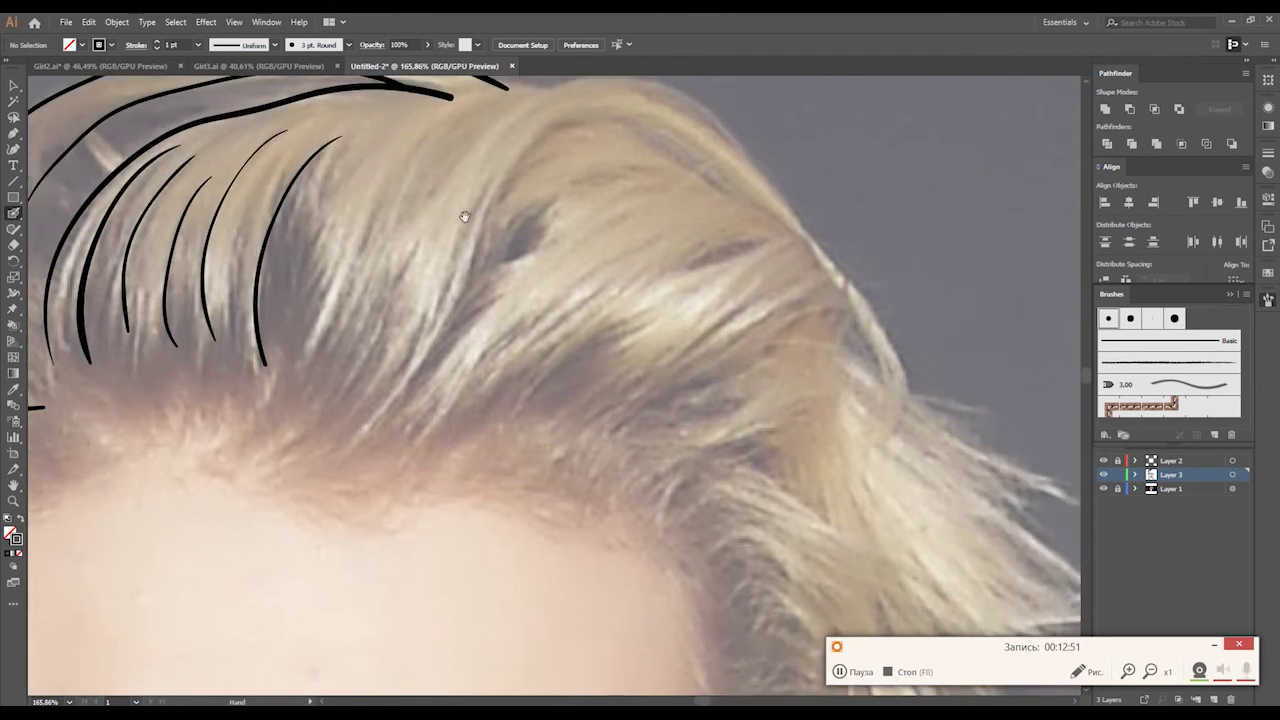
mouse_move(213, 406)
mouse_down()
mouse_move(322, 208)
mouse_move(443, 160)
mouse_up()
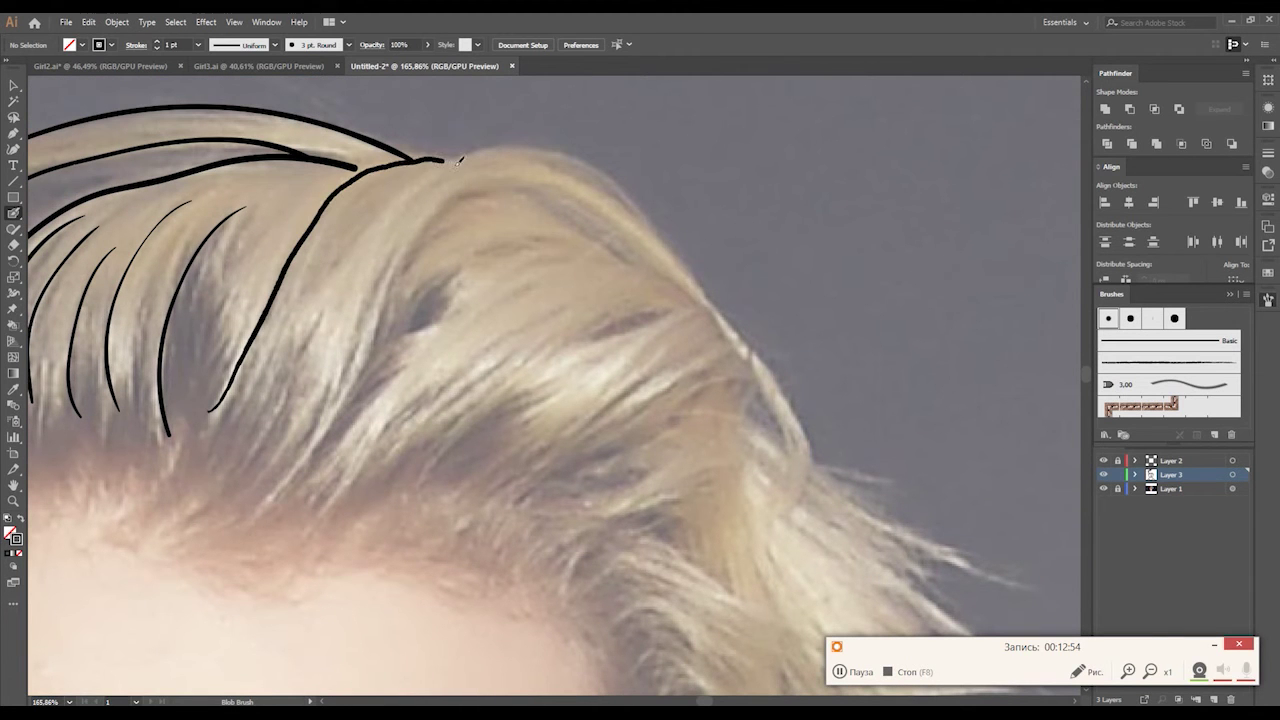
drag(295, 420, 358, 286)
drag(378, 244, 820, 440)
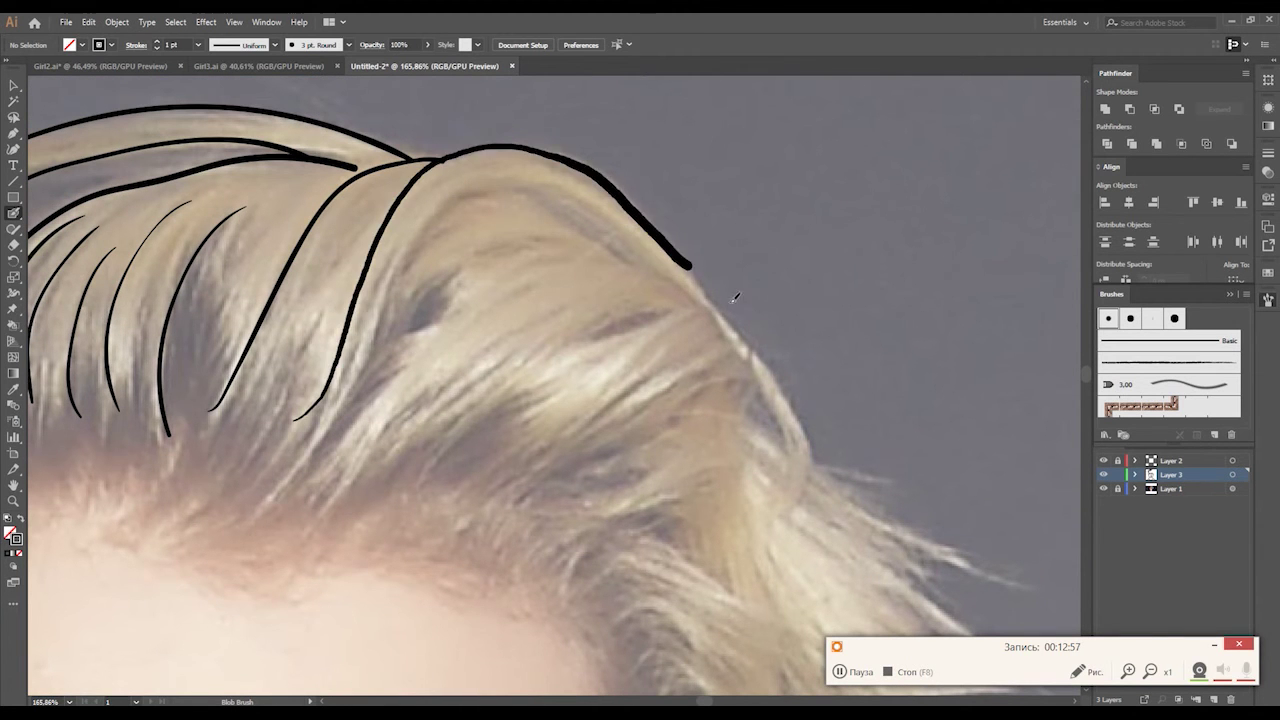
key(ctrl+z)
key(ctrl+z)
mouse_move(268, 424)
mouse_down()
mouse_move(510, 142)
mouse_move(725, 312)
mouse_move(812, 505)
mouse_up()
Draw curved strands sweeping up and right to the hair outline across the crown.
mouse_move(618, 385)
mouse_down()
mouse_move(586, 351)
mouse_move(524, 331)
mouse_up()
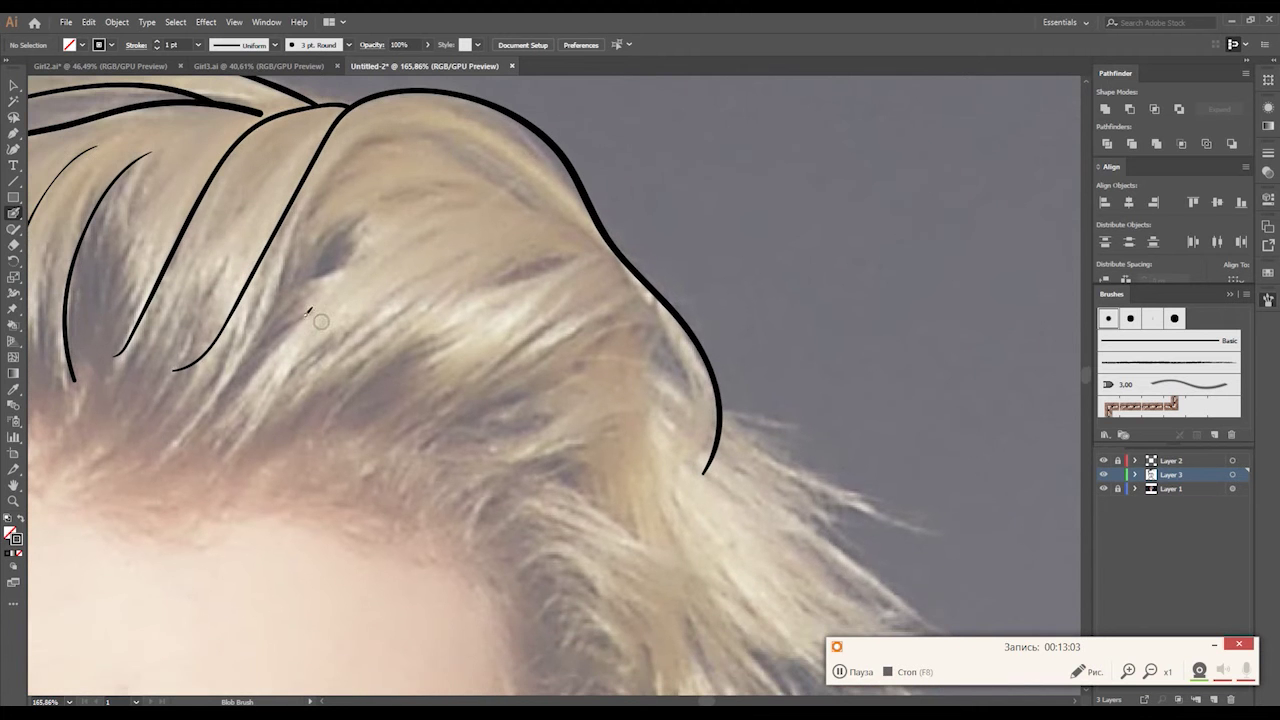
mouse_move(290, 320)
mouse_down()
mouse_move(400, 256)
mouse_move(614, 244)
mouse_up()
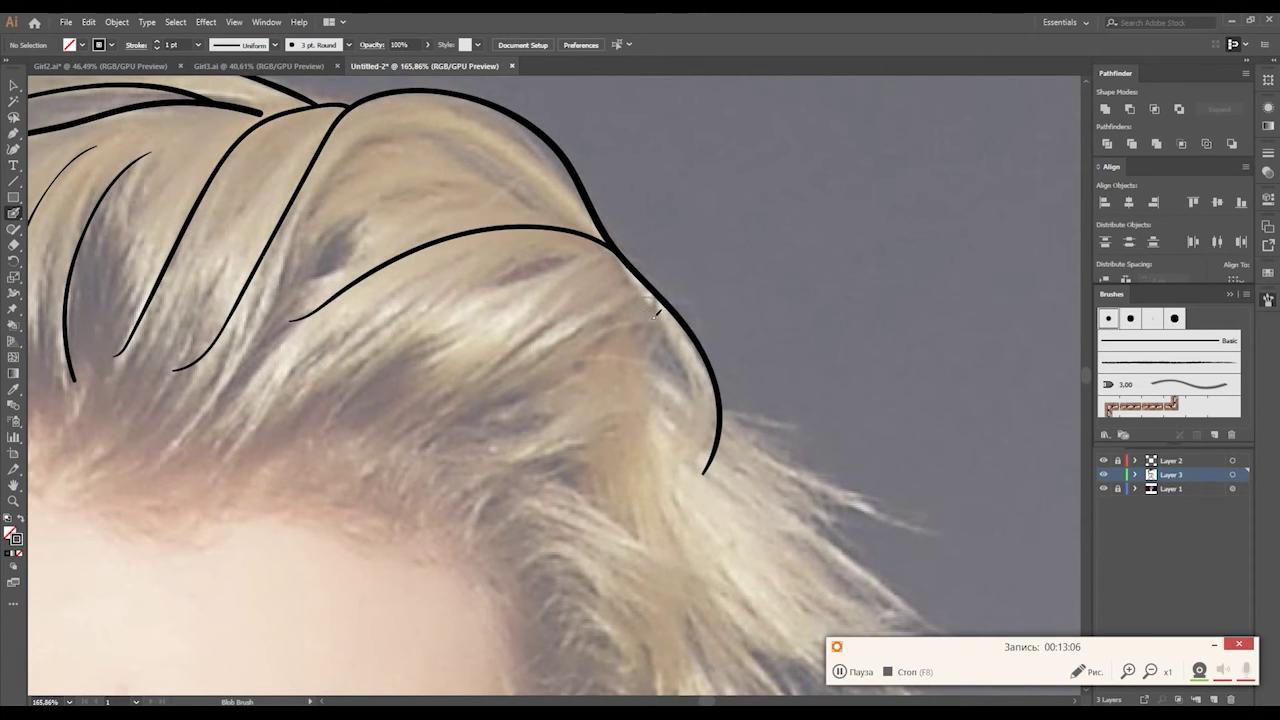
drag(656, 314, 610, 286)
drag(455, 434, 626, 281)
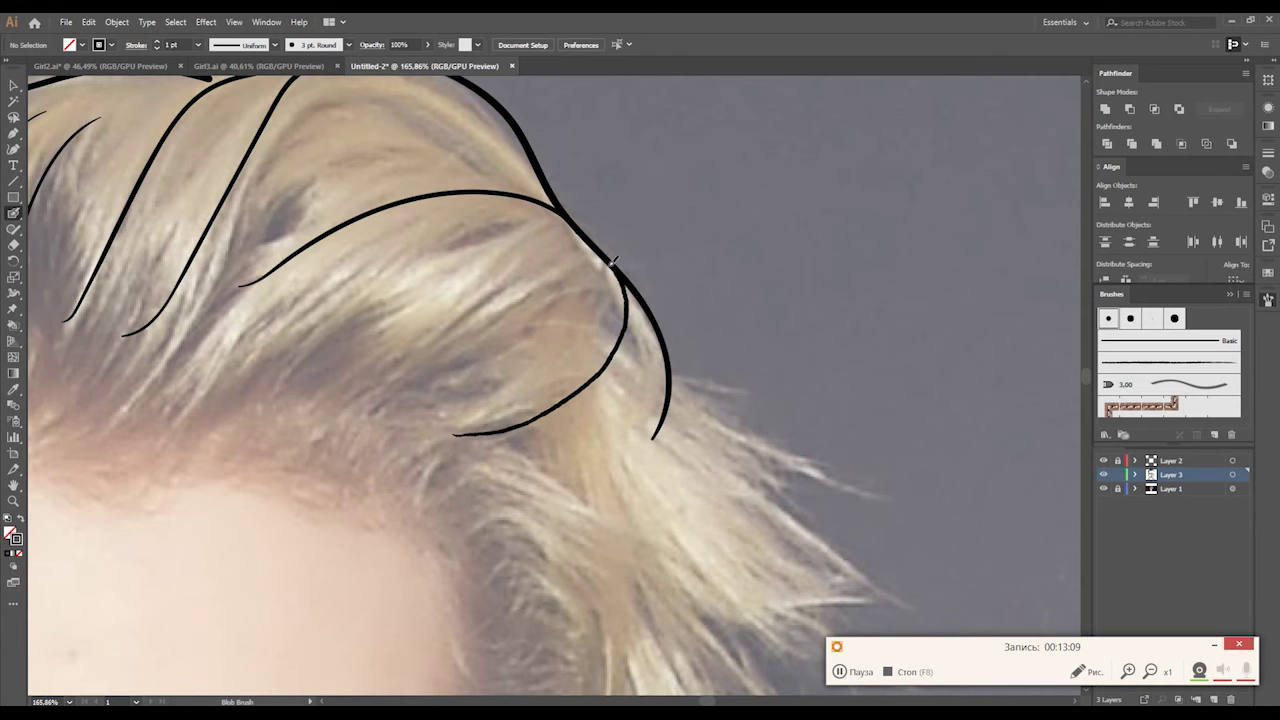
drag(247, 350, 405, 228)
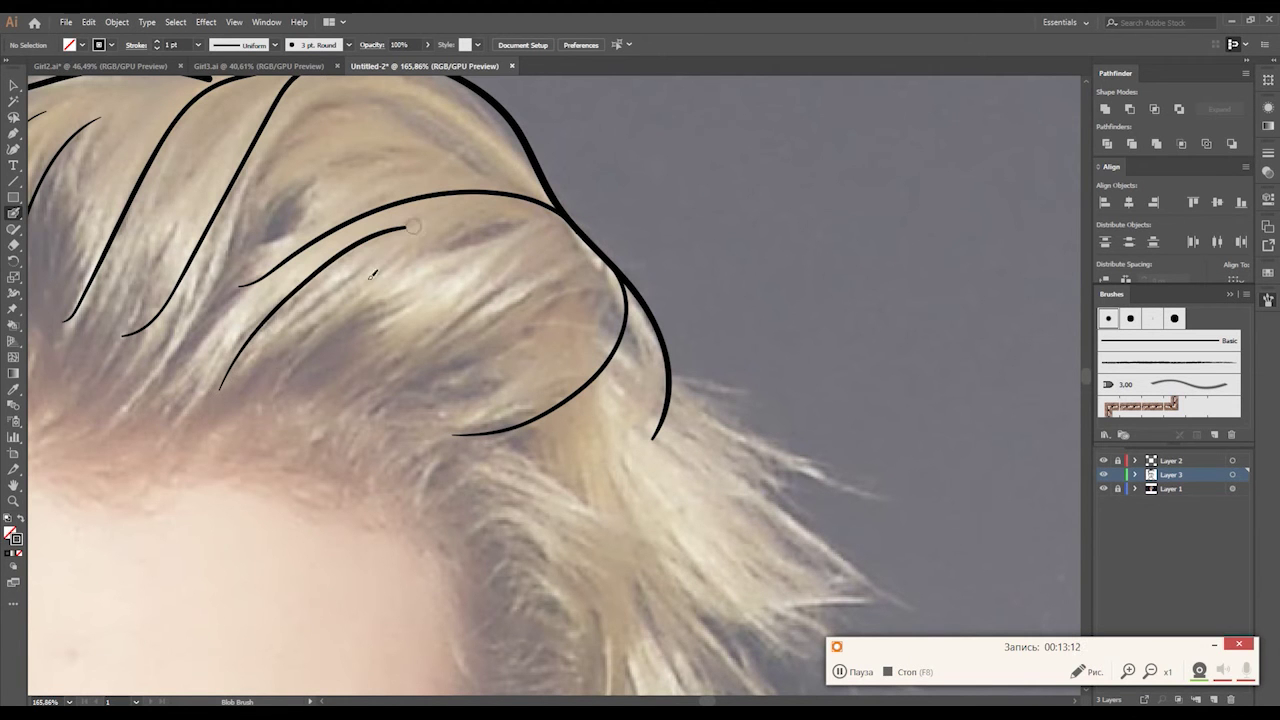
drag(278, 365, 507, 220)
drag(323, 357, 383, 300)
drag(413, 390, 588, 284)
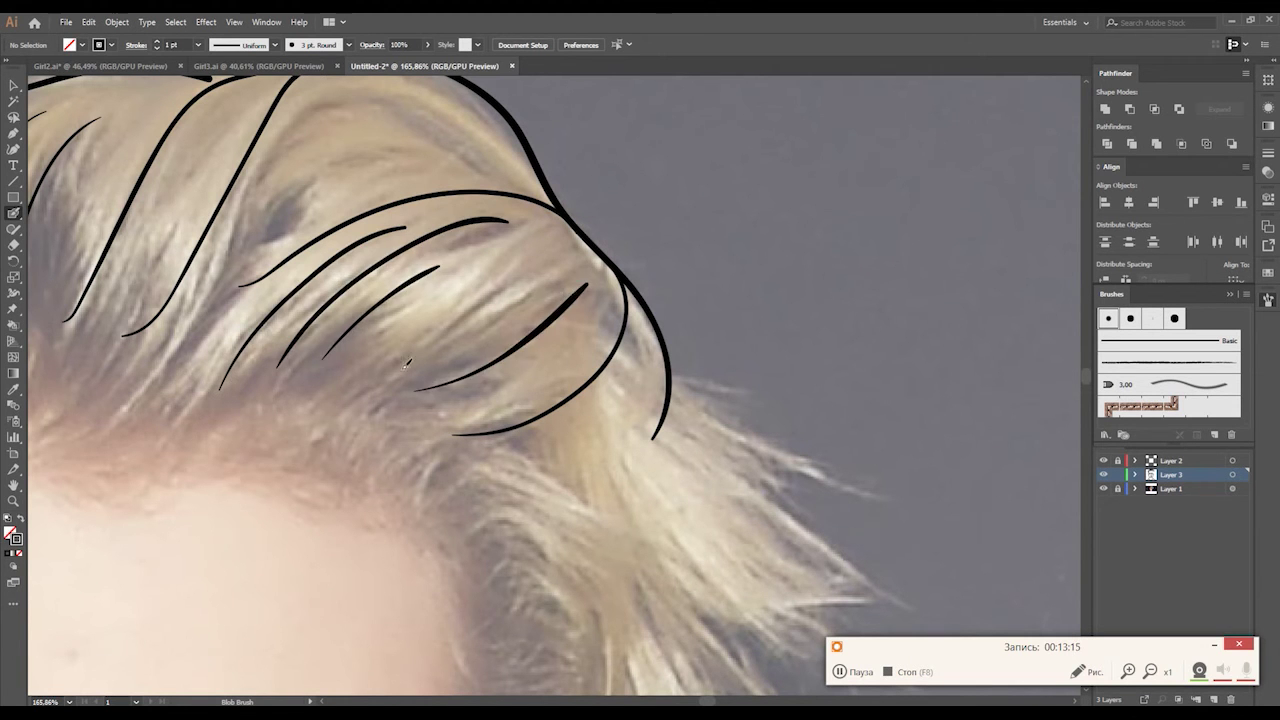
drag(403, 367, 551, 289)
drag(445, 314, 503, 287)
Add more parallel strand lines near the top and middle of the hair.
drag(373, 174, 390, 295)
drag(310, 258, 496, 218)
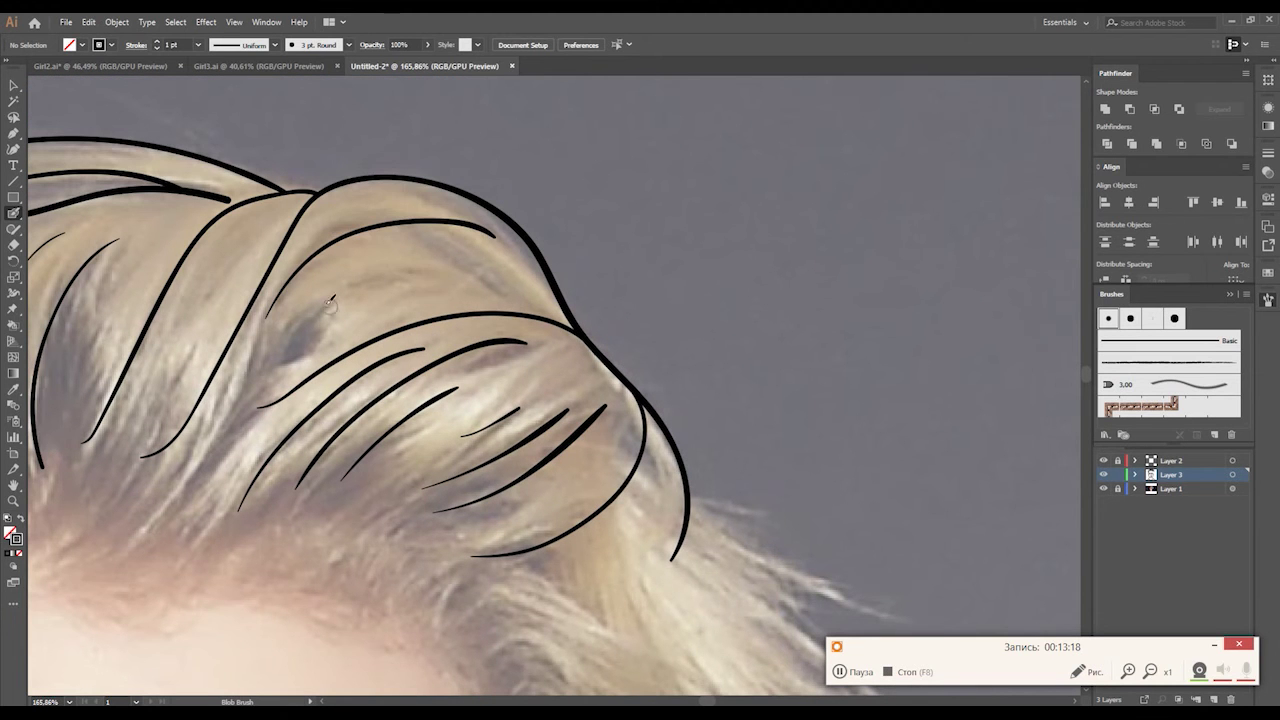
drag(326, 314, 504, 248)
drag(405, 292, 494, 291)
mouse_move(129, 394)
mouse_down()
mouse_move(347, 385)
mouse_move(470, 254)
mouse_up()
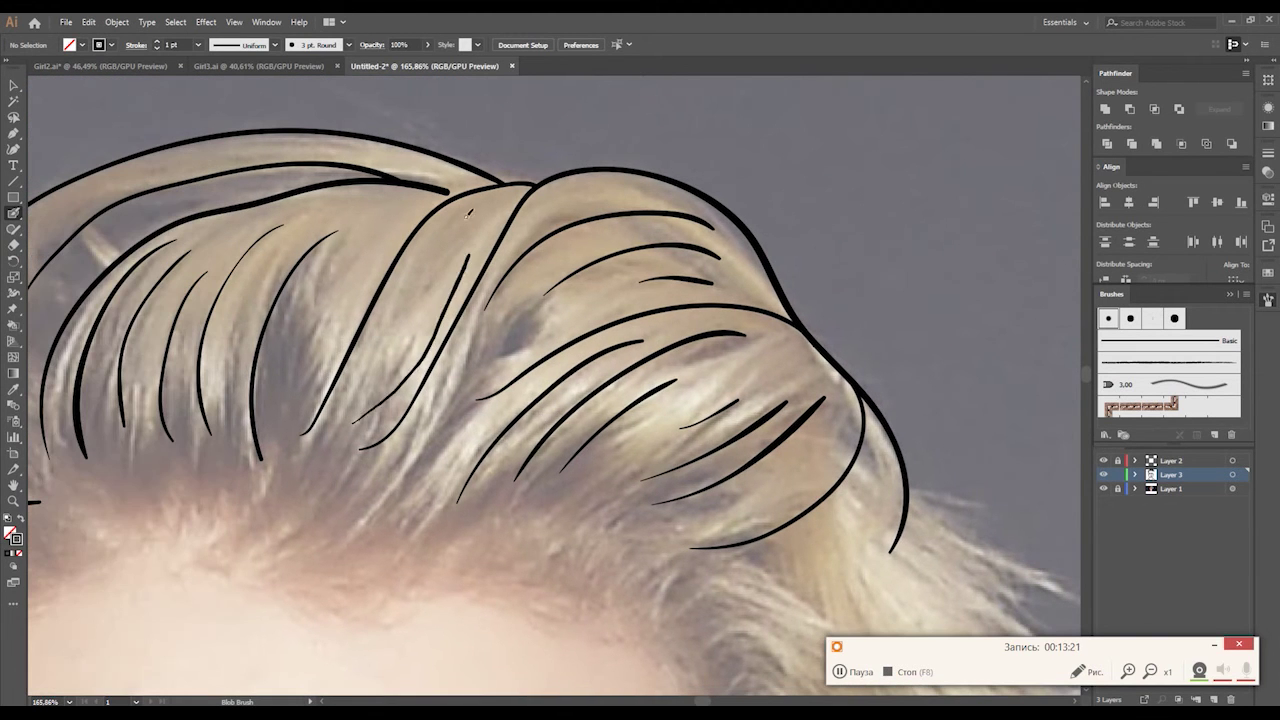
drag(372, 385, 442, 266)
mouse_move(392, 304)
mouse_down()
mouse_move(456, 220)
mouse_move(468, 296)
mouse_move(500, 288)
mouse_up()
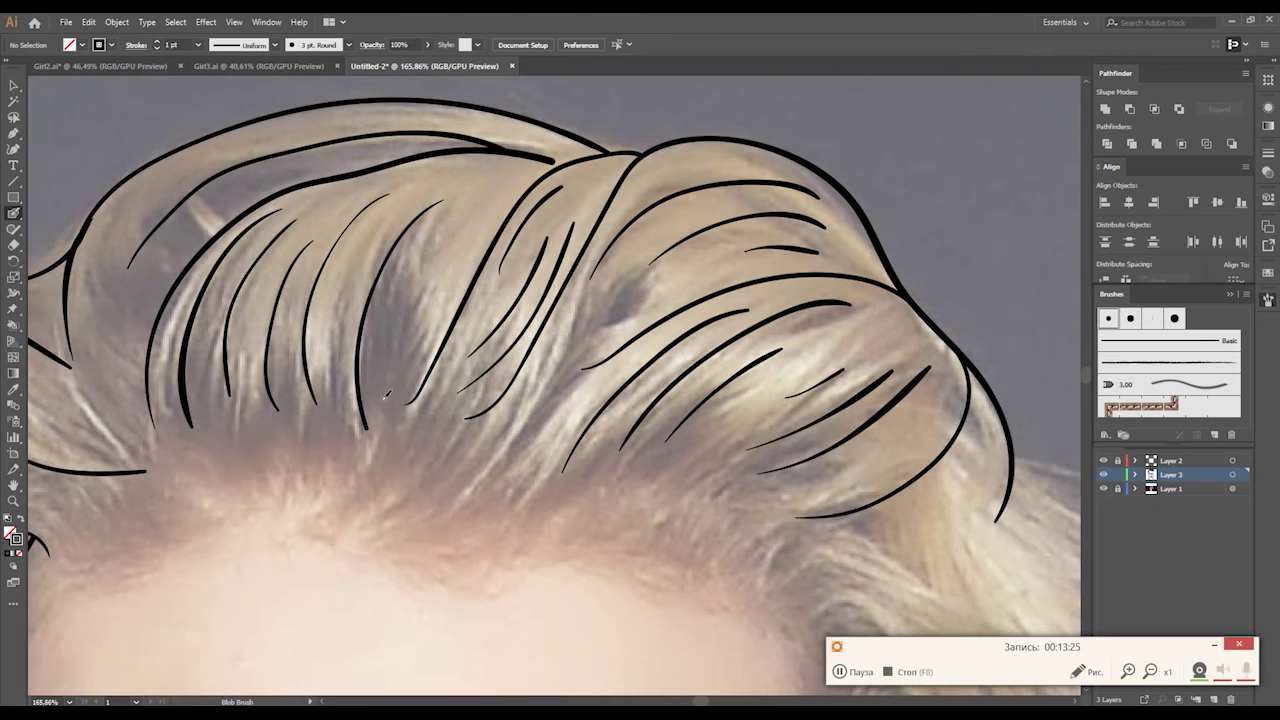
drag(387, 395, 447, 244)
mouse_move(385, 359)
mouse_down()
mouse_move(455, 223)
mouse_move(735, 199)
mouse_up()
key(ctrl+z)
Add short thin strands inside the left-side curls, redrawing any misplaced strokes.
drag(422, 388, 425, 214)
key(ctrl+z)
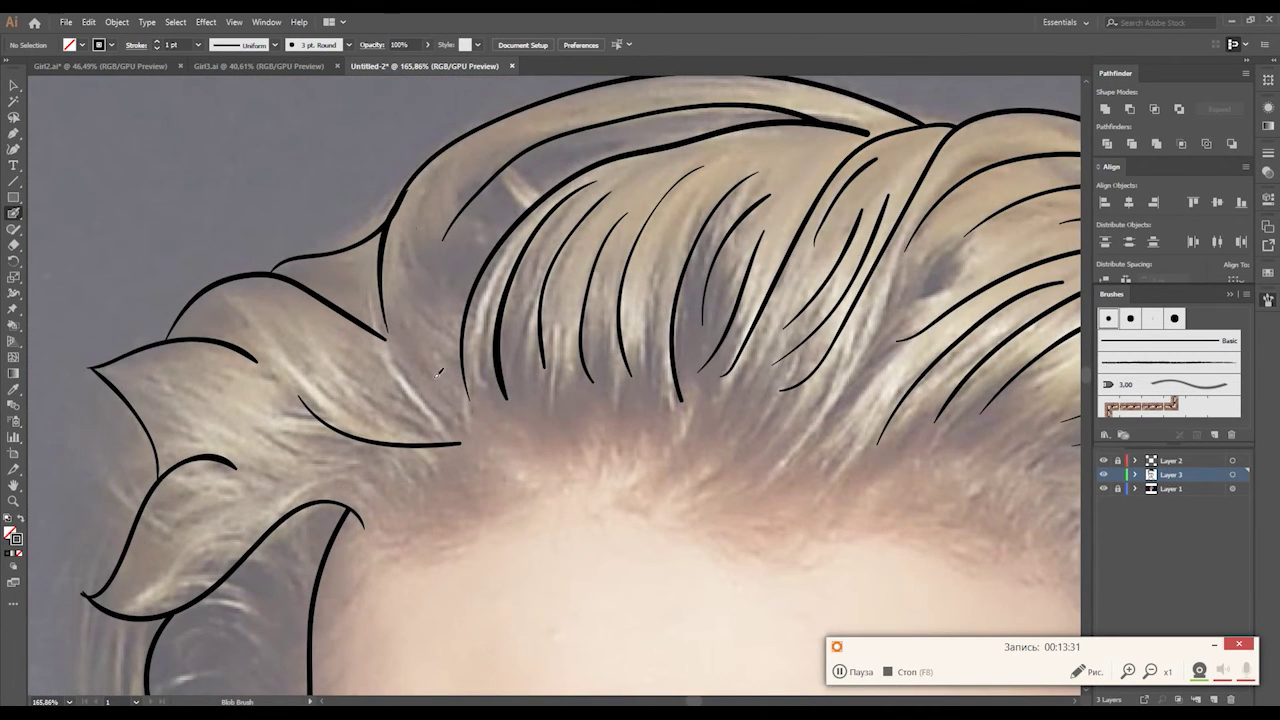
drag(430, 372, 413, 226)
drag(306, 346, 418, 424)
key(ctrl+z)
mouse_move(308, 380)
mouse_down()
mouse_move(428, 428)
mouse_move(430, 405)
mouse_up()
mouse_move(134, 372)
mouse_down()
mouse_move(226, 297)
mouse_move(322, 316)
mouse_up()
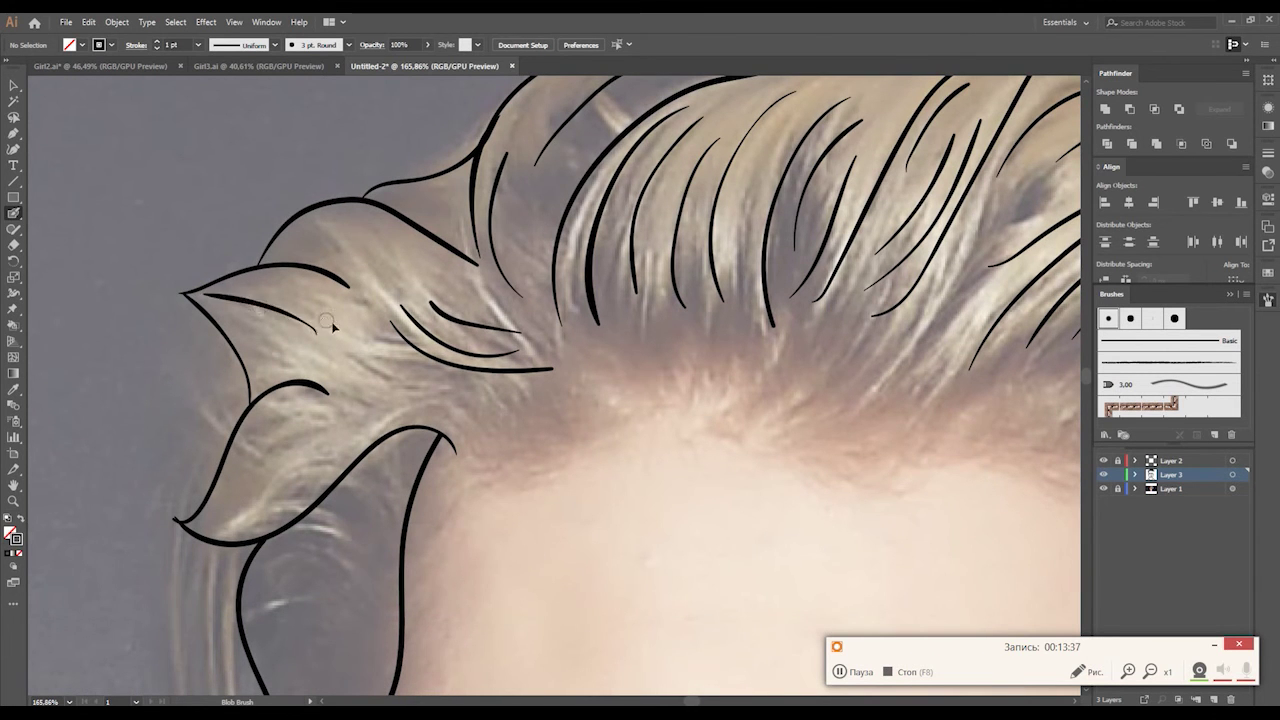
key(ctrl+z)
drag(236, 276, 346, 290)
drag(220, 296, 334, 310)
key(ctrl+z)
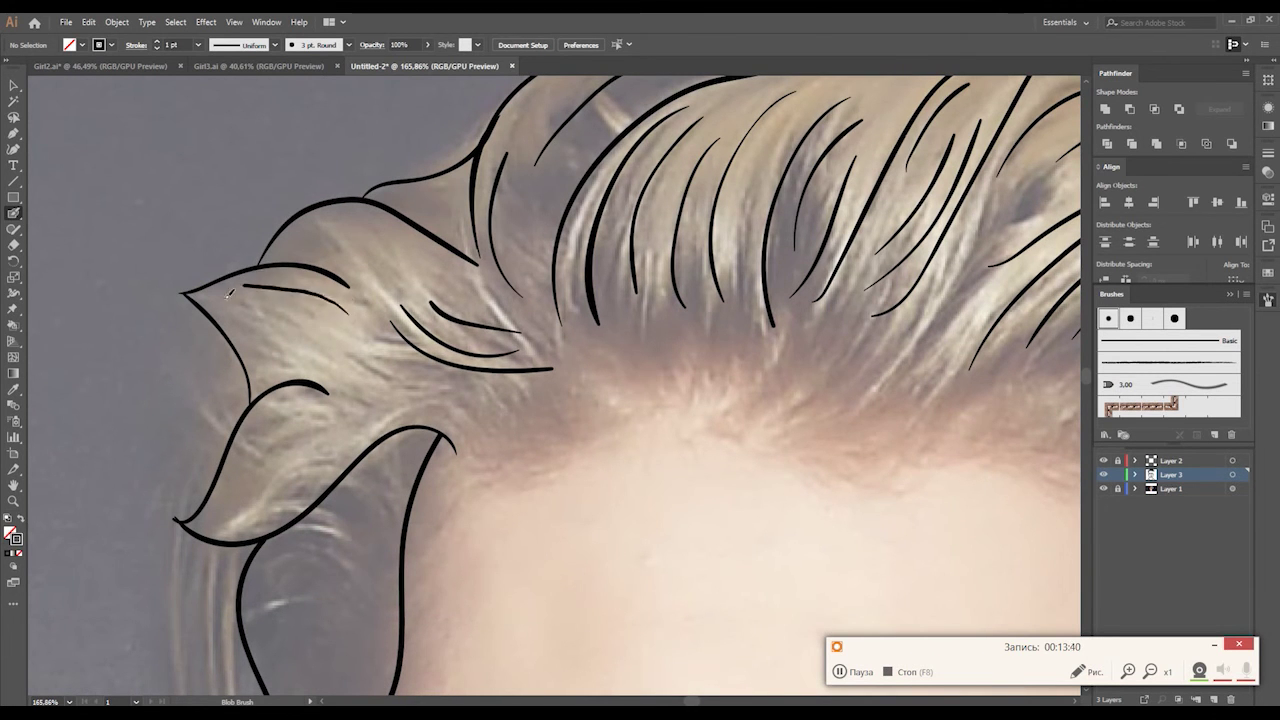
mouse_move(220, 296)
mouse_down()
mouse_move(334, 310)
mouse_move(239, 296)
mouse_up()
key(ctrl+z)
drag(346, 314, 234, 299)
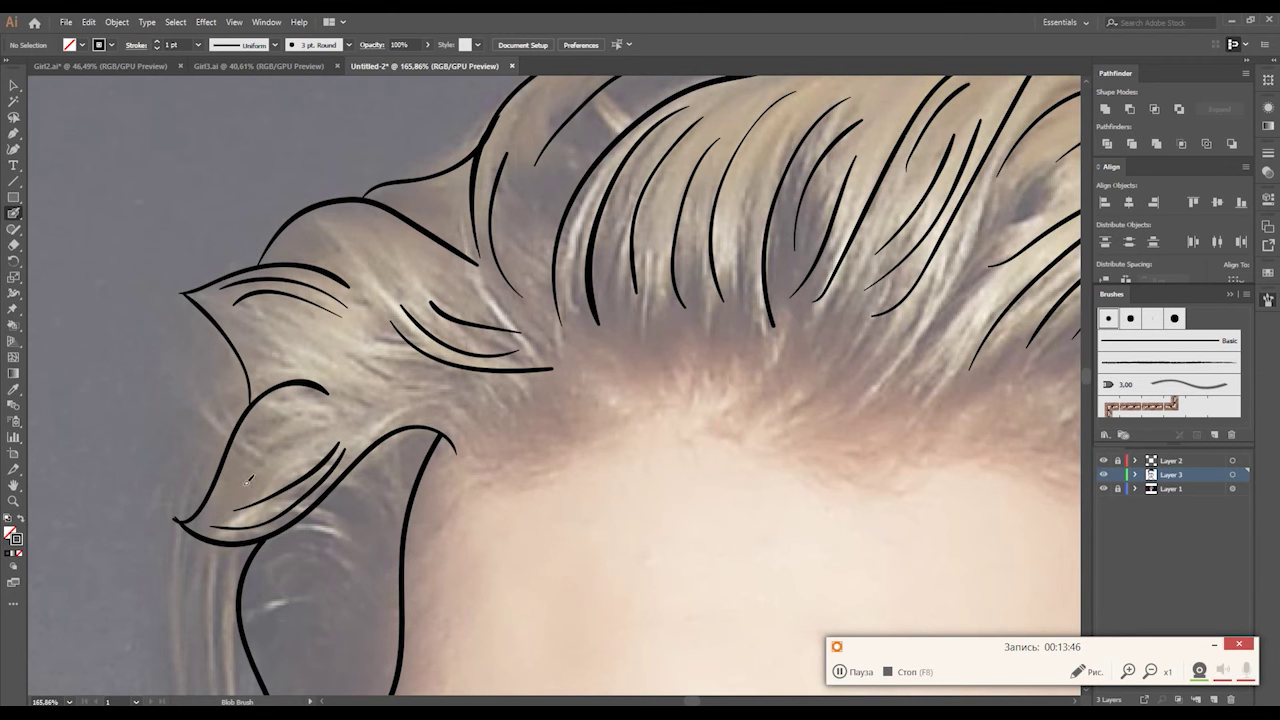
Draw a straight right-side hair line from the ear up to the hairline.
drag(445, 439, 197, 343)
scroll(466, 286, right, 5)
scroll(531, 357, right, 5)
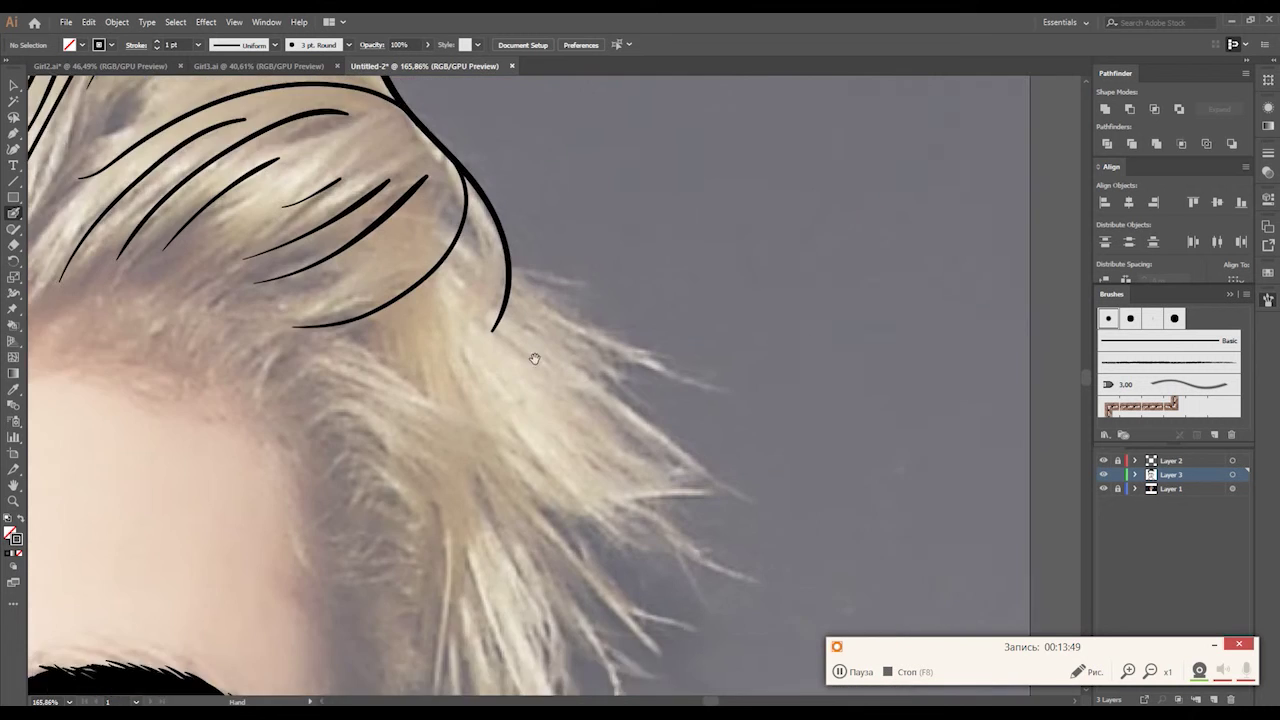
scroll(390, 320, down, 3)
scroll(390, 320, up, 3)
key(shift+b)
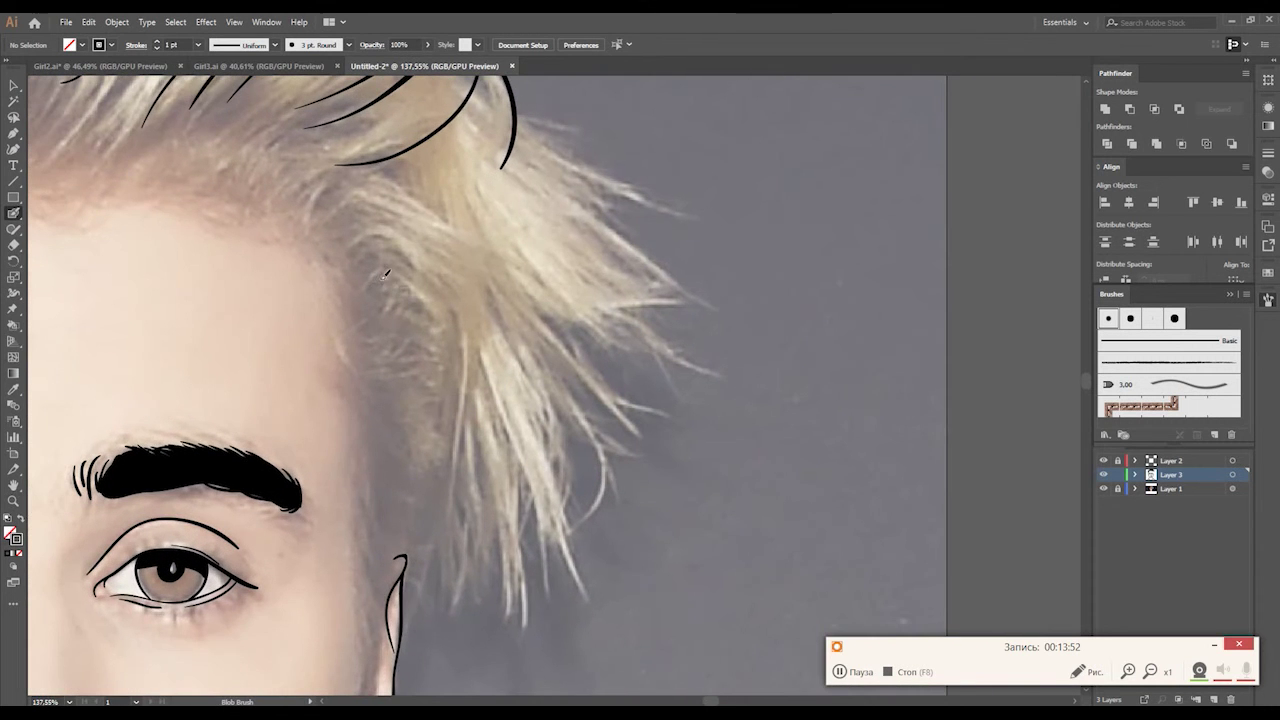
mouse_move(389, 464)
mouse_down()
mouse_move(403, 442)
mouse_move(517, 453)
mouse_up()
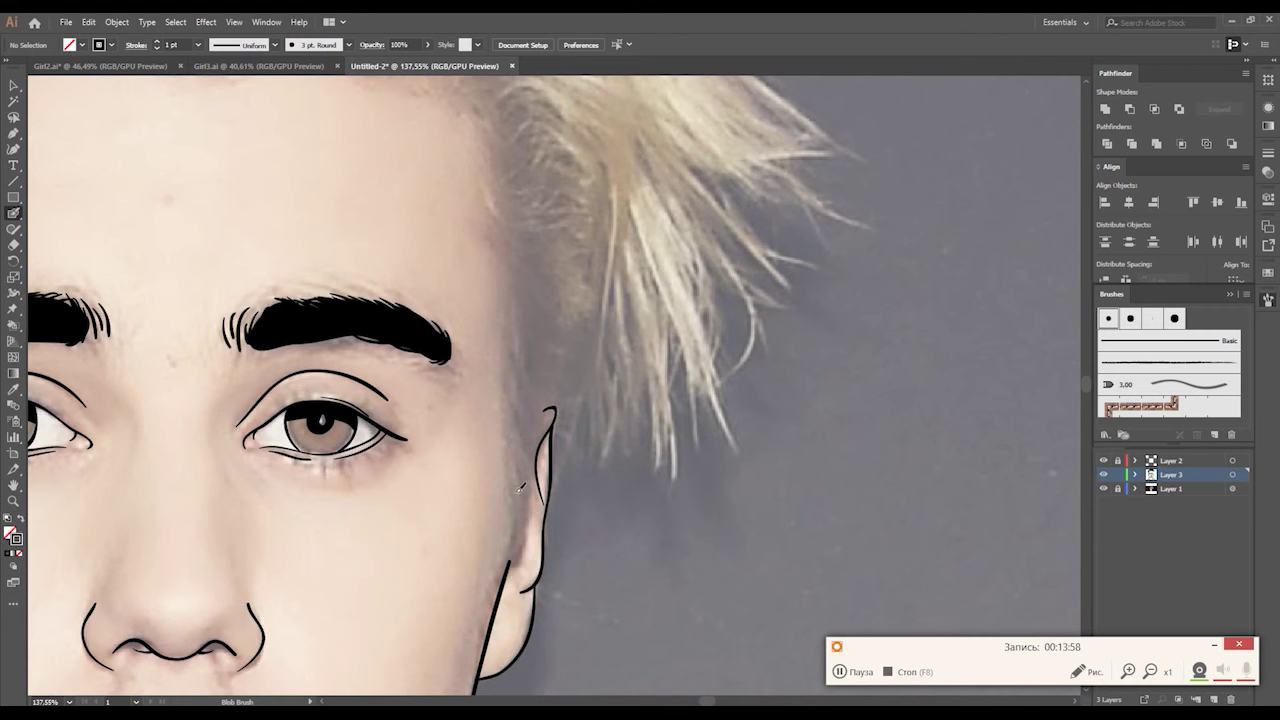
drag(519, 488, 534, 143)
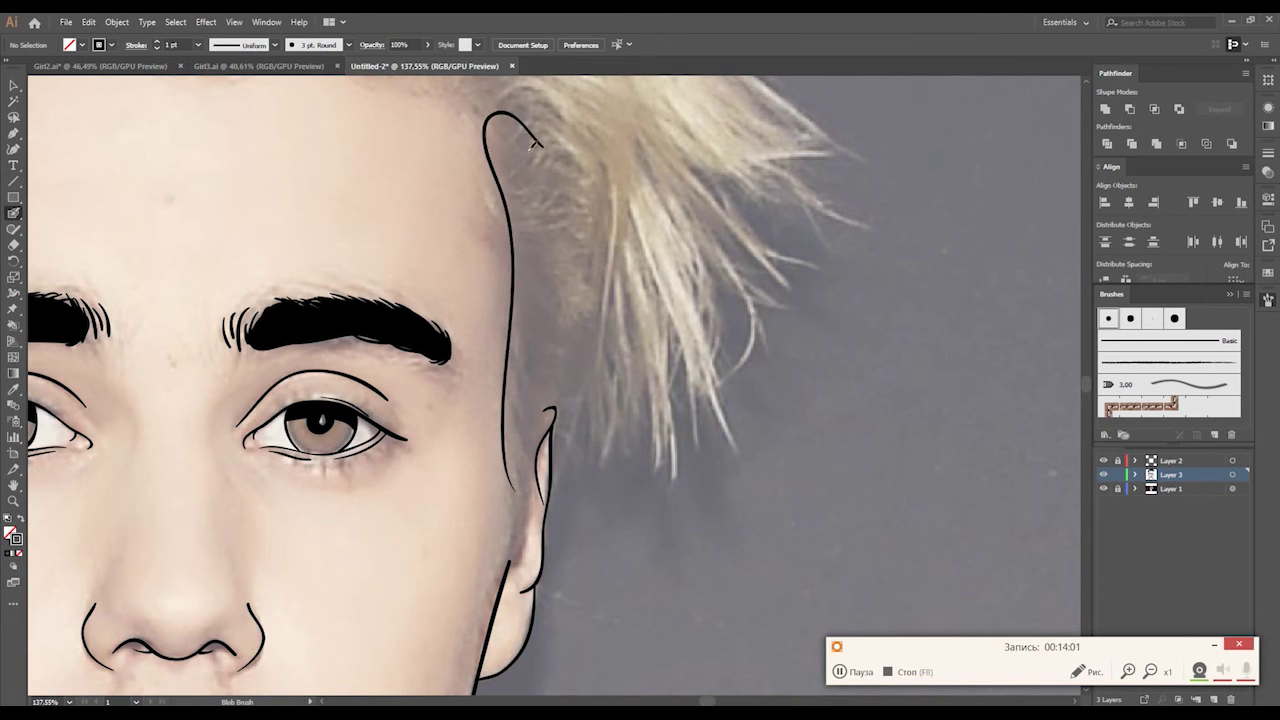
key(ctrl+z)
drag(485, 106, 519, 498)
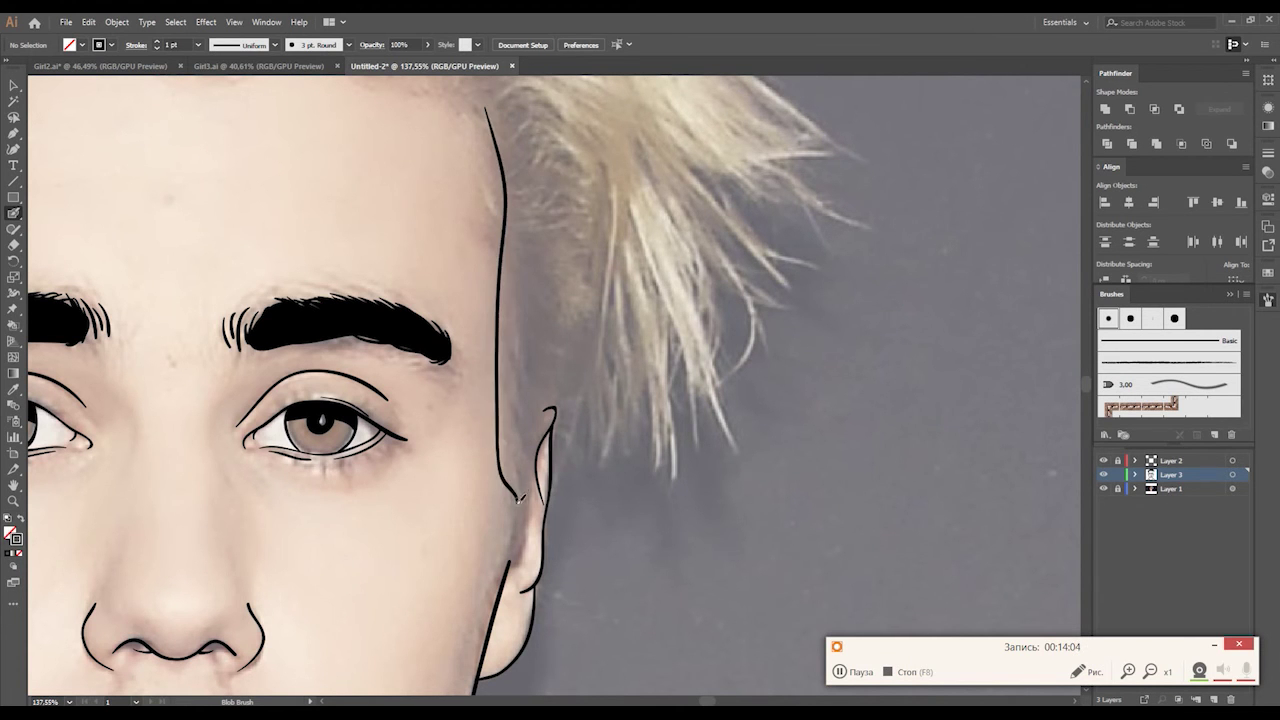
drag(553, 368, 536, 231)
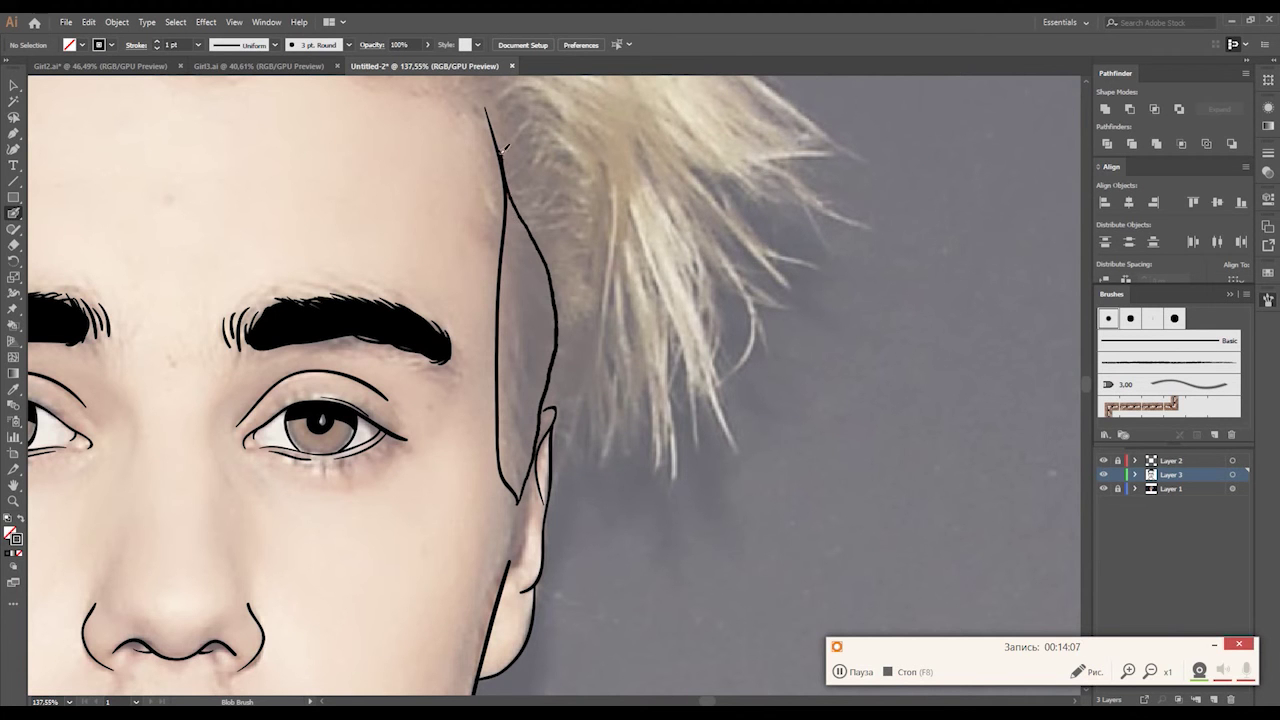
Trim the line's thin top tip, then draw pointed spikes up the right side hair, erasing the hooked tip.
key(shift+e)
drag(482, 108, 484, 112)
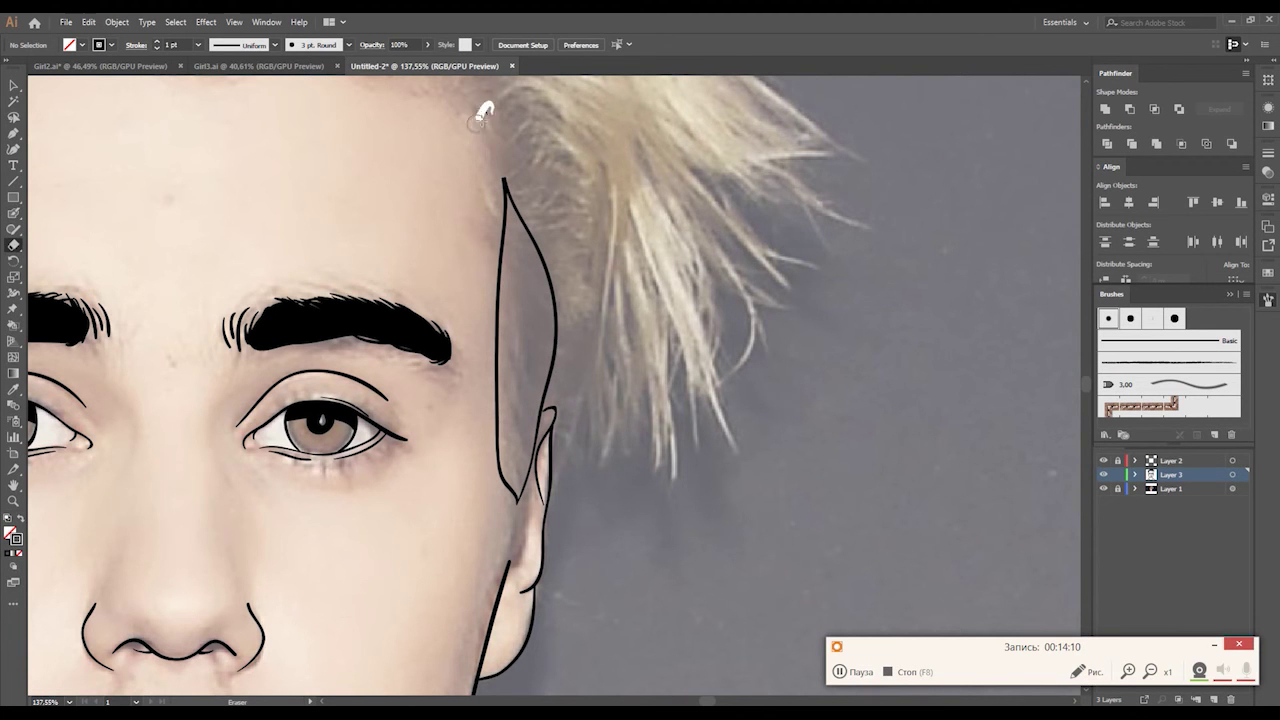
key(shift+b)
mouse_move(559, 316)
mouse_down()
mouse_move(467, 340)
mouse_move(512, 298)
mouse_move(515, 392)
mouse_move(545, 156)
mouse_up()
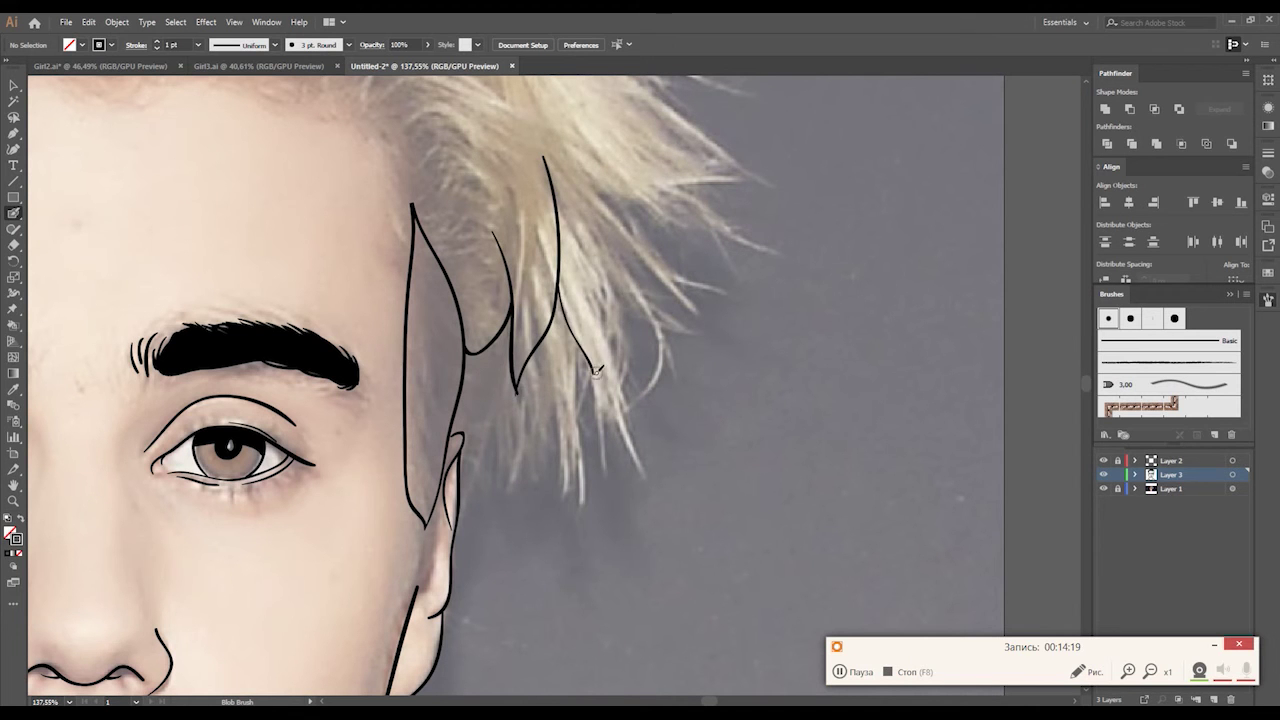
mouse_move(597, 372)
mouse_down()
mouse_move(580, 143)
mouse_move(538, 358)
mouse_move(692, 357)
mouse_move(503, 258)
mouse_up()
drag(514, 172, 640, 243)
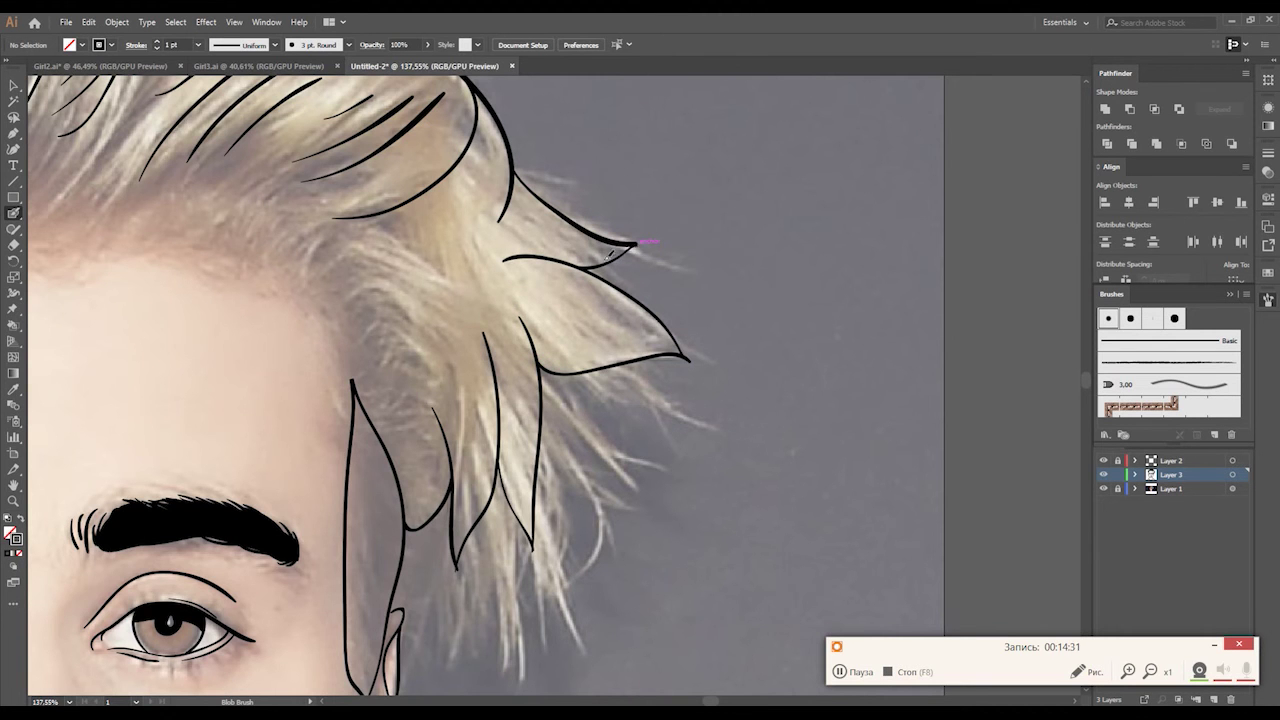
scroll(635, 240, up, 3)
key(shift+e)
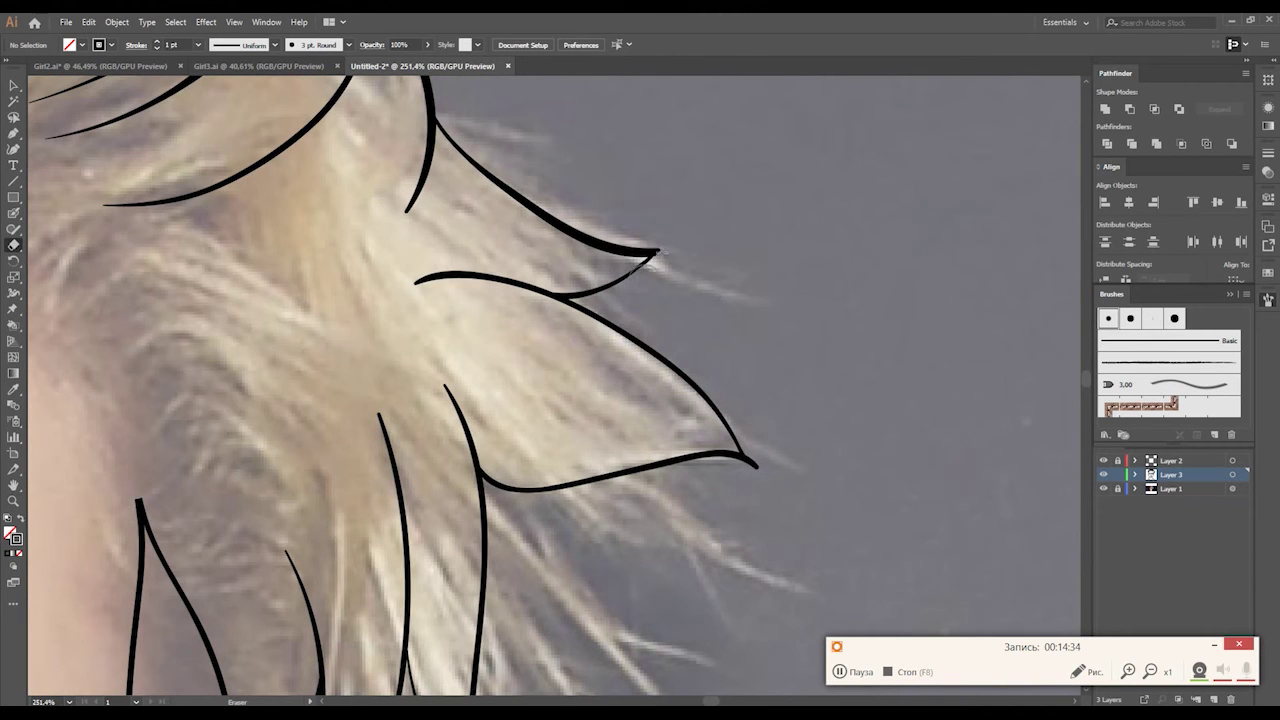
drag(648, 262, 658, 252)
scroll(658, 263, down, 3)
Trim the hooked strand tip to a point and extend the hairline across the forehead to the right.
scroll(600, 300, down, 2)
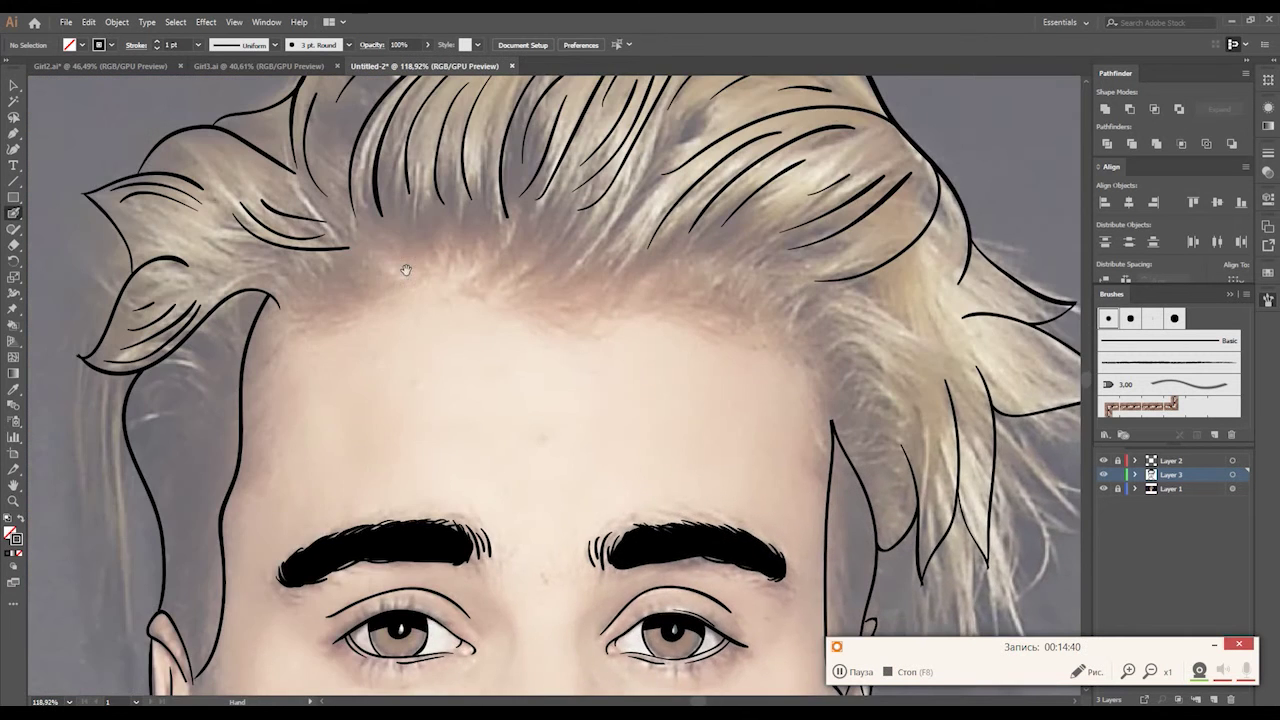
scroll(504, 288, up, 2)
scroll(400, 250, up, 2)
key(shift+b)
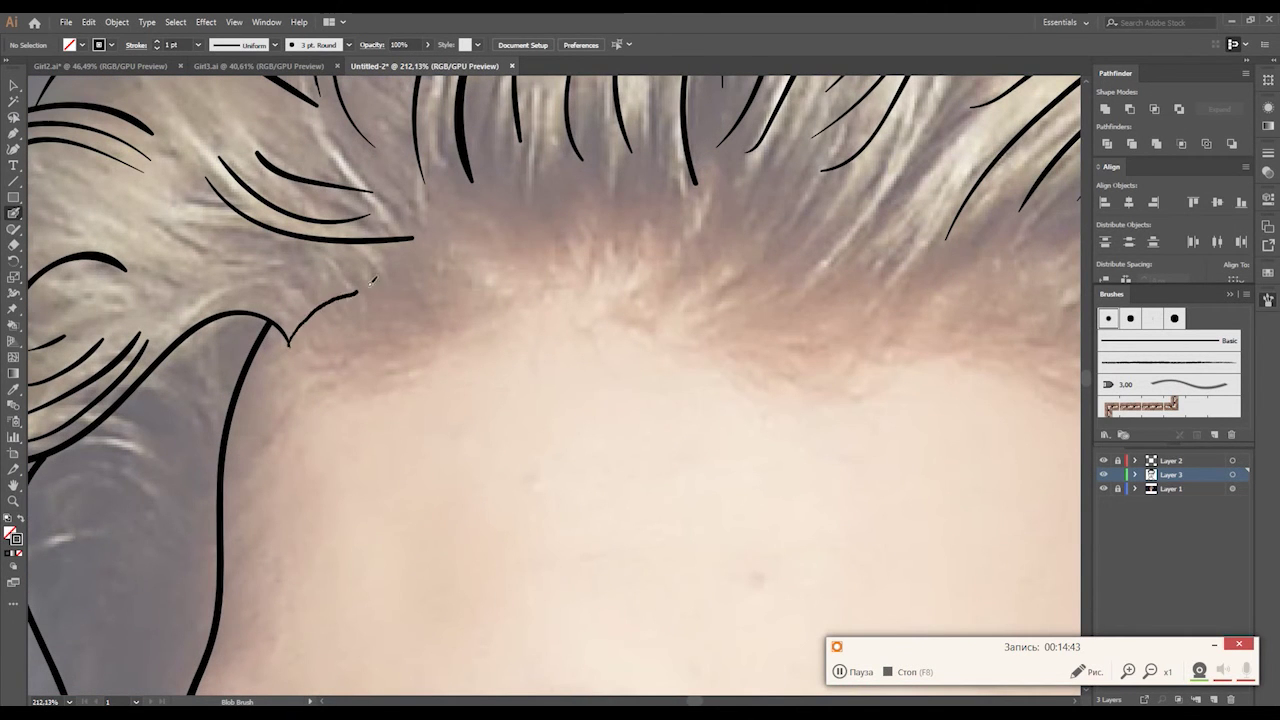
key(ctrl+z)
key(shift+e)
drag(286, 331, 289, 329)
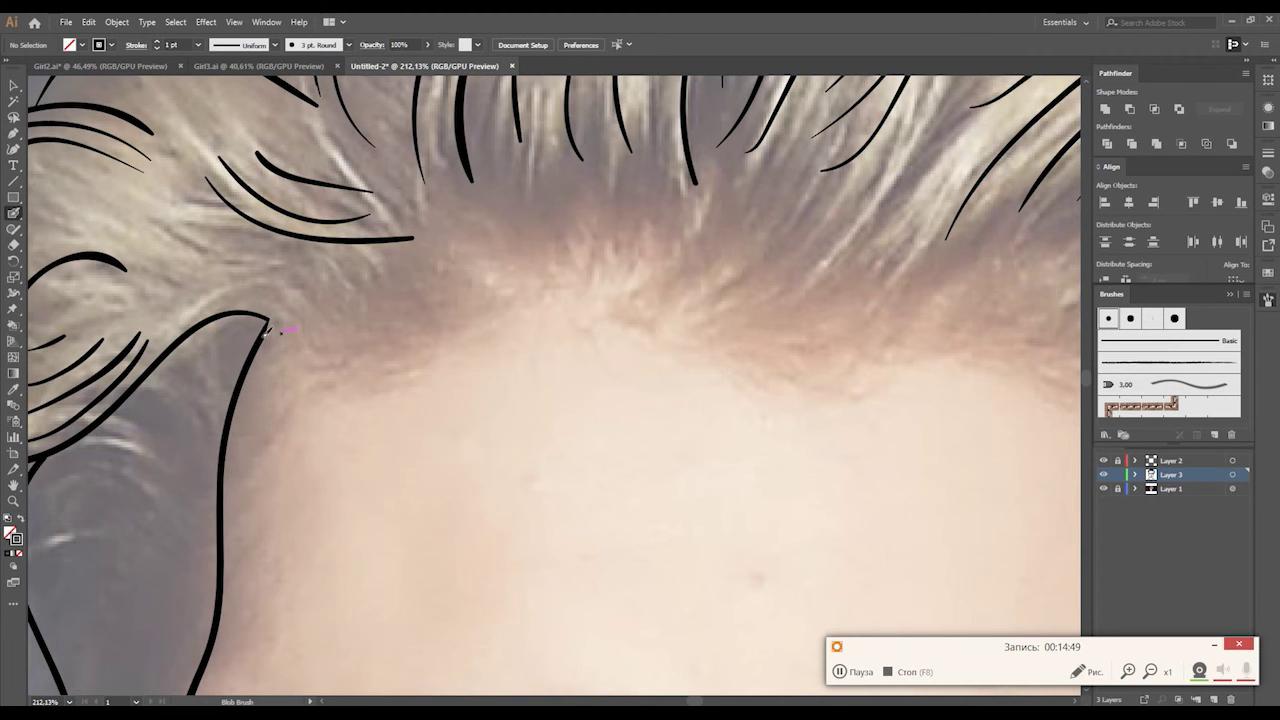
drag(316, 293, 412, 235)
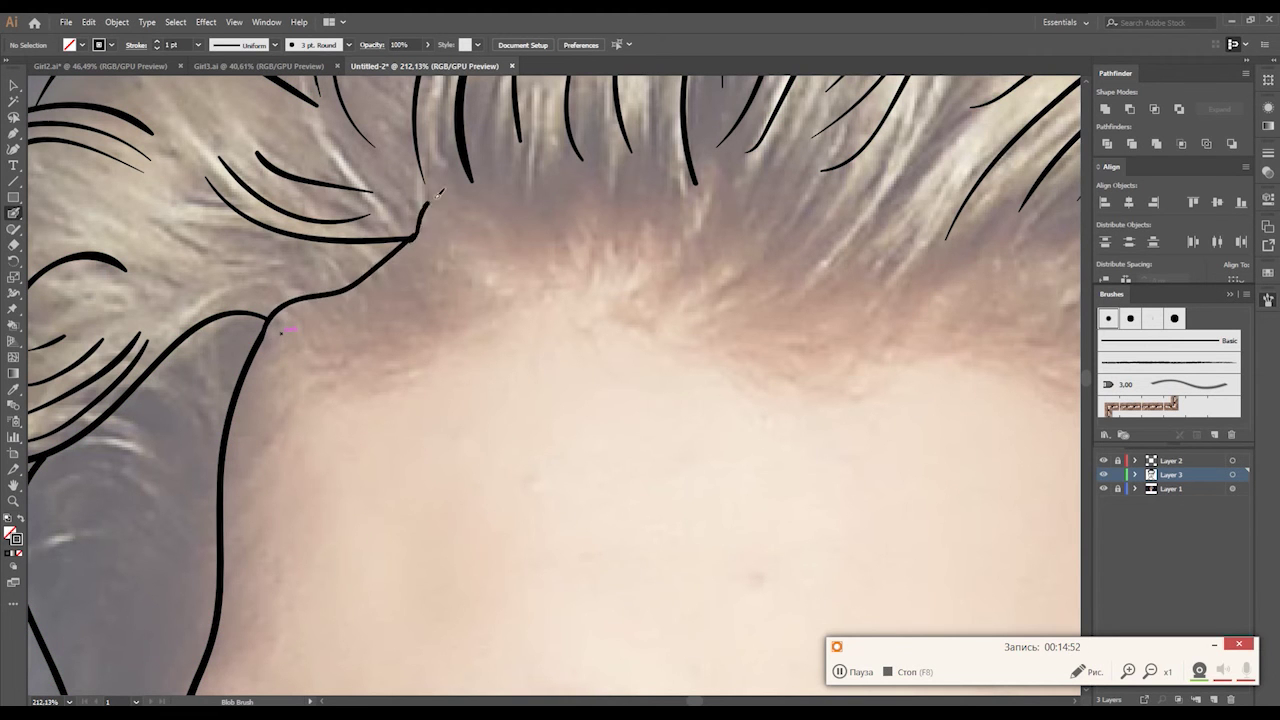
drag(499, 171, 702, 183)
Join the hairline down the right temple to the side line, smooth the junction, and zoom out.
mouse_move(771, 220)
mouse_down()
mouse_move(508, 158)
mouse_move(685, 183)
mouse_move(531, 137)
mouse_move(838, 205)
mouse_move(712, 133)
mouse_up()
drag(765, 201, 738, 392)
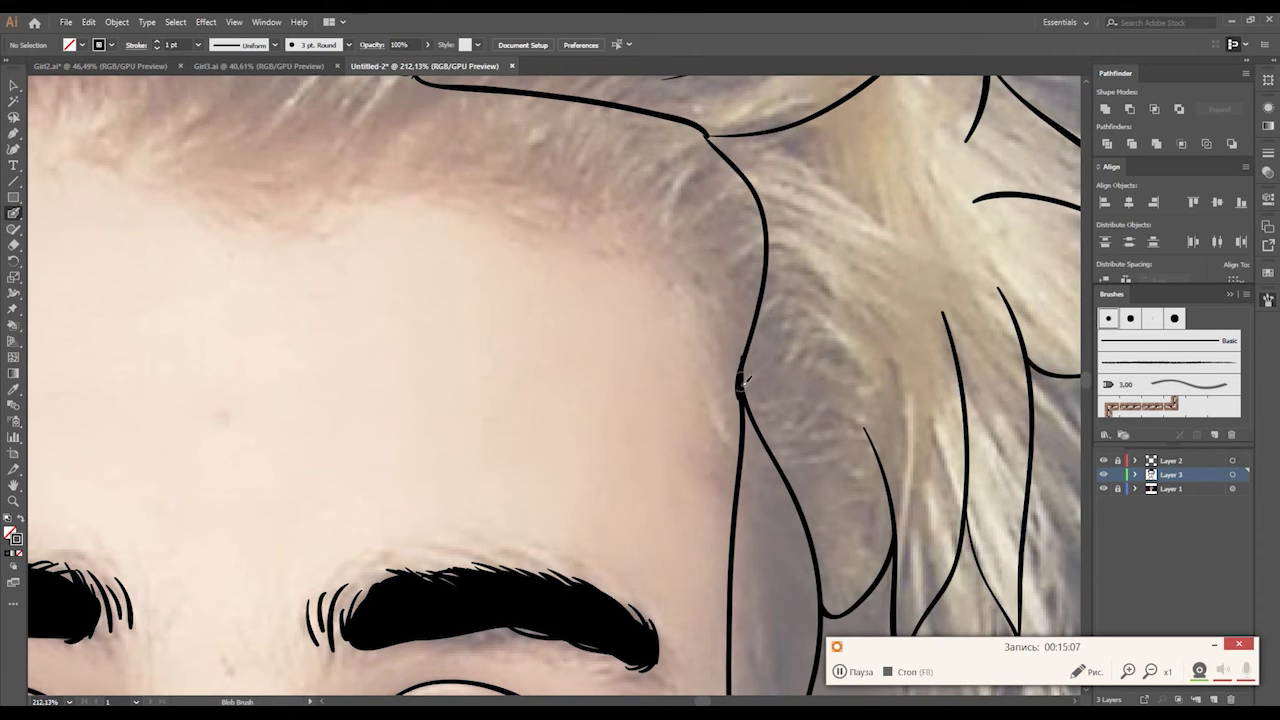
click(745, 380)
key(z)
drag(760, 300, 693, 291)
Toggle the reference photo off and back on, and zoom in on the right-side hair.
key(ctrl+shift+w)
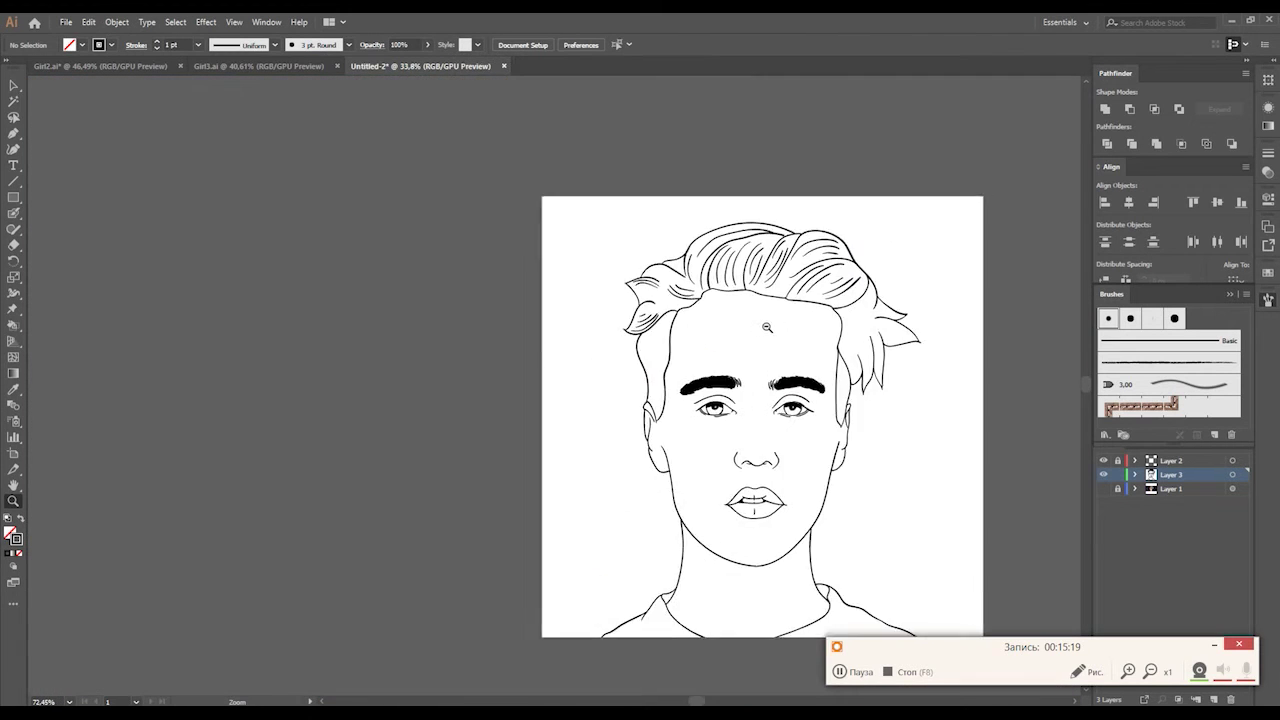
drag(920, 440, 880, 440)
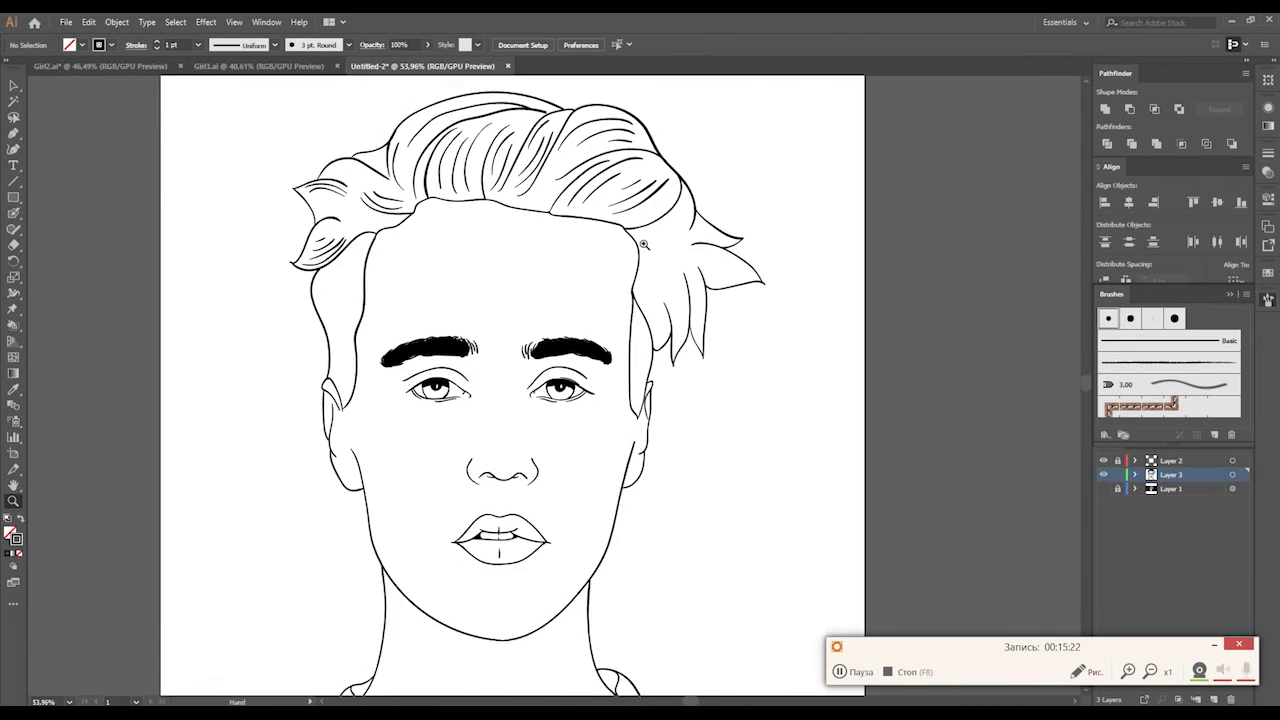
drag(860, 290, 891, 286)
key(ctrl+shift+w)
key(shift+b)
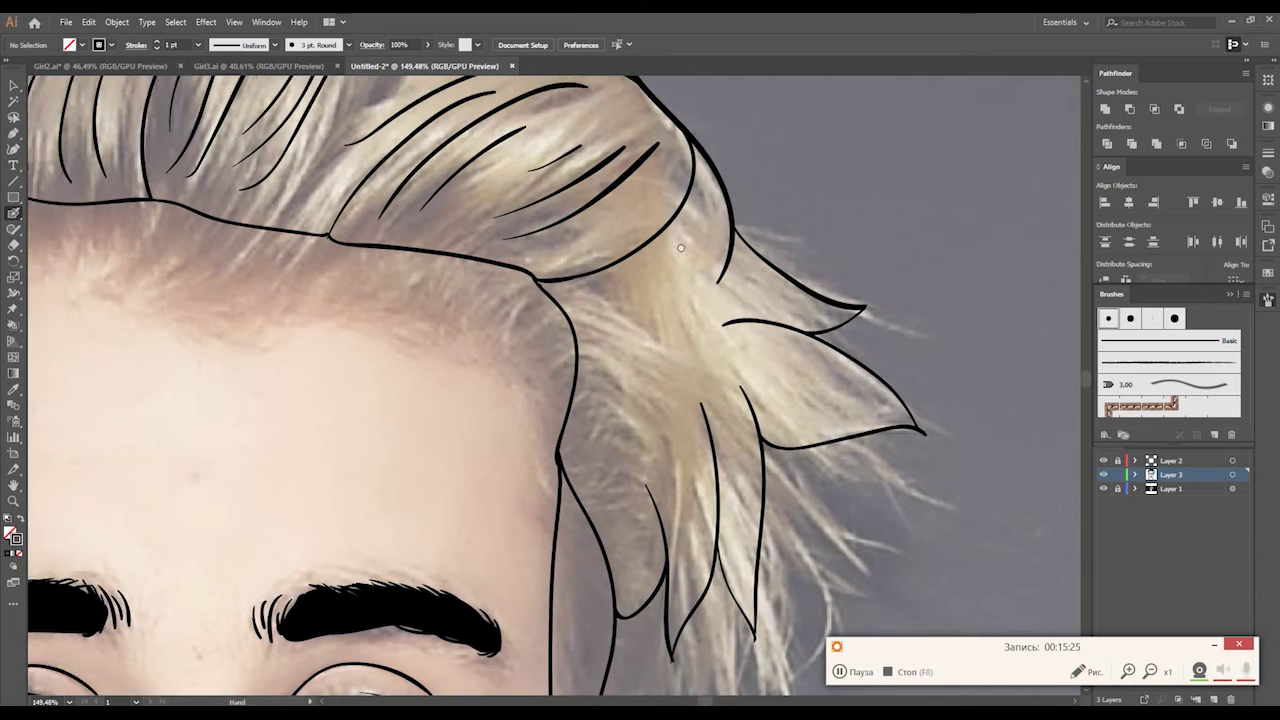
drag(783, 344, 830, 340)
Draw strand lines in the upper right lock beside the hairline, redoing strokes until clean.
mouse_move(427, 218)
mouse_down()
mouse_move(570, 305)
mouse_move(435, 213)
mouse_up()
key(ctrl+z)
drag(555, 313, 455, 257)
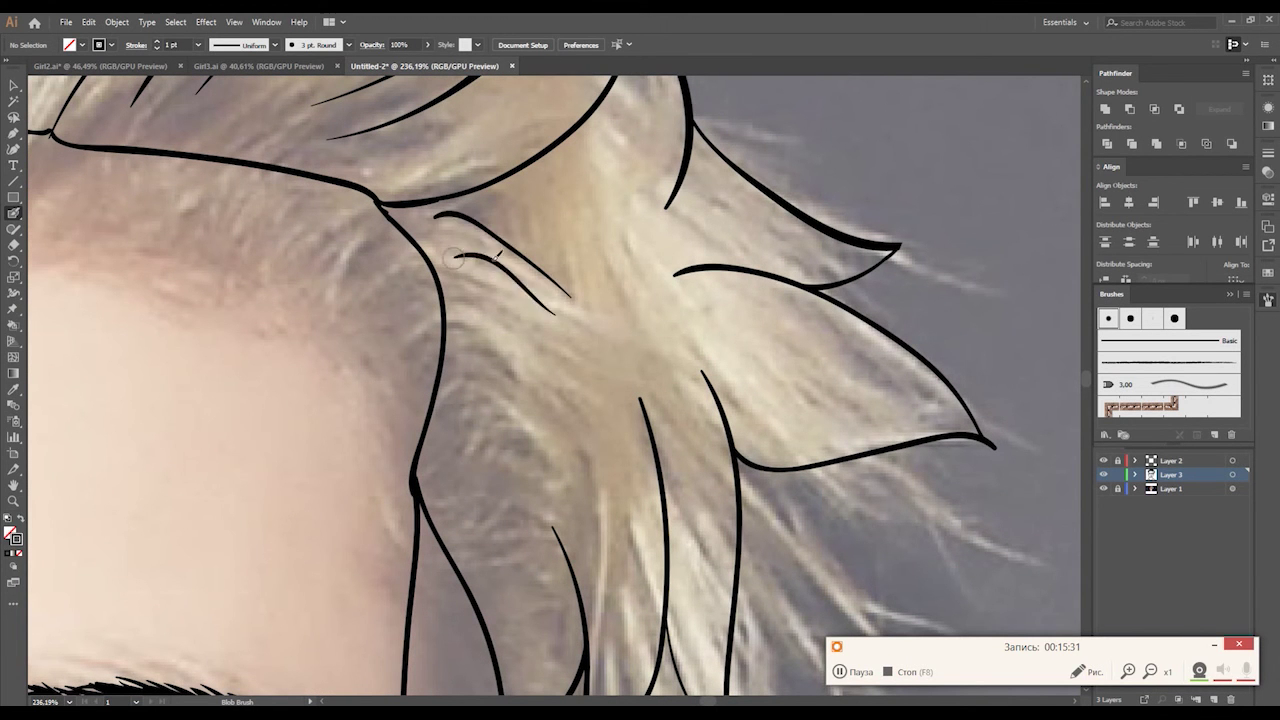
key(ctrl+z)
key(ctrl+z)
drag(430, 212, 572, 296)
key(ctrl+z)
mouse_move(385, 205)
mouse_down()
mouse_move(568, 292)
mouse_move(388, 205)
mouse_up()
key(ctrl+z)
key(ctrl+z)
drag(568, 298, 400, 220)
key(ctrl+z)
drag(551, 278, 472, 222)
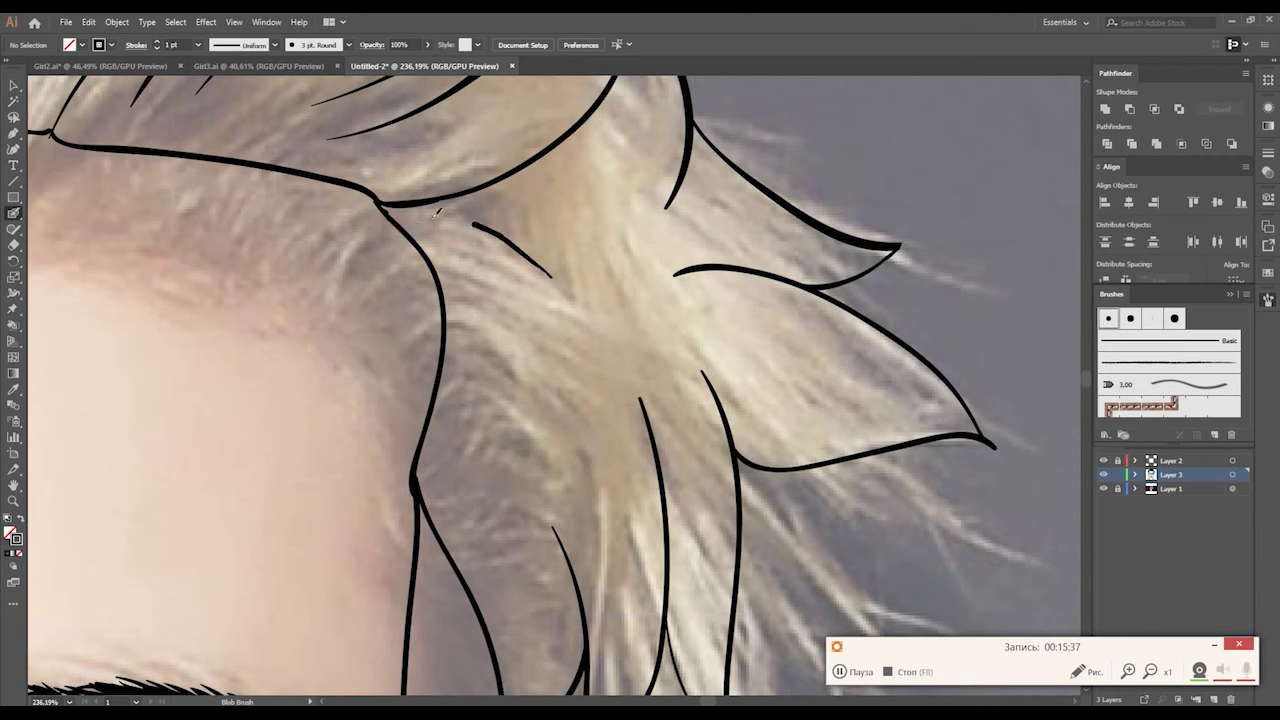
key(ctrl+z)
drag(543, 274, 390, 207)
key(ctrl+a)
drag(537, 283, 408, 219)
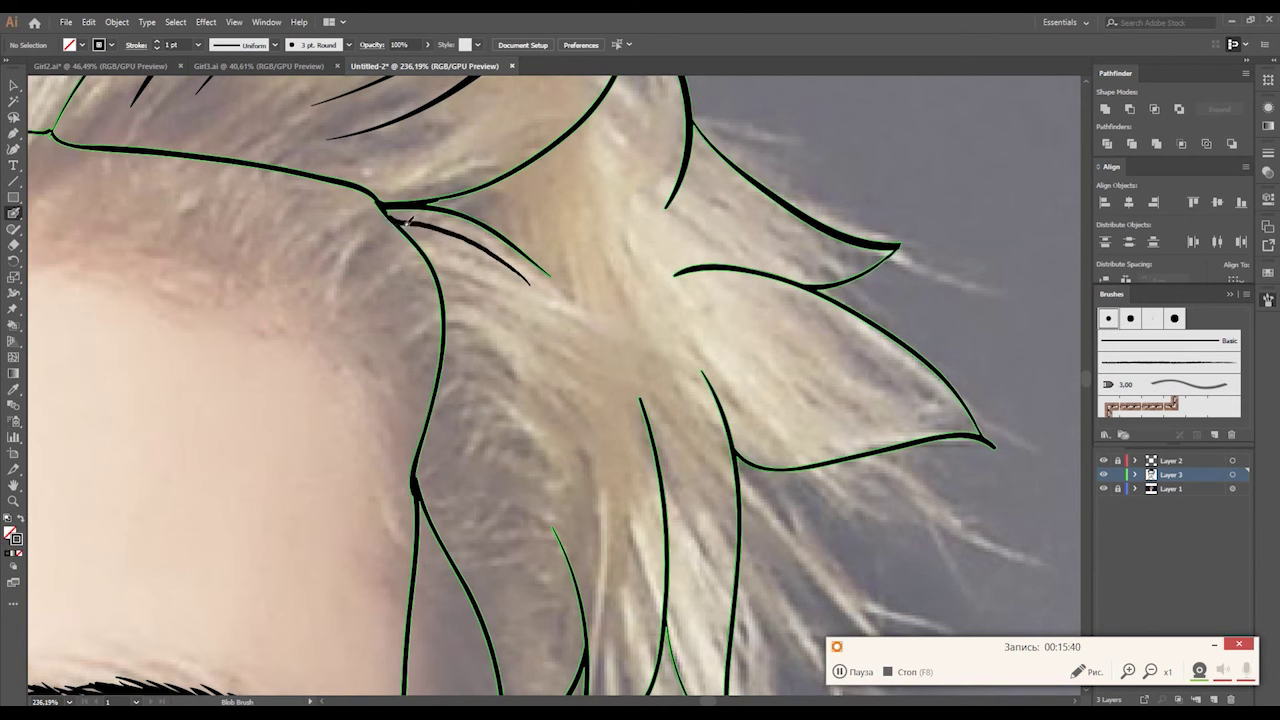
Add curved and vertical strands down the lower hanging right-side locks.
drag(560, 400, 538, 338)
drag(424, 284, 534, 368)
drag(450, 331, 507, 378)
drag(541, 286, 447, 130)
drag(469, 427, 490, 352)
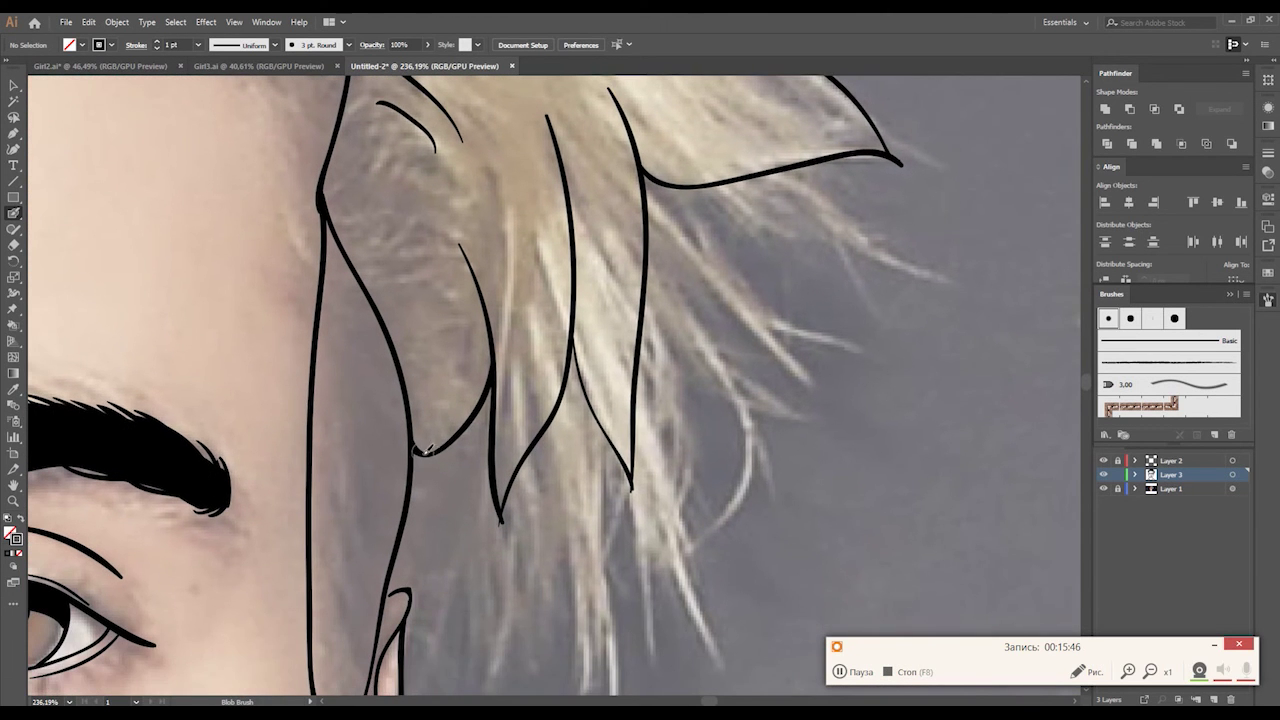
drag(453, 280, 432, 437)
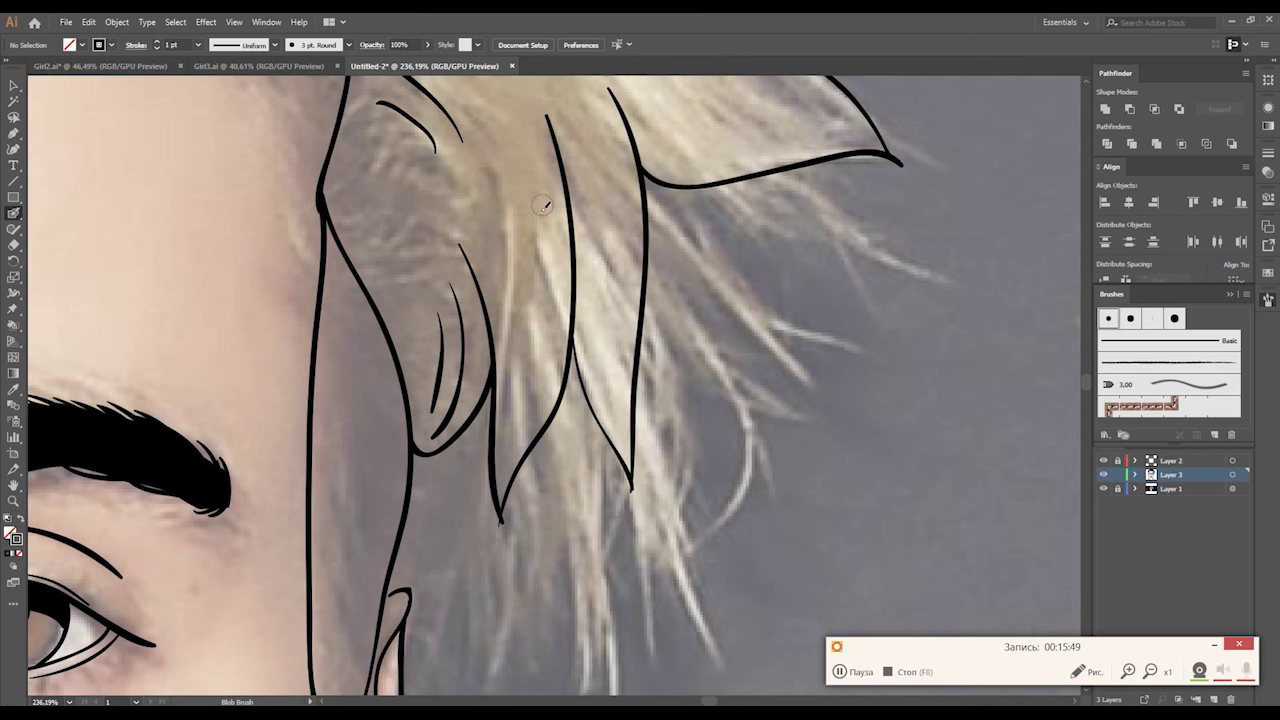
drag(542, 207, 534, 420)
drag(516, 238, 512, 405)
drag(563, 311, 501, 421)
drag(530, 228, 556, 420)
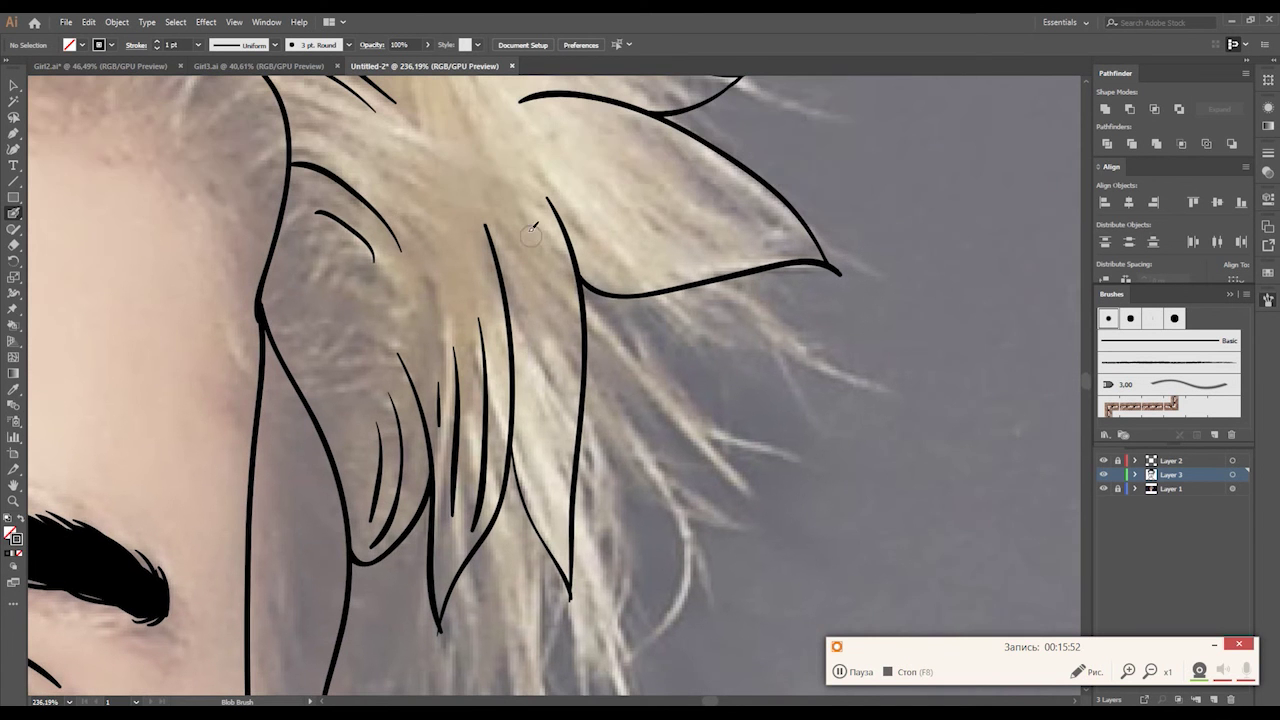
key(ctrl+z)
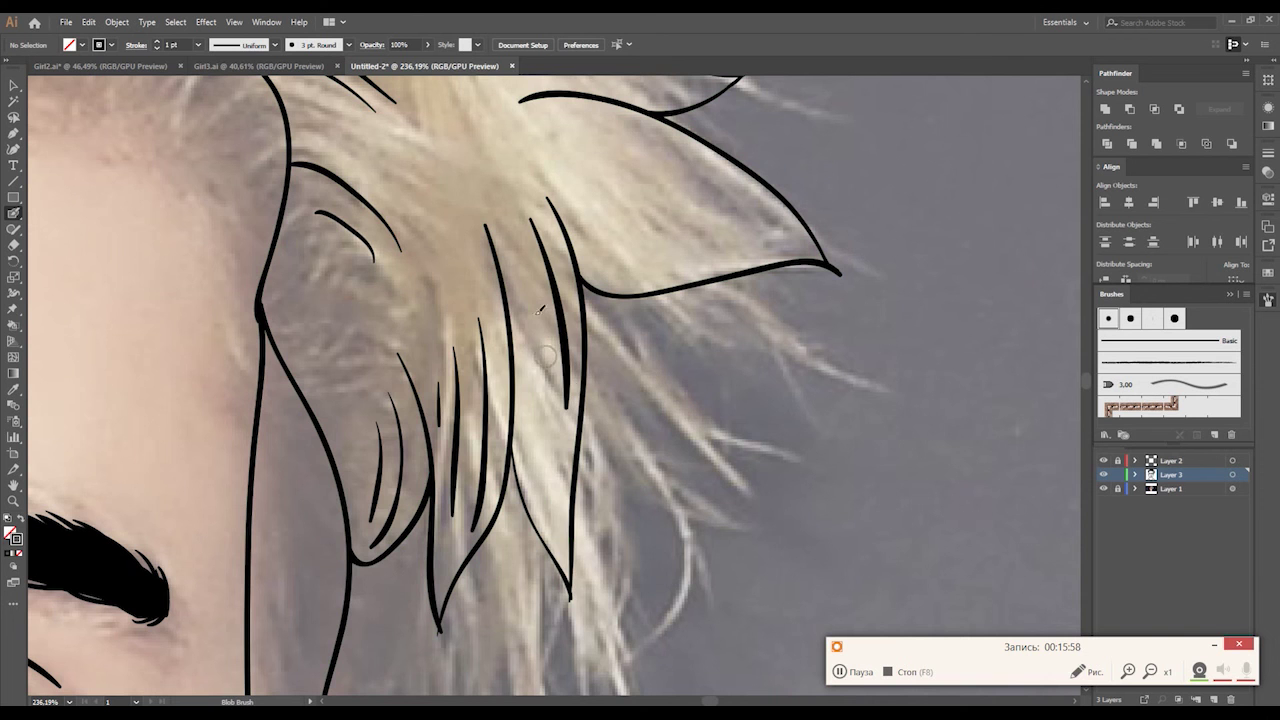
Add short strands in the outer lock and upper lock tip, then frame the whole face.
drag(529, 371, 539, 401)
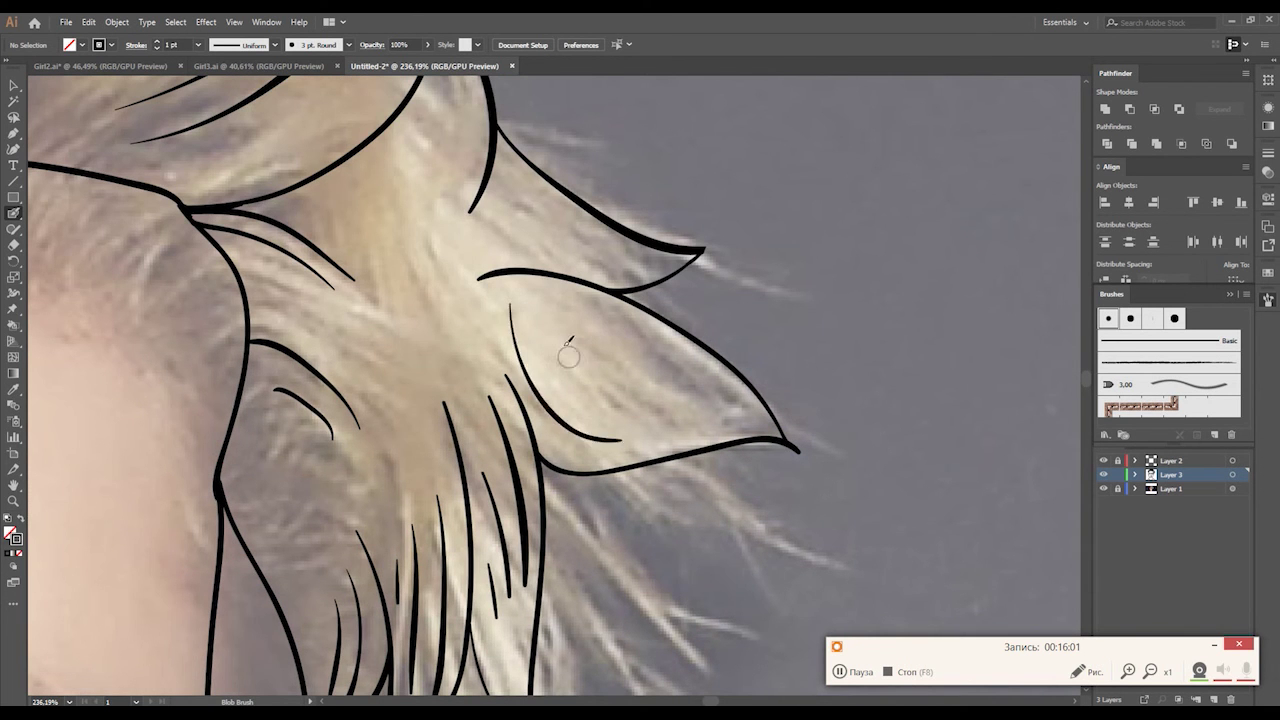
drag(518, 322, 620, 428)
drag(562, 347, 622, 395)
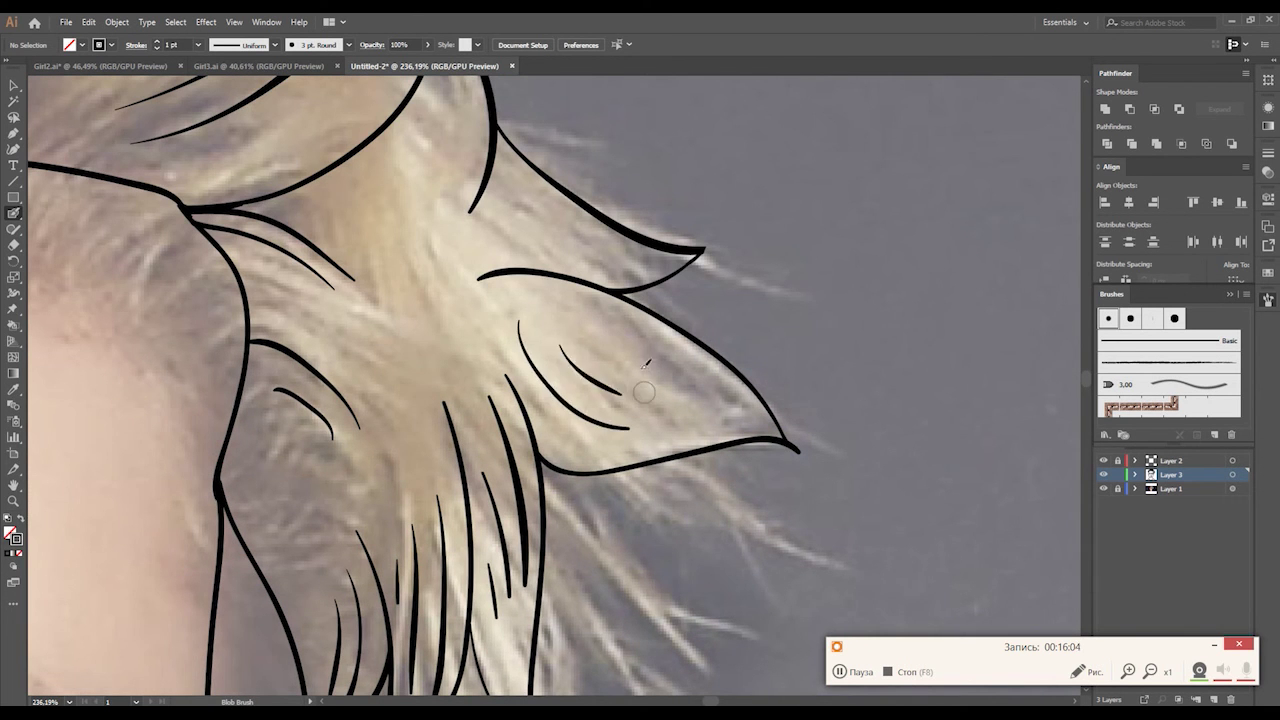
drag(590, 317, 732, 405)
drag(546, 242, 604, 357)
drag(562, 281, 645, 370)
drag(571, 336, 693, 373)
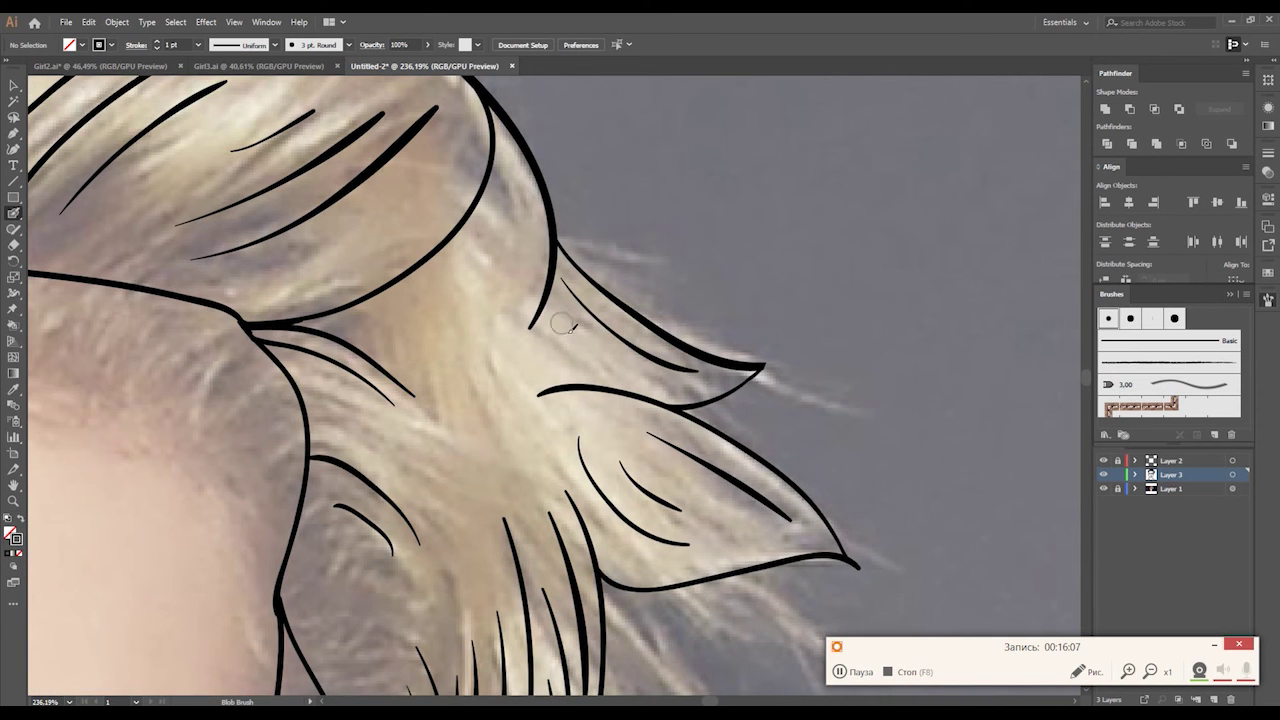
drag(490, 273, 557, 335)
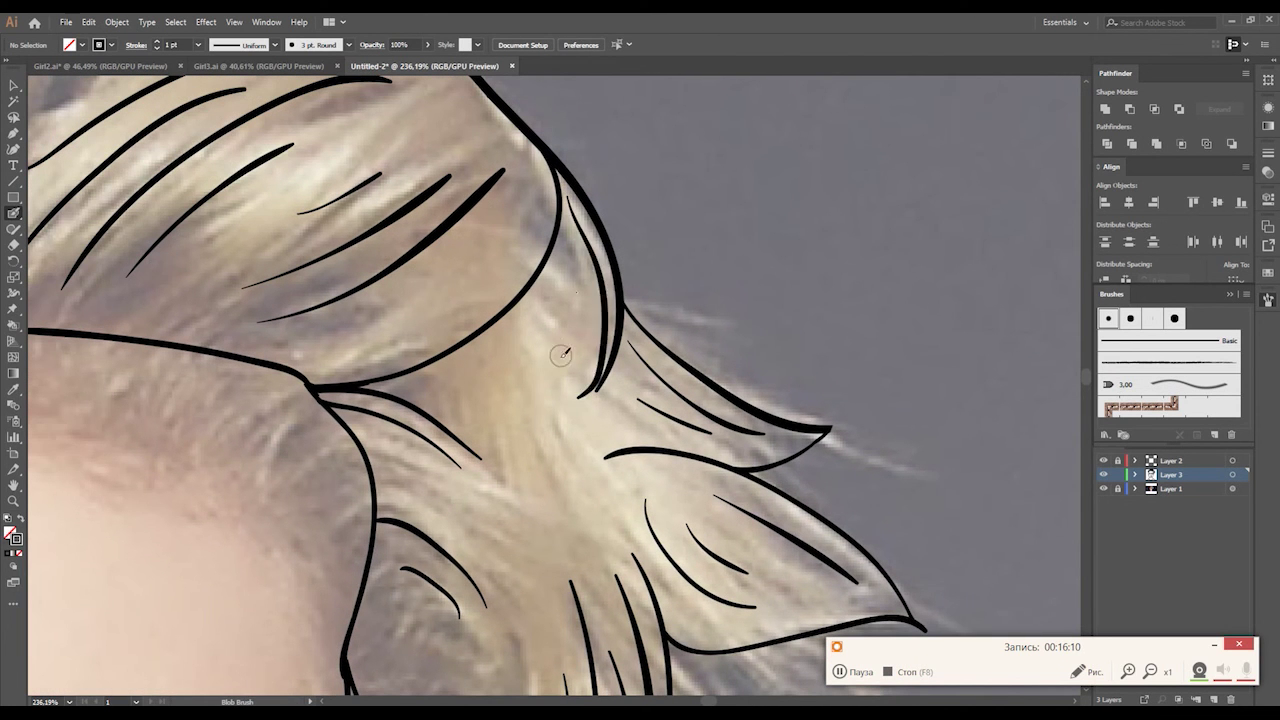
drag(573, 208, 567, 400)
scroll(575, 265, down, 3)
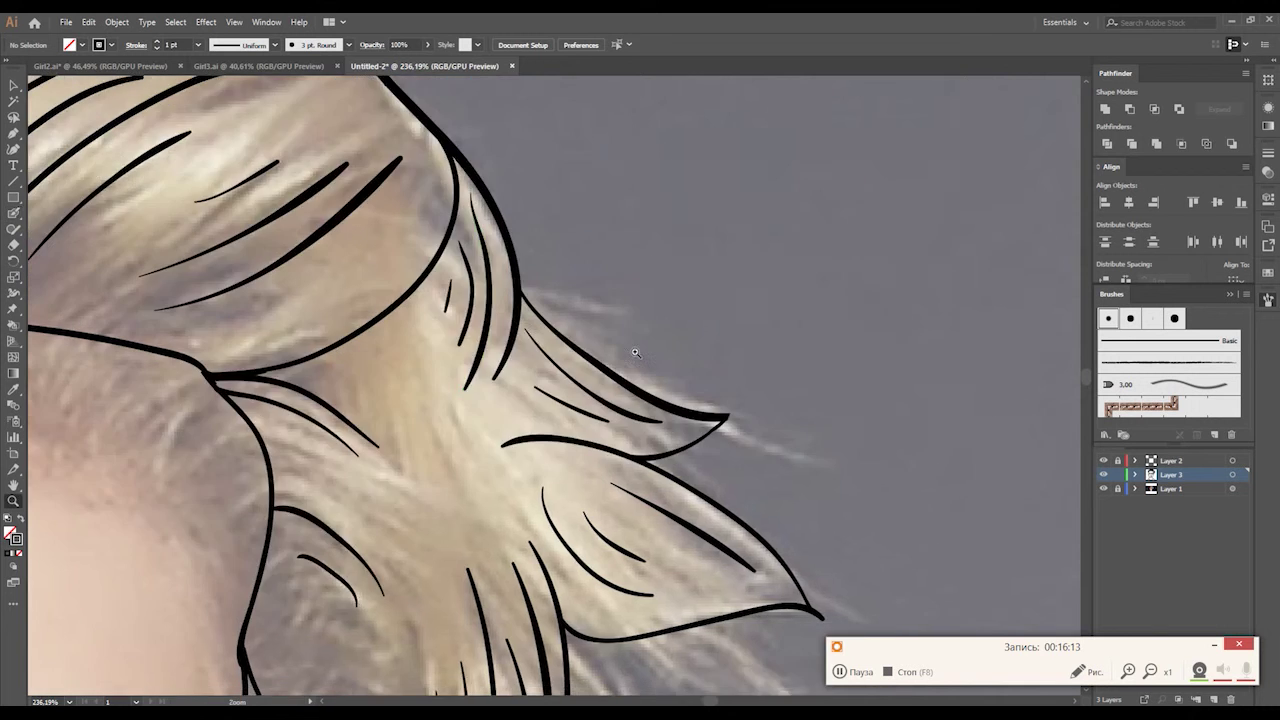
scroll(575, 265, down, 3)
mouse_move(394, 417)
mouse_down()
mouse_move(420, 363)
mouse_move(467, 352)
mouse_up()
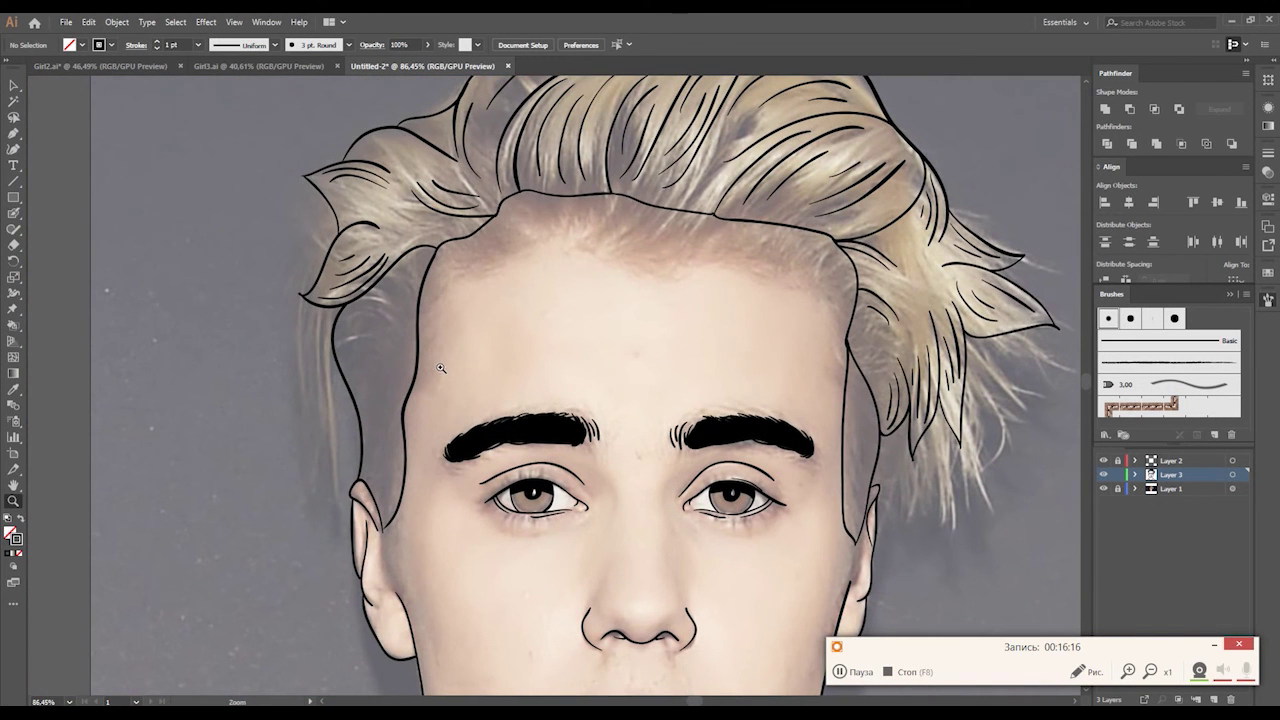
Select all line art and Live Paint the hair gaps on both sides of the face black.
key(v)
key(ctrl+a)
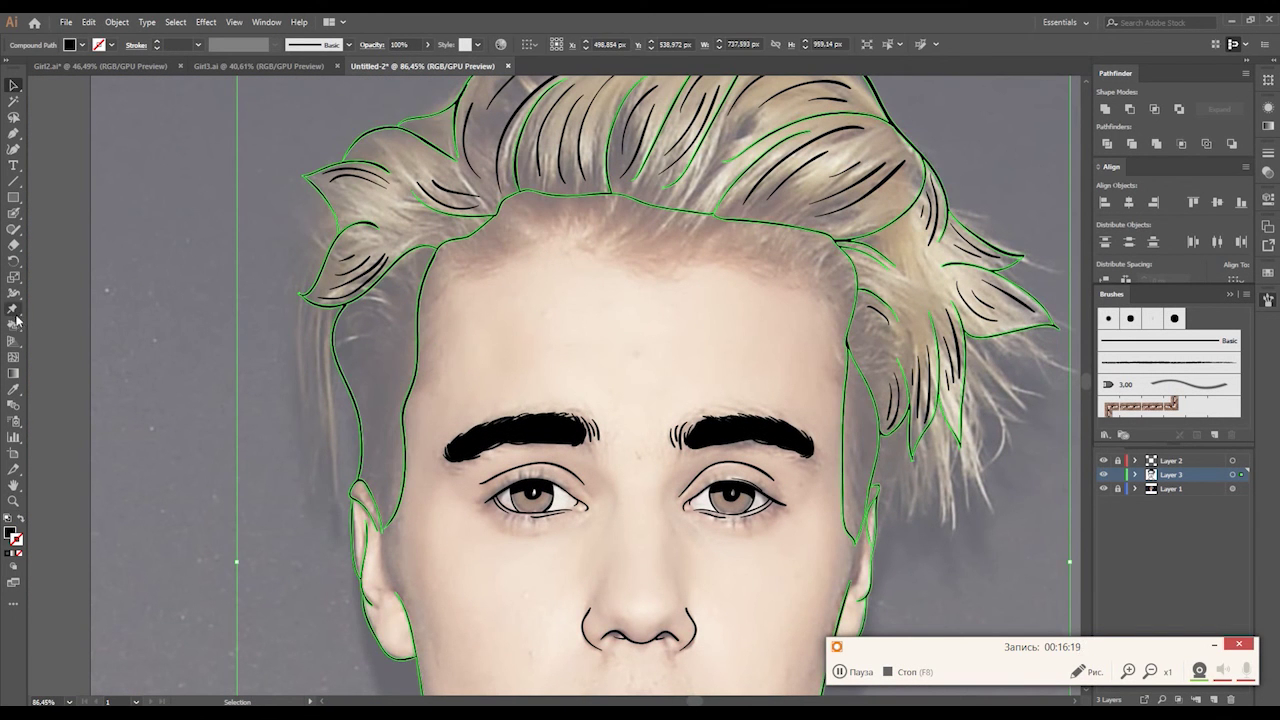
click(14, 325)
click(363, 337)
click(855, 440)
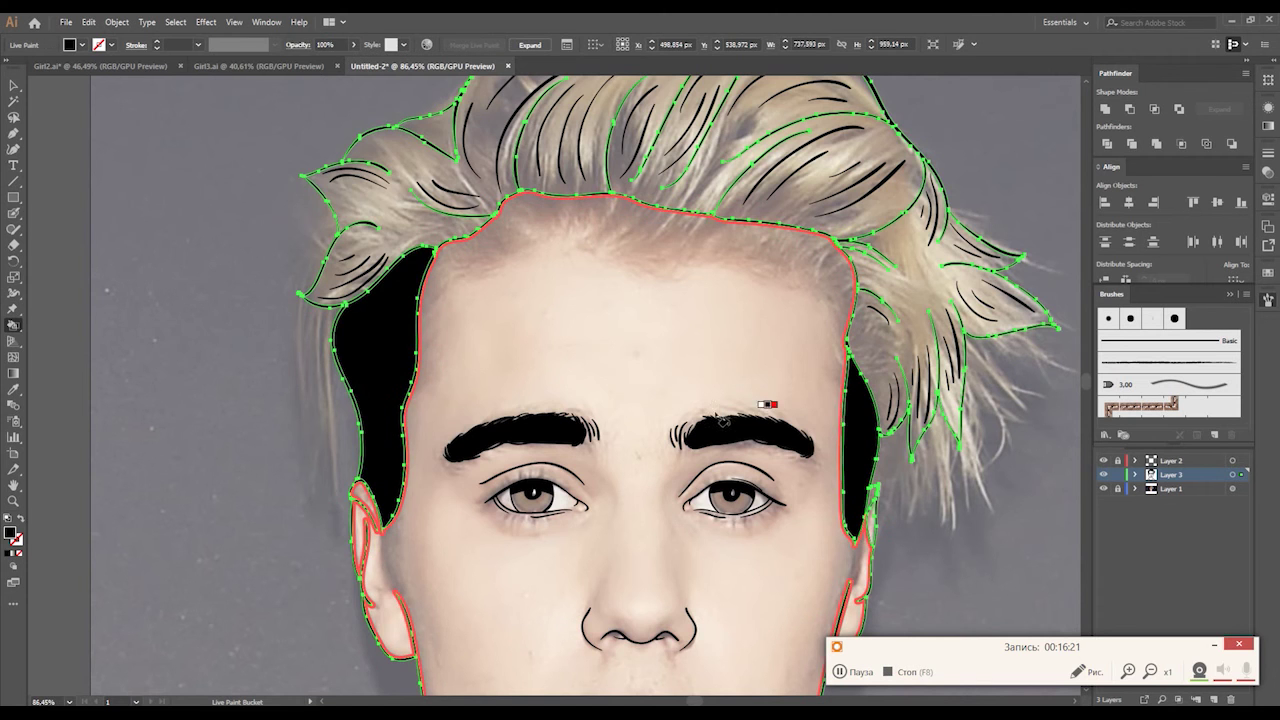
key(ctrl+shift+a)
Hide the reference photo, zoom into the left hair, and Blob Brush two strand lines there.
key(z)
drag(529, 357, 470, 357)
click(1104, 488)
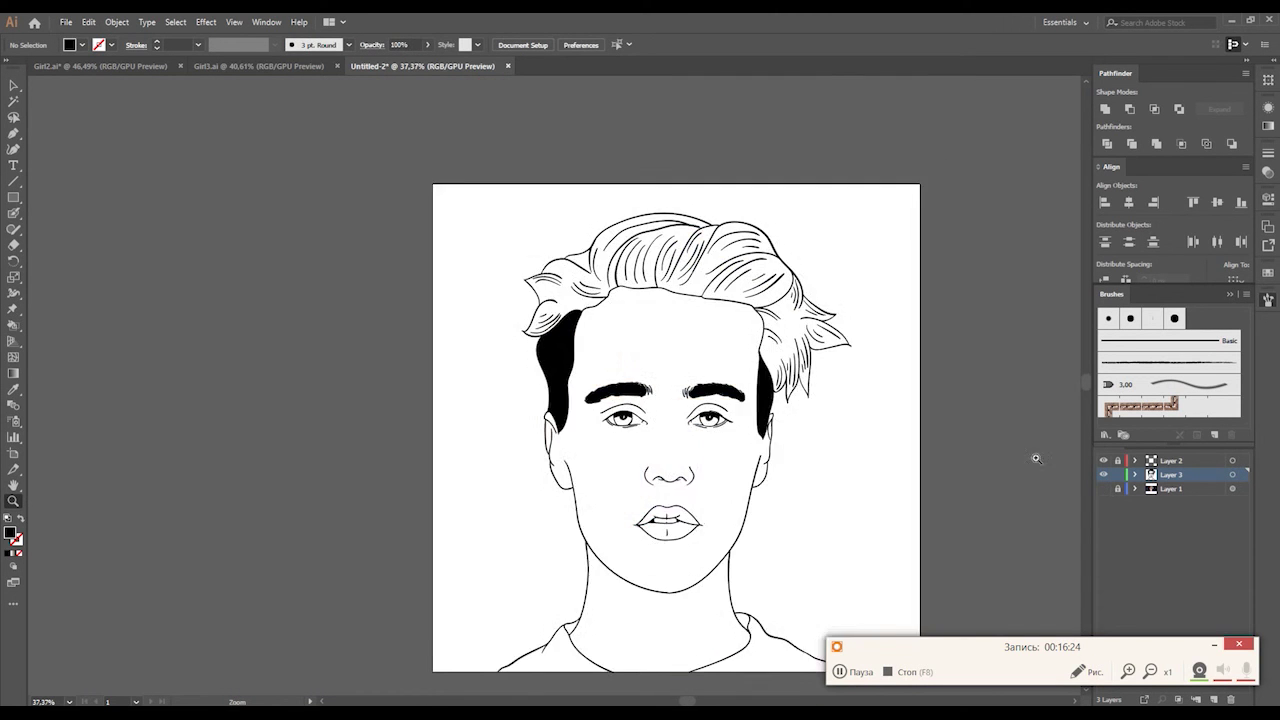
mouse_move(837, 371)
mouse_down()
mouse_move(689, 378)
mouse_move(659, 346)
mouse_up()
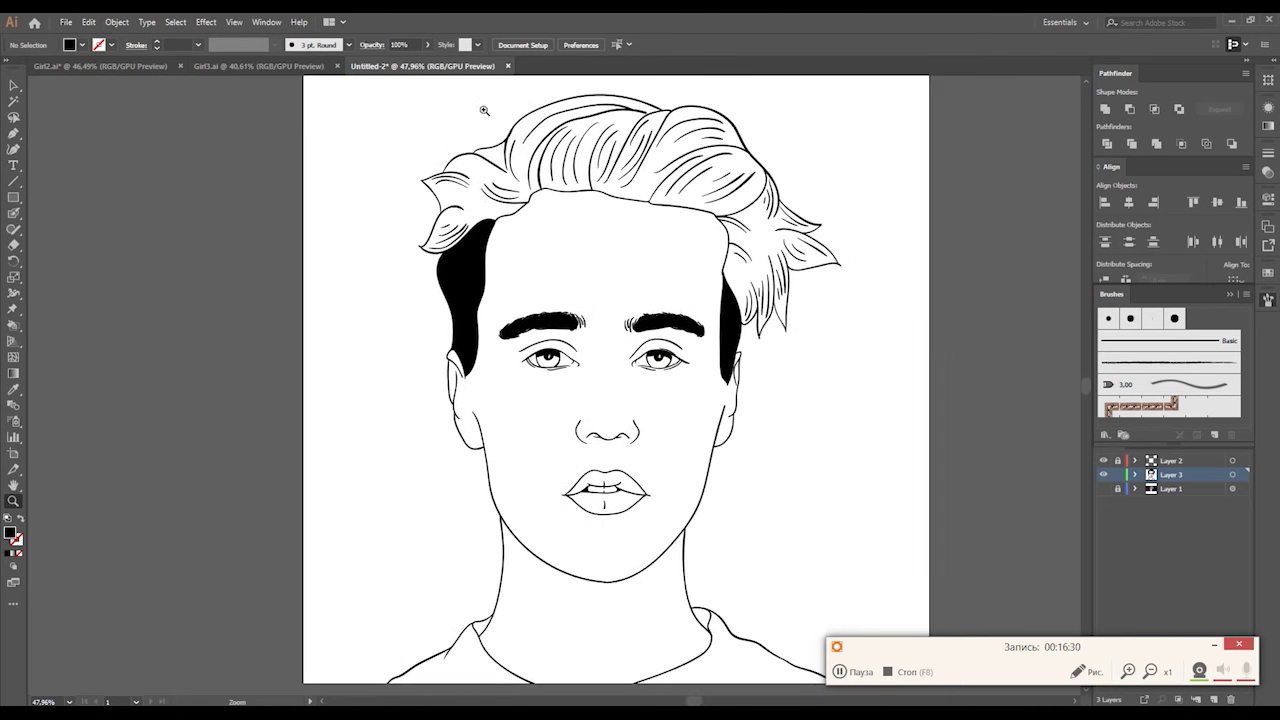
drag(486, 114, 829, 271)
key(shift+b)
click(1104, 488)
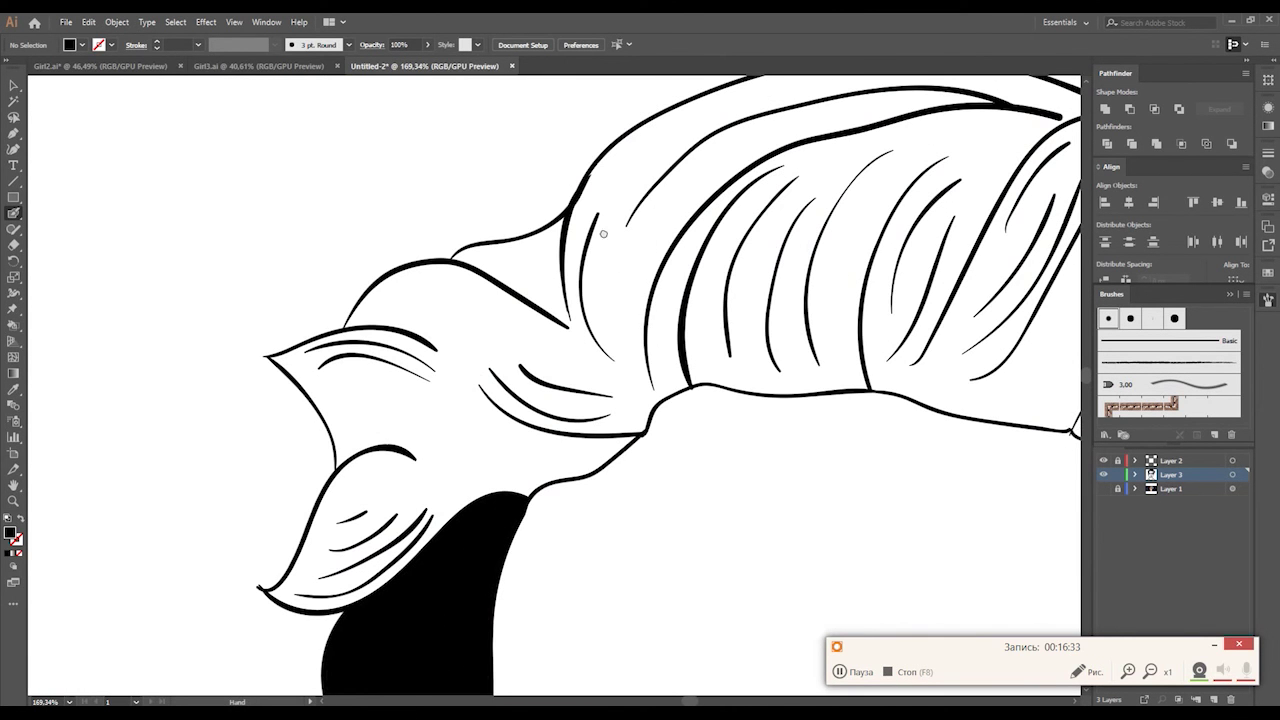
mouse_move(557, 222)
mouse_down()
mouse_move(555, 290)
mouse_move(540, 268)
mouse_up()
drag(538, 226, 540, 300)
Show the reference photo again and zoom in on the left black side-hair shape.
key(z)
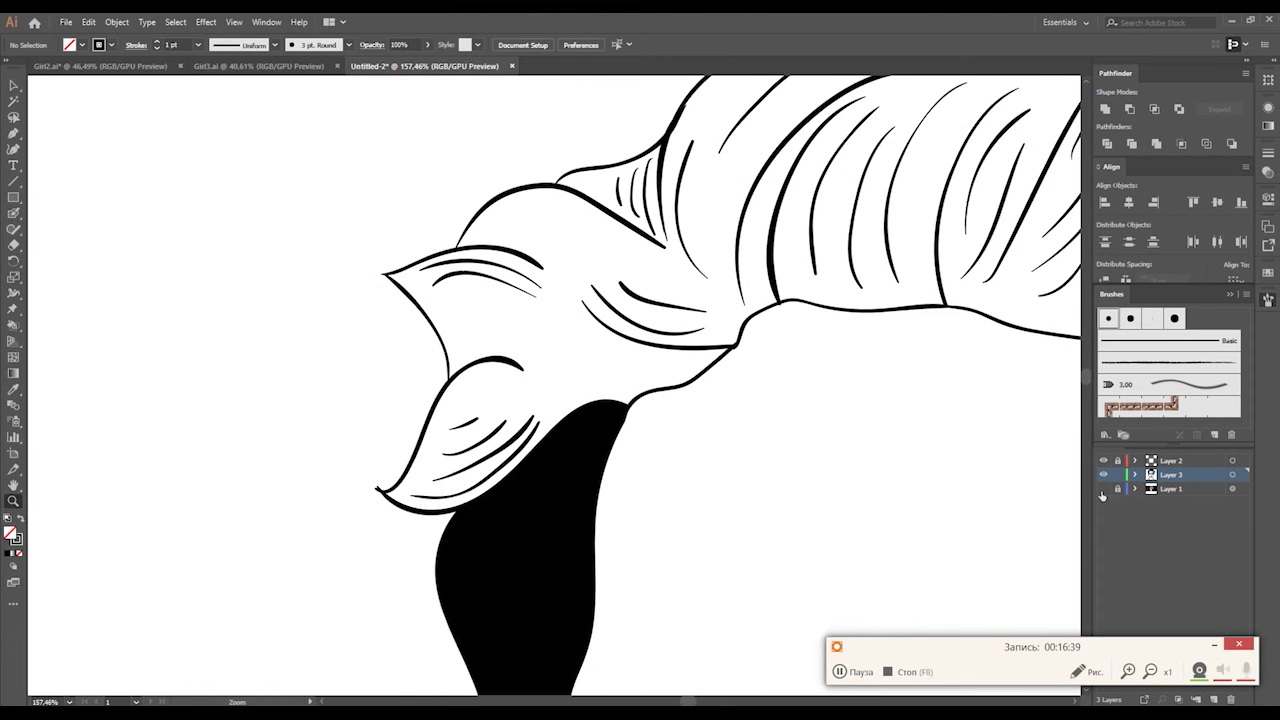
click(1104, 488)
drag(669, 427, 710, 427)
key(shift+b)
Extend the top of the left black side-hair shape with two Blob Brush arcs.
drag(604, 392, 500, 398)
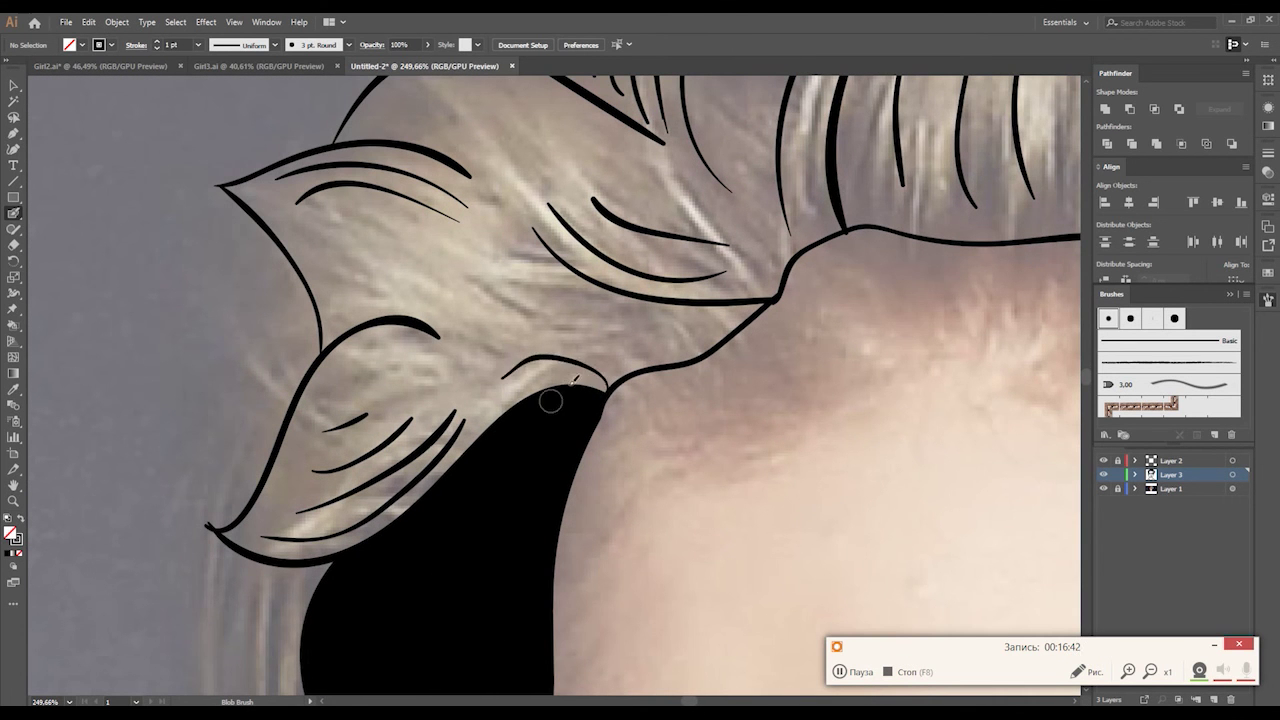
drag(604, 390, 494, 398)
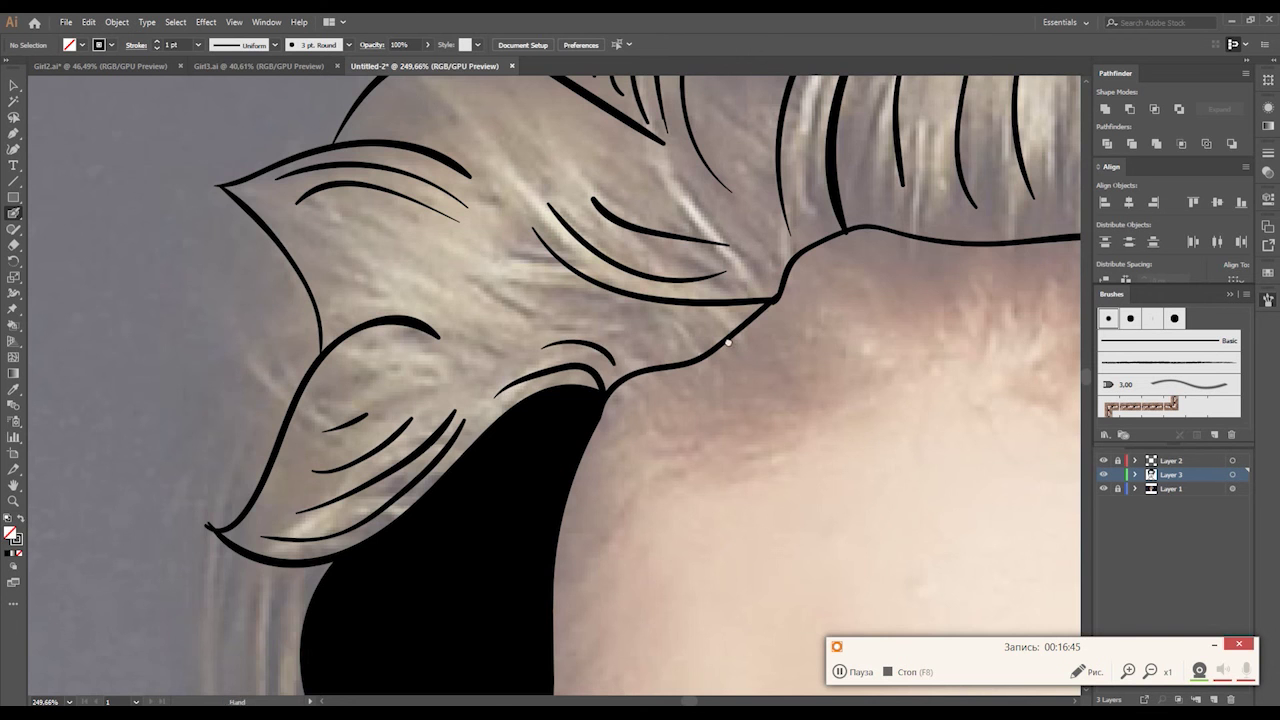
key(z)
drag(728, 343, 640, 343)
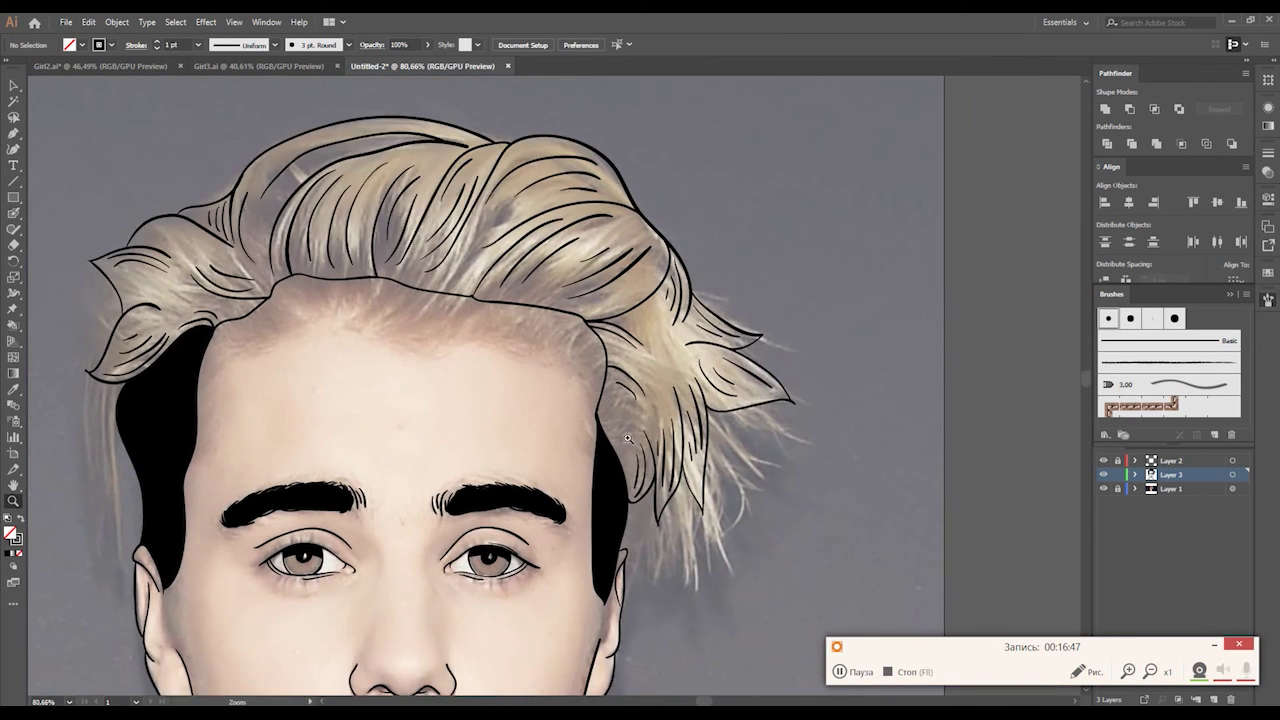
mouse_move(680, 437)
mouse_down()
mouse_move(731, 437)
mouse_move(667, 427)
mouse_up()
Add two curved strands above the right black side-hair shape and extend it slightly.
key(shift+b)
drag(502, 318, 618, 332)
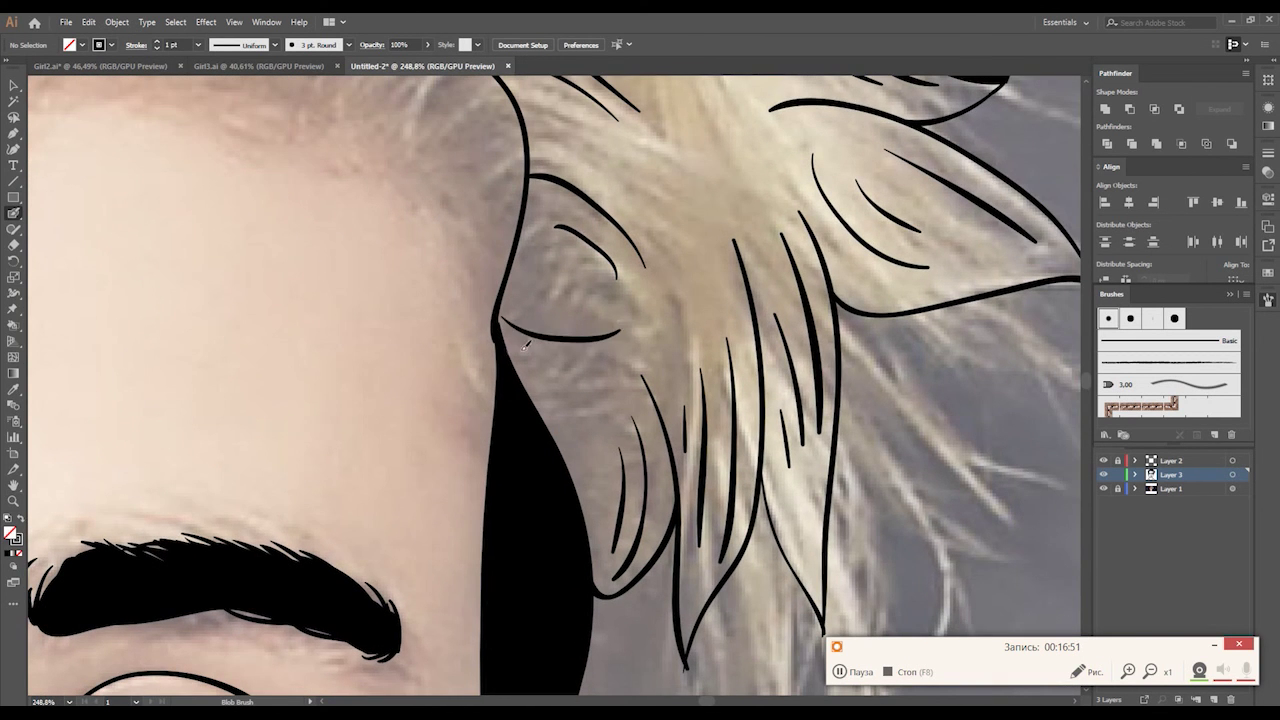
drag(521, 349, 614, 357)
drag(546, 382, 600, 535)
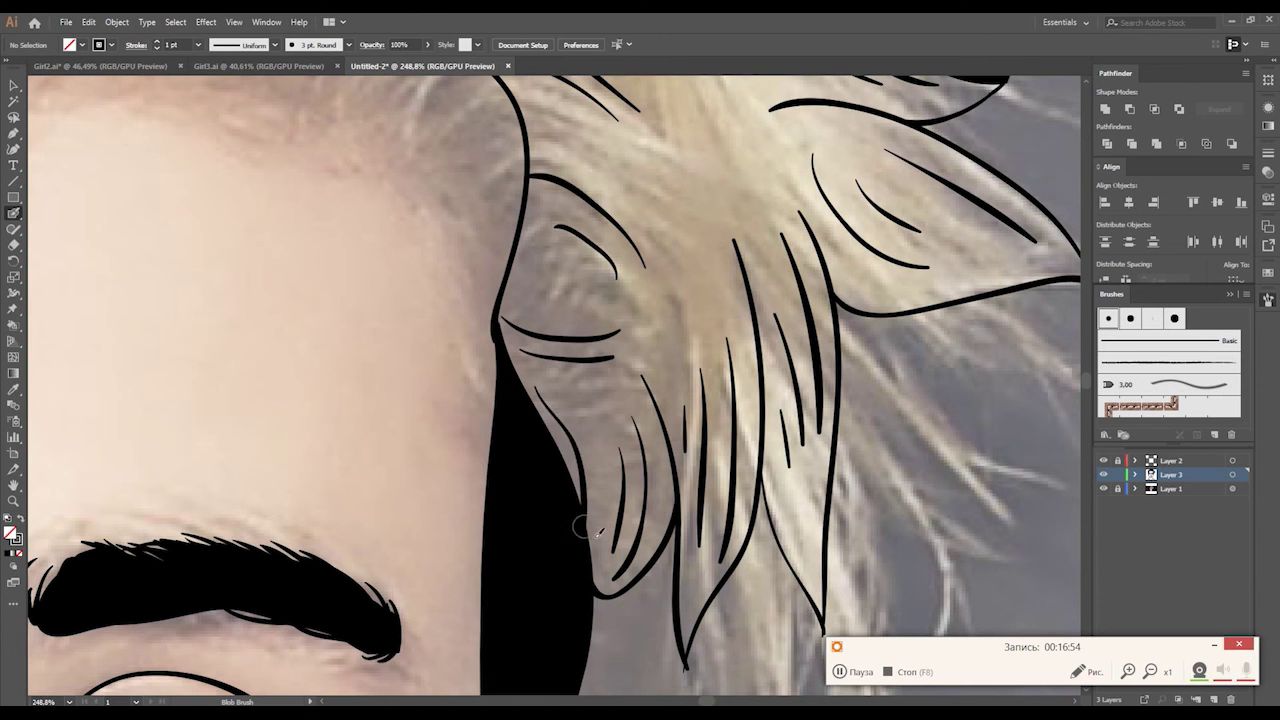
Hide the reference photo and center the whole line-art portrait in view.
key(z)
scroll(632, 460, down, 8)
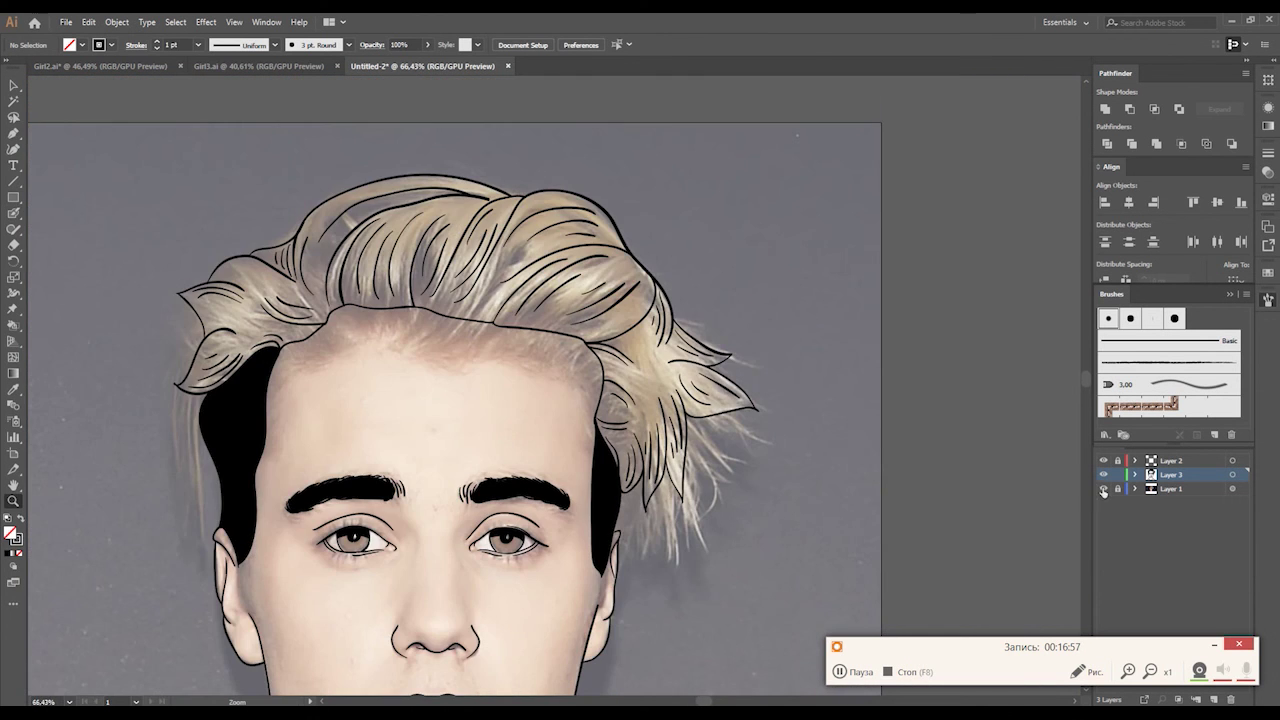
click(1103, 490)
scroll(800, 471, down, 3)
drag(738, 437, 663, 368)
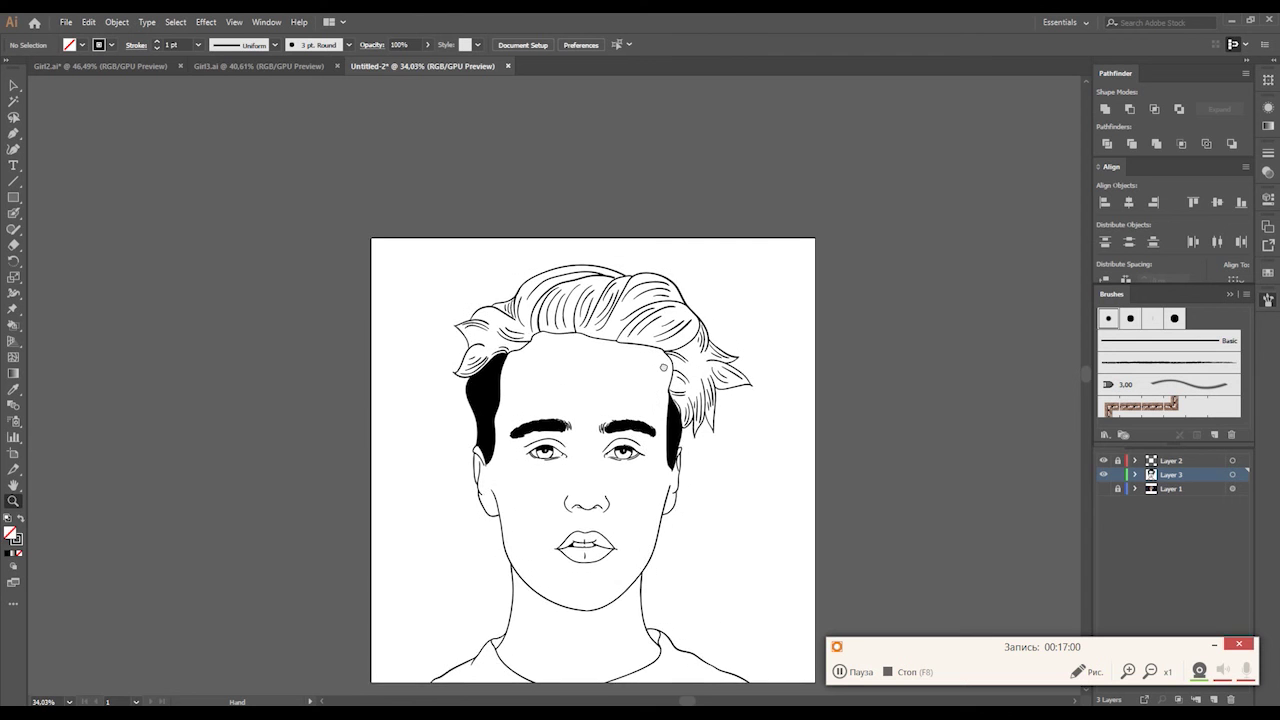